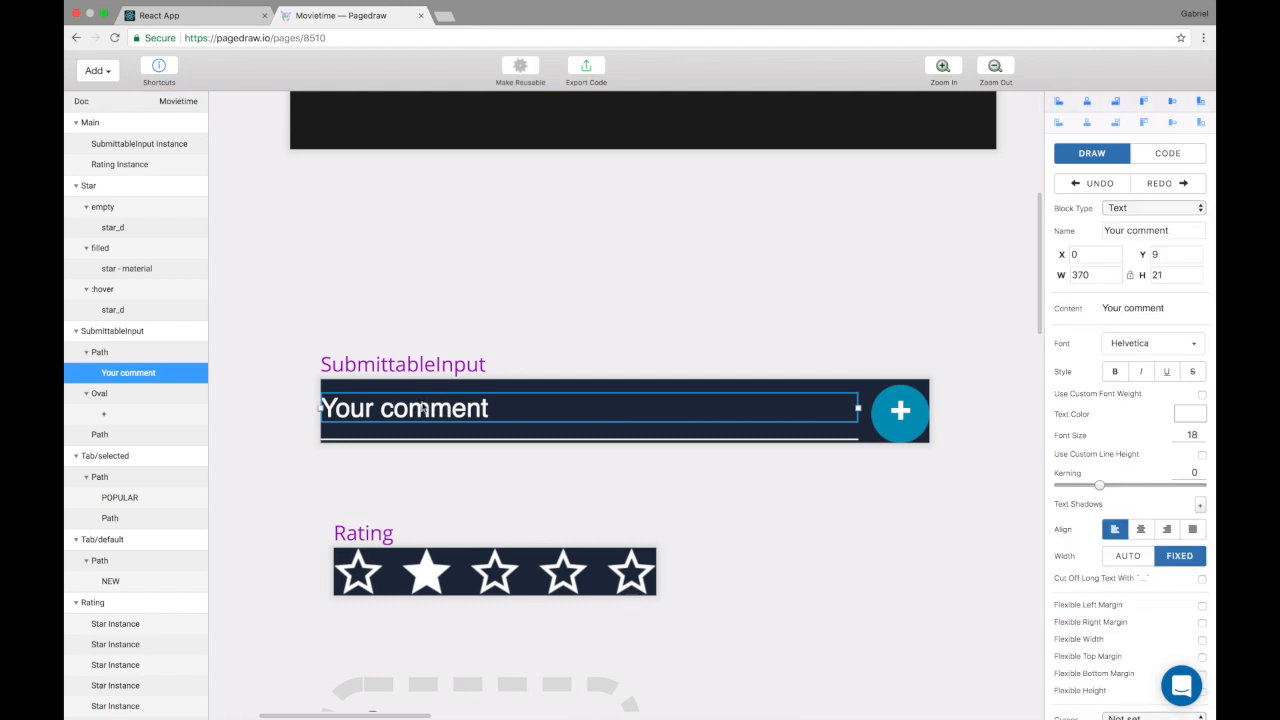
- Convert the "Your comment" text block in the SubmittableInput component to a Text Input block
scroll(418, 404, "up", 4)
scroll(448, 410, "right", 1)
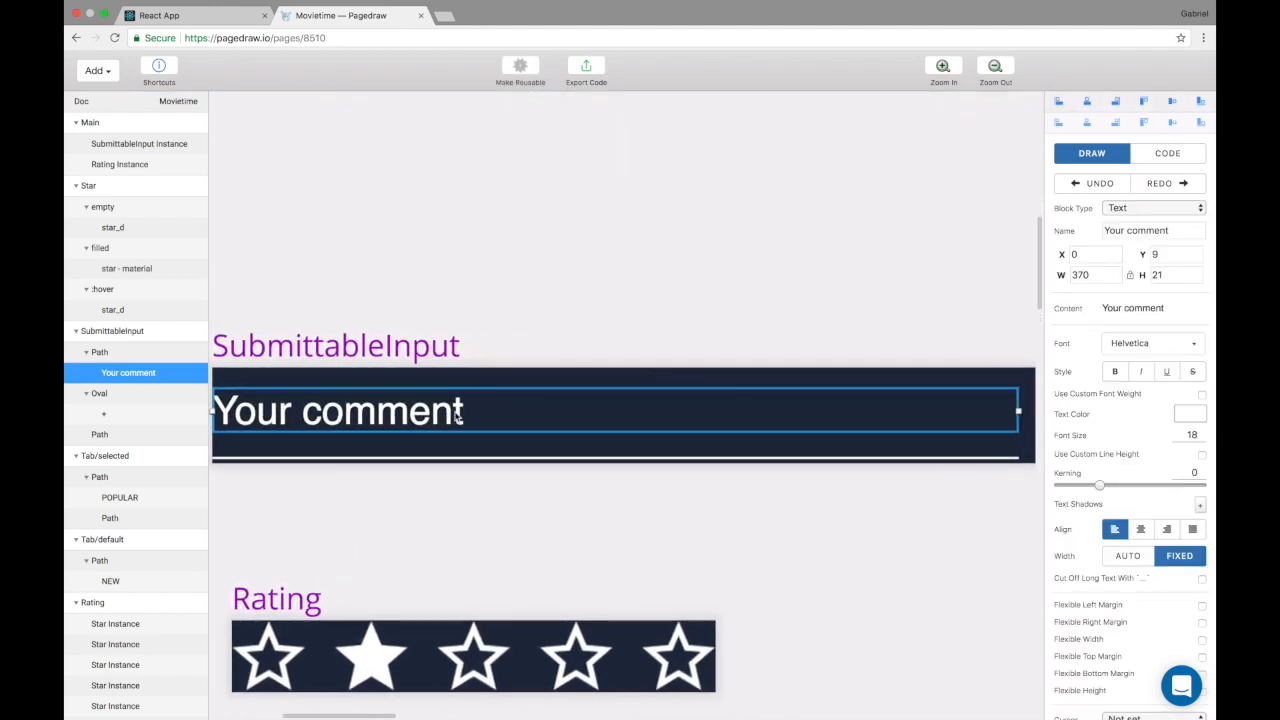
left_click(491, 487)
scroll(491, 486, "right", 1)
scroll(336, 424, "down", 3)
left_click(335, 421)
scroll(336, 421, "left", 1)
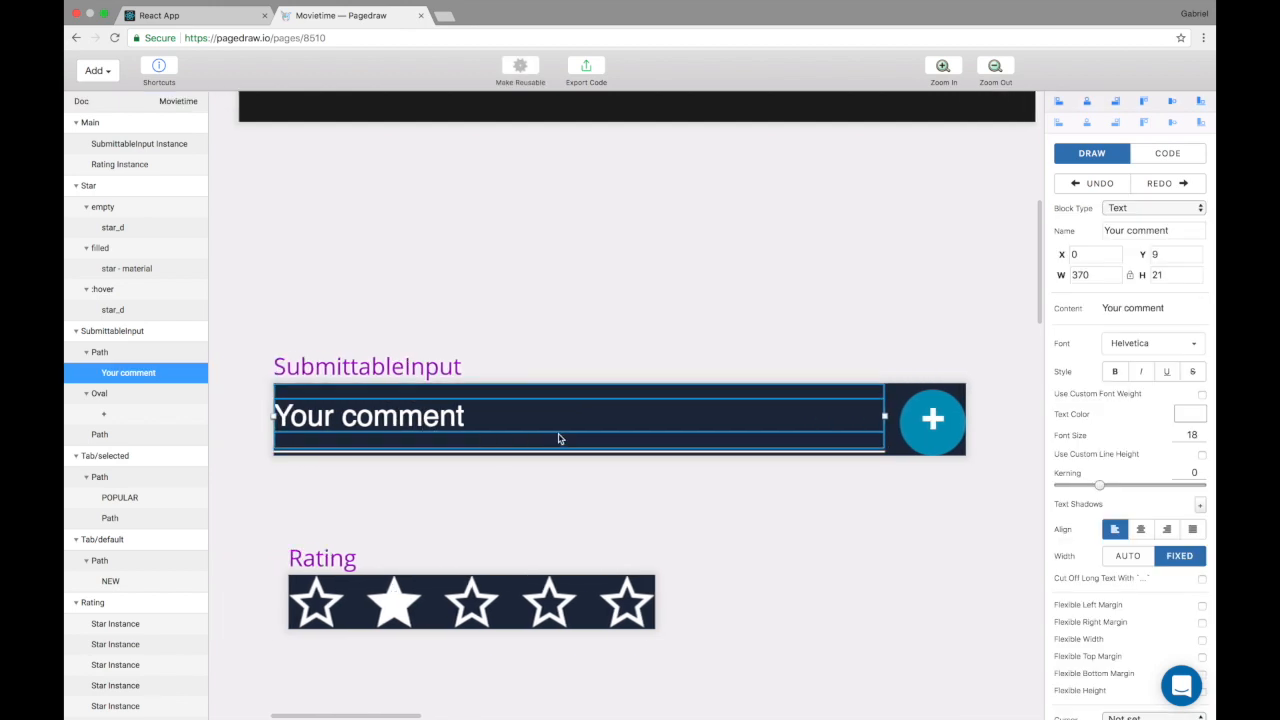
left_click(1130, 209)
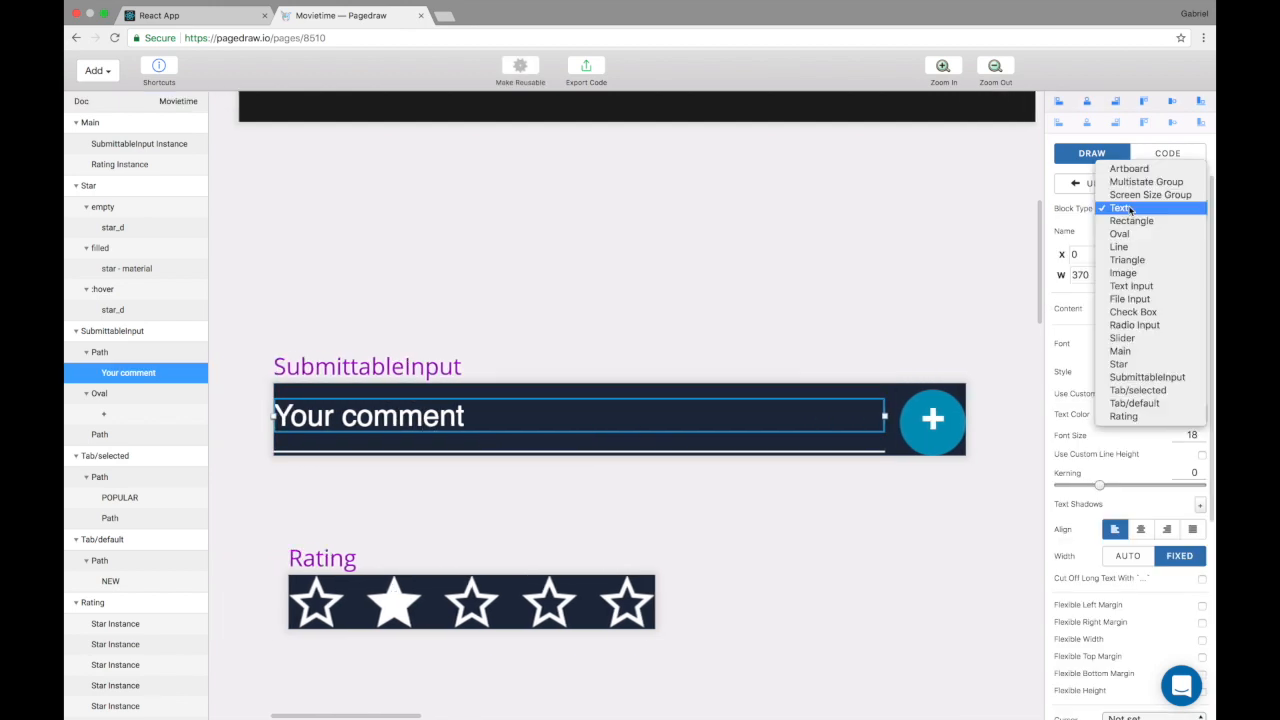
left_click(1131, 286)
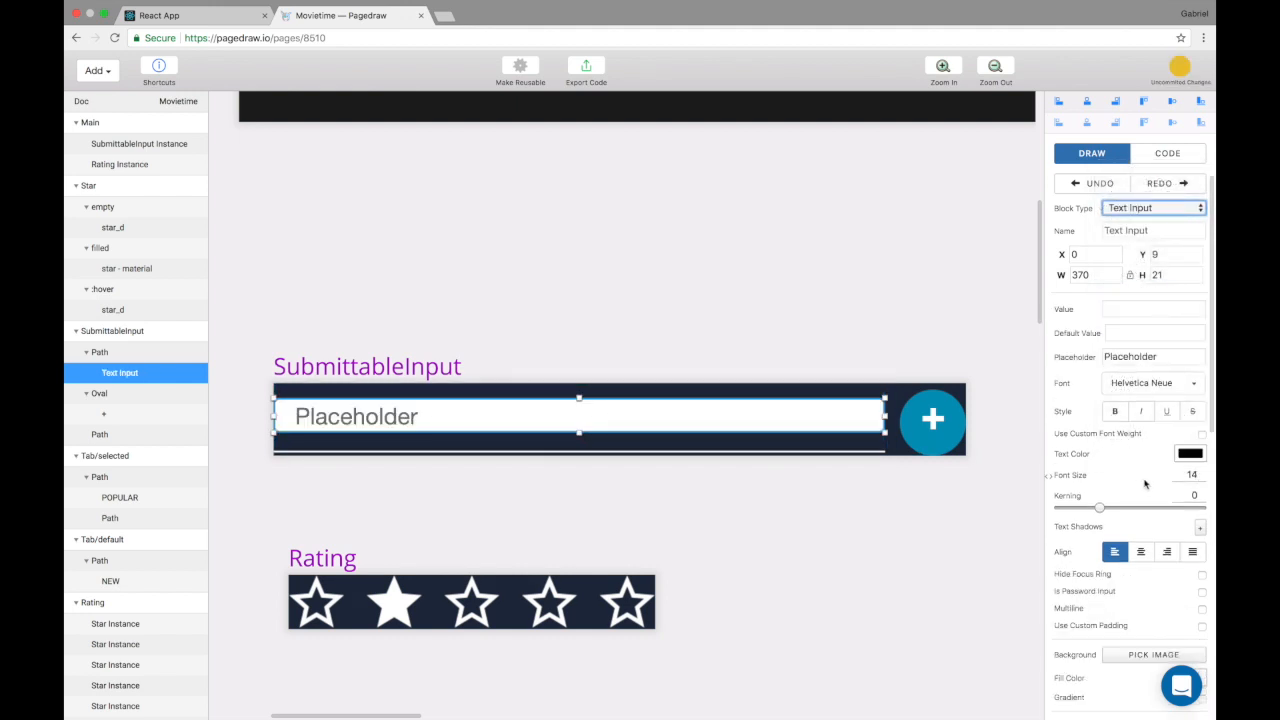
- Make the text input's fill color fully transparent by setting its alpha to 0
scroll(1144, 484, "down", 3)
left_click(1201, 511)
left_click(1195, 456)
left_click_drag(1197, 583, 1063, 577)
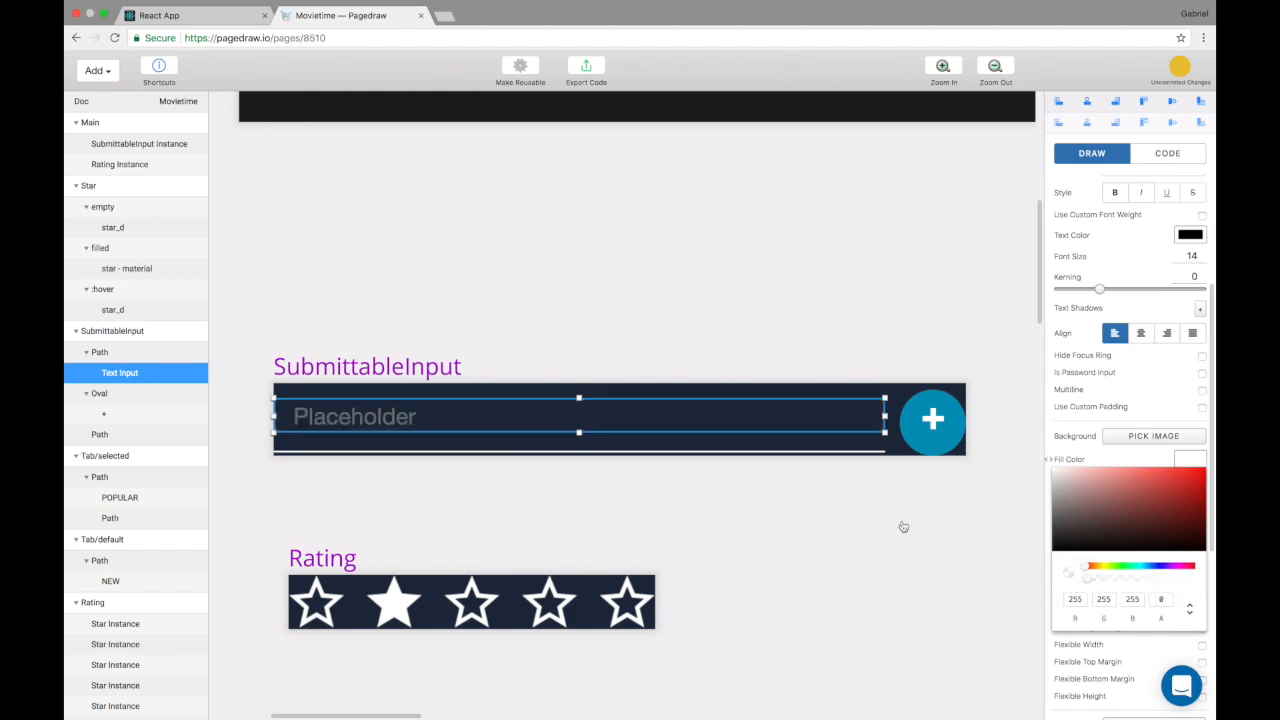
left_click(814, 560)
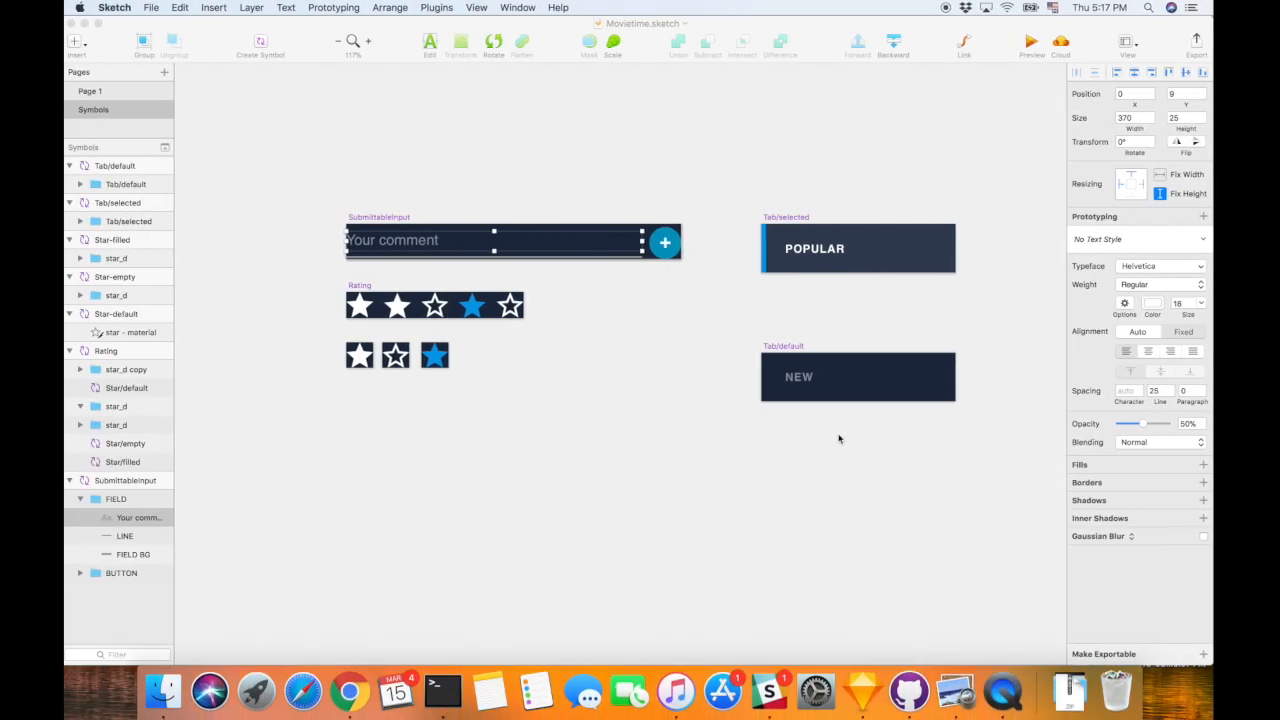
- Check the "Your comment" text's styling in the Sketch design and set the Pagedraw text input's font size to 18
left_click(386, 243)
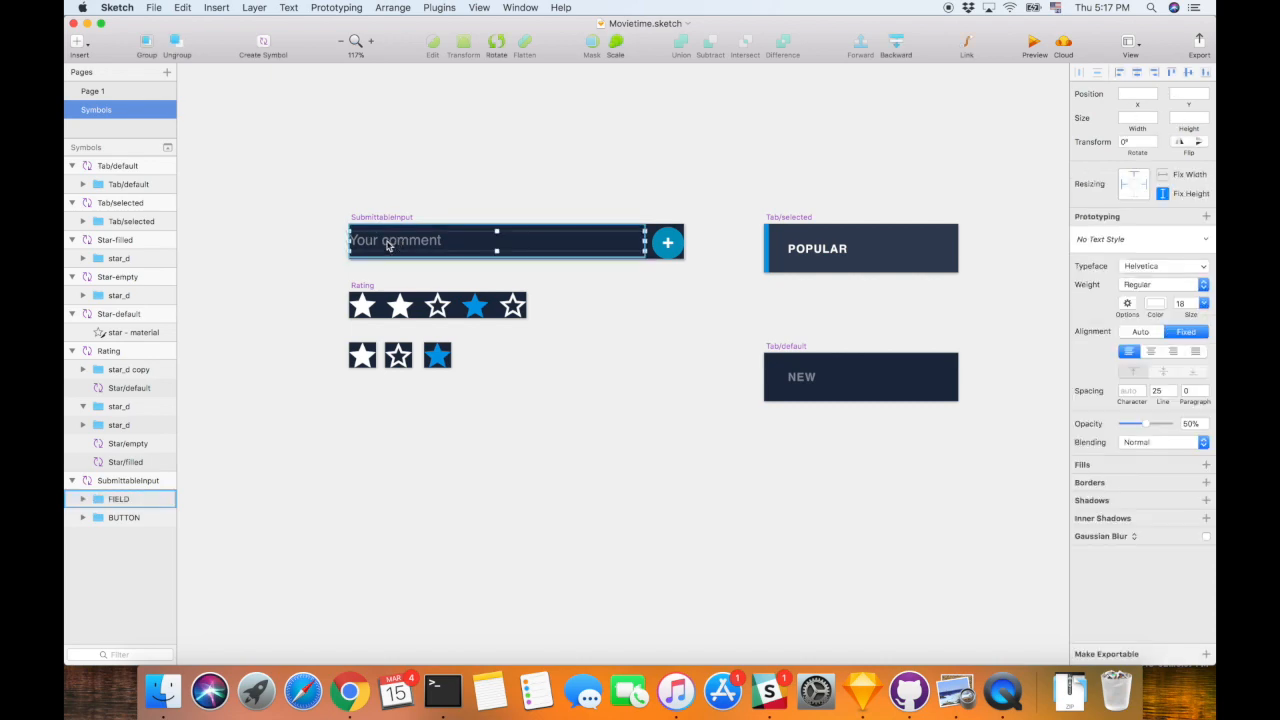
double_click(388, 246)
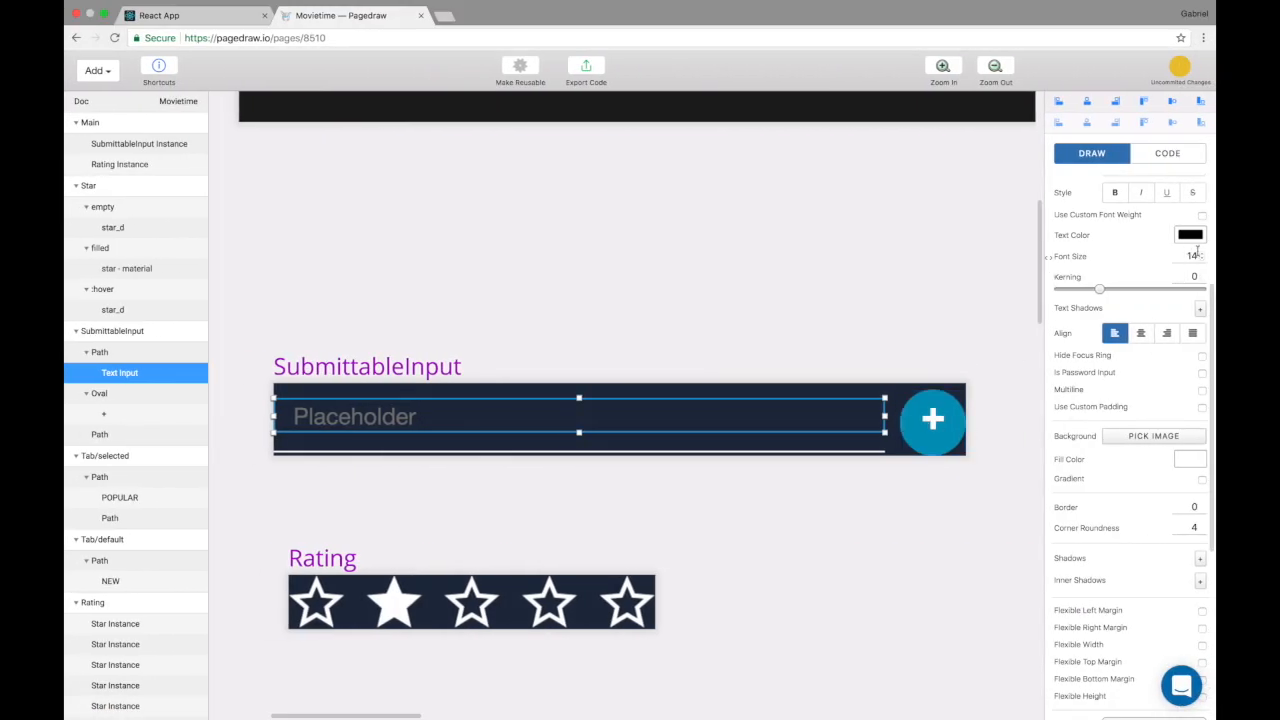
left_click(1201, 252)
left_click(1201, 252)
left_click(1201, 252)
left_click(1201, 252)
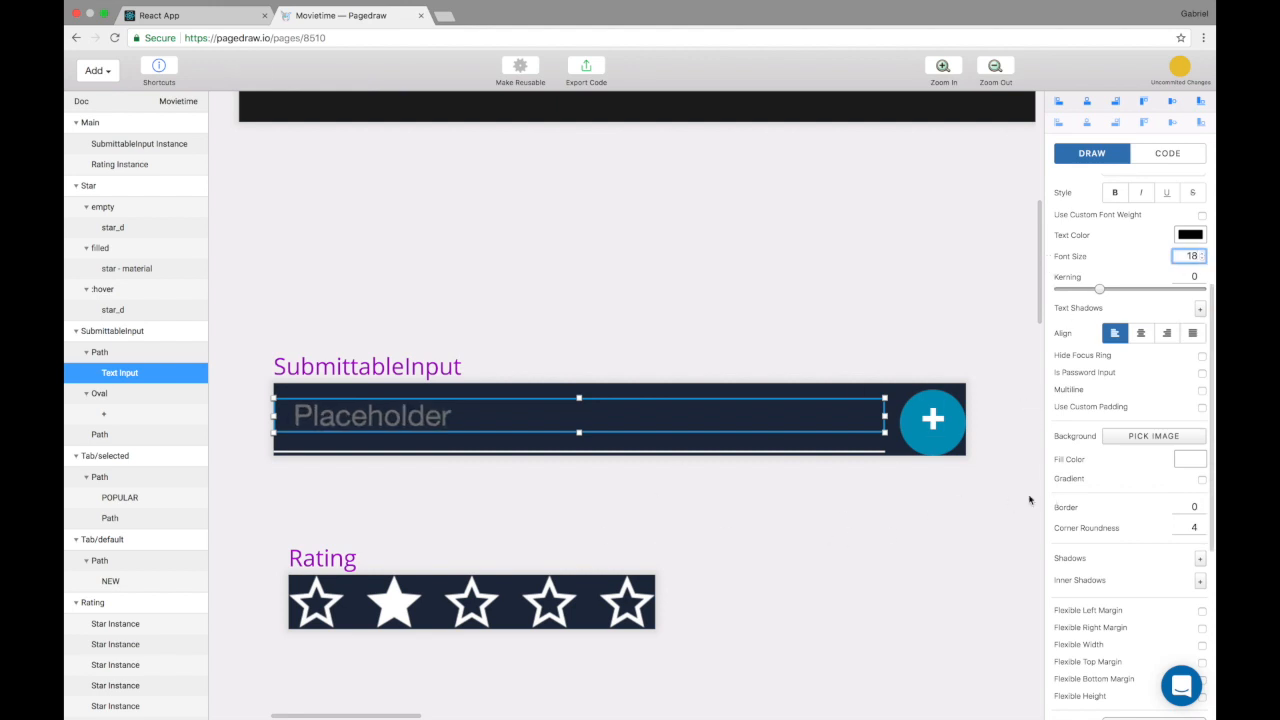
- Change the text input's placeholder to "Your comment here"
scroll(1151, 371, "up", 3)
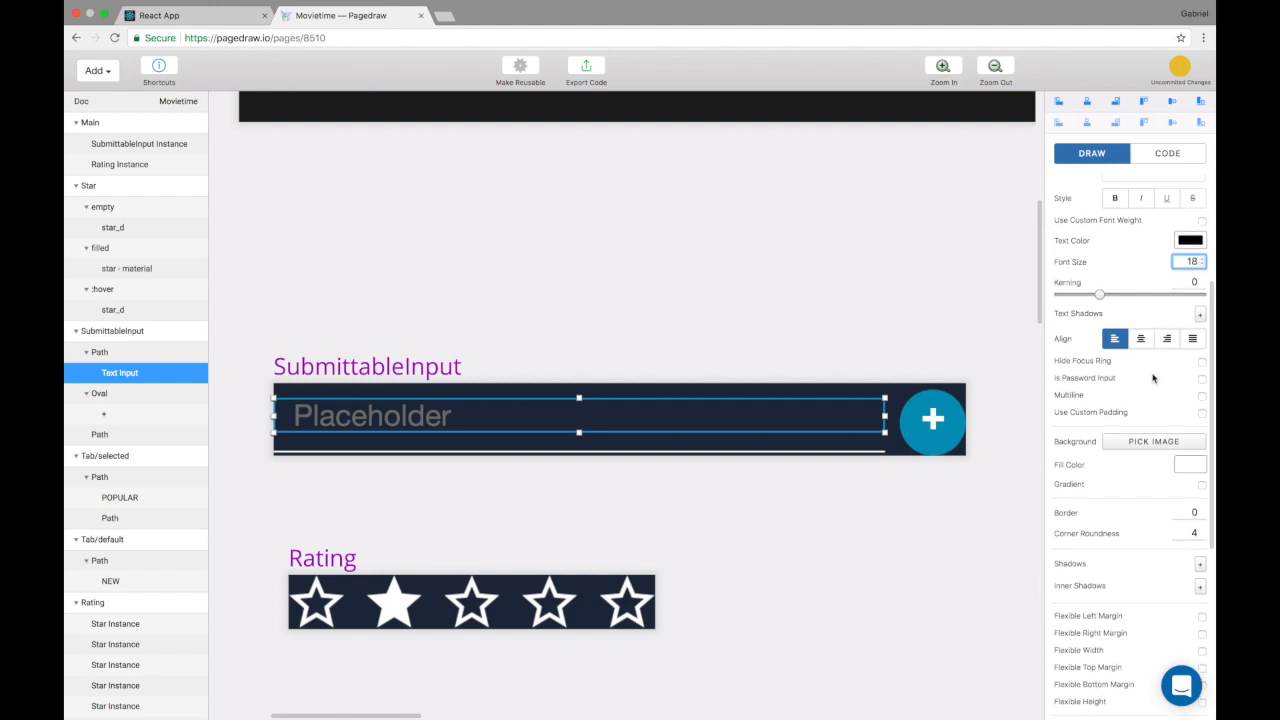
left_click(1143, 257)
key("super+a")
type("Your comment her")
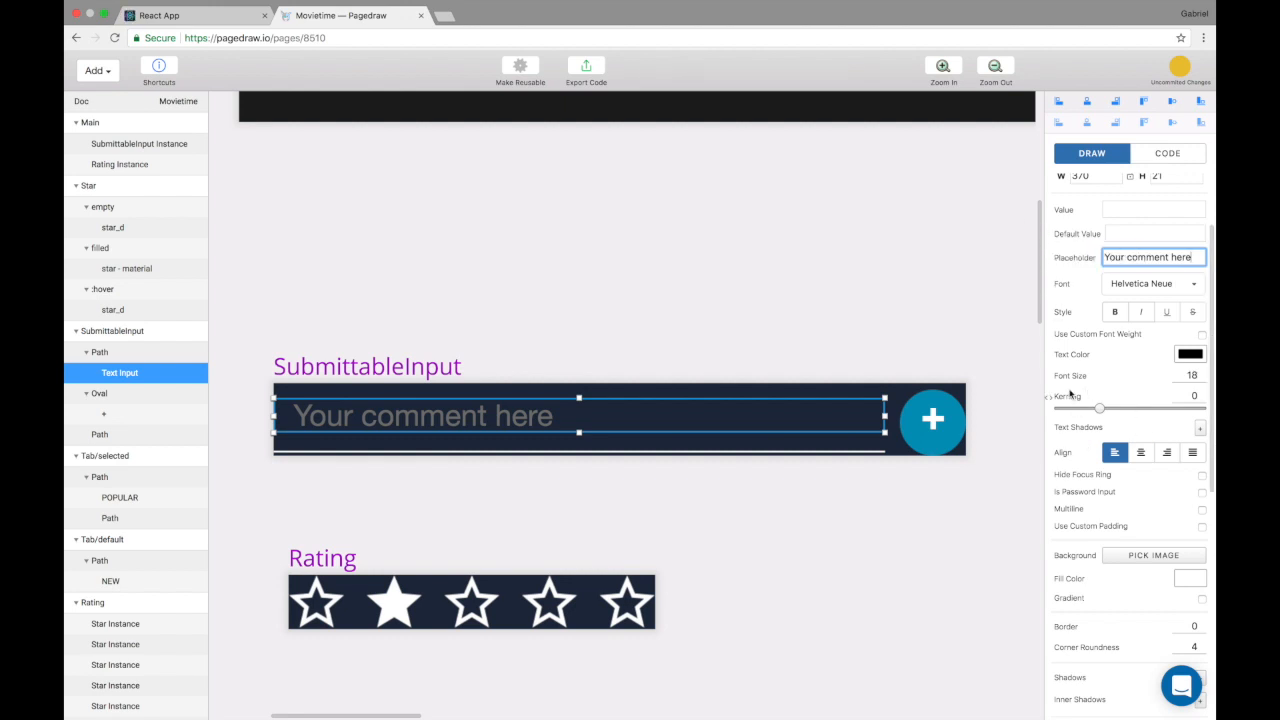
left_click(731, 510)
left_click(437, 417)
- Enter sample text in the comment field of the running React app to test the input
left_click(194, 16)
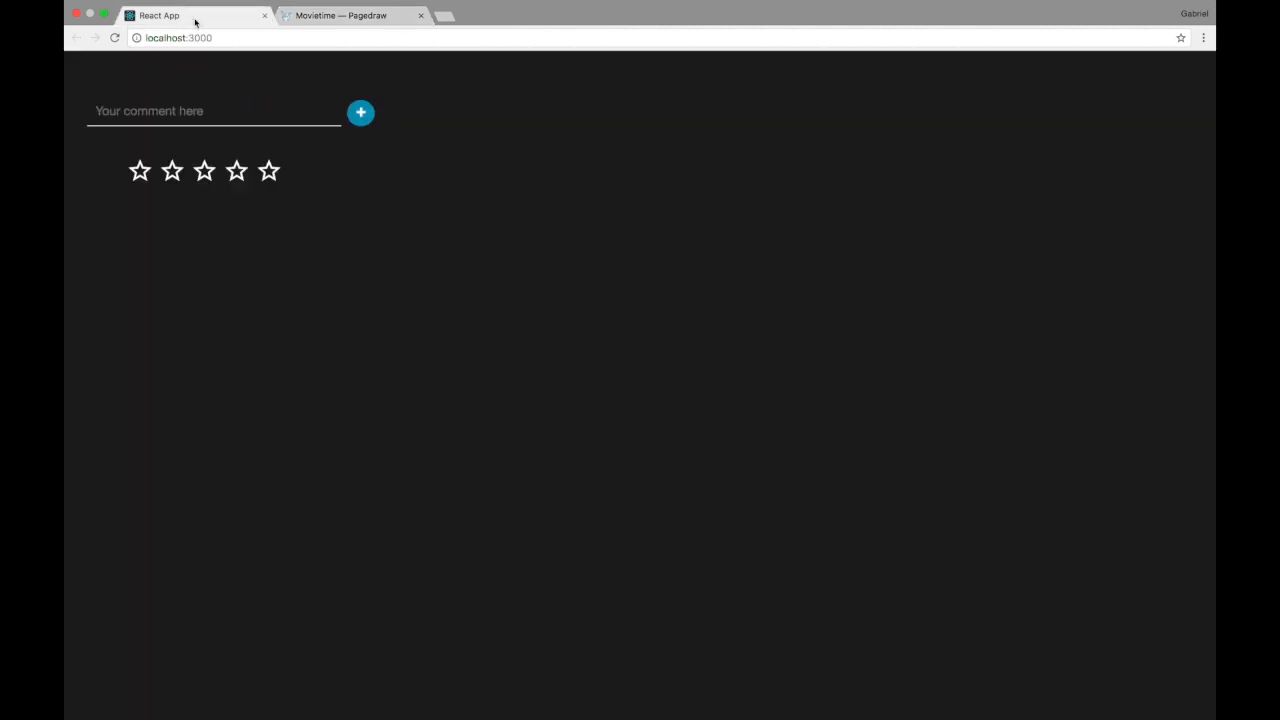
left_click(184, 109)
type("asdfasdfk jfasdfkl asdf")
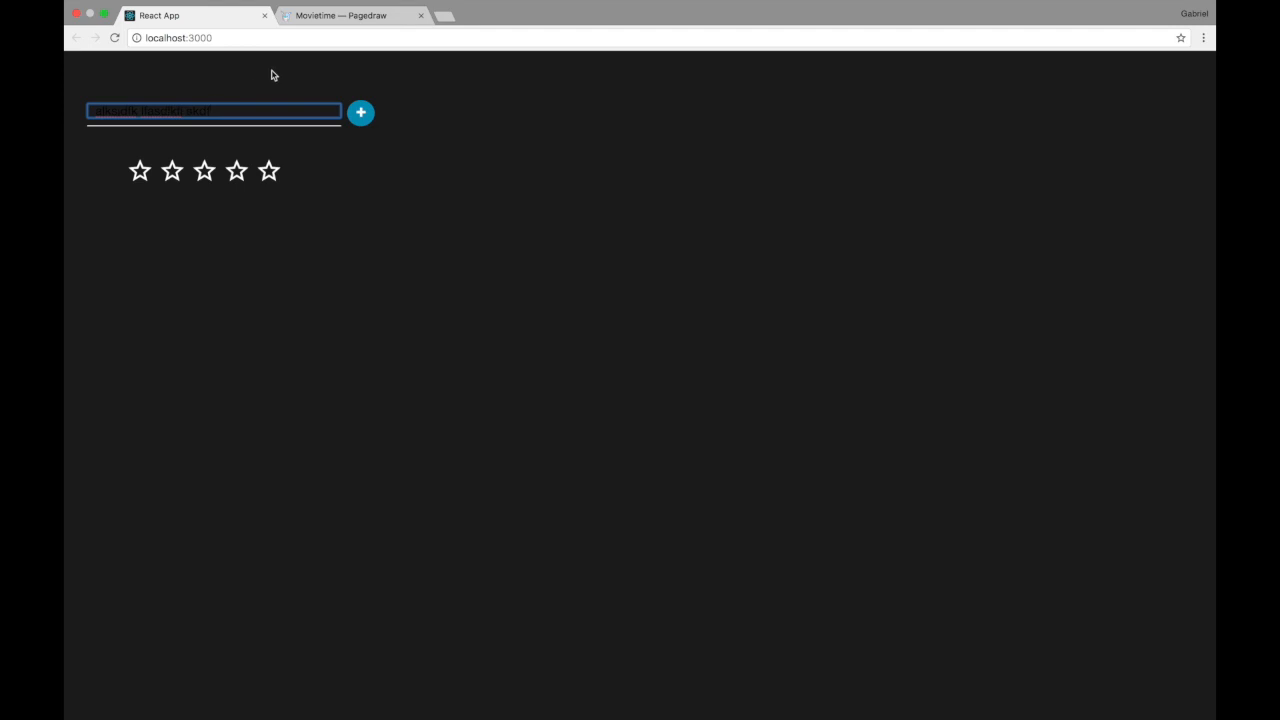
- Enable Hide Focus Ring for the comment text input in Pagedraw
left_click(342, 18)
scroll(1189, 551, "down", 1)
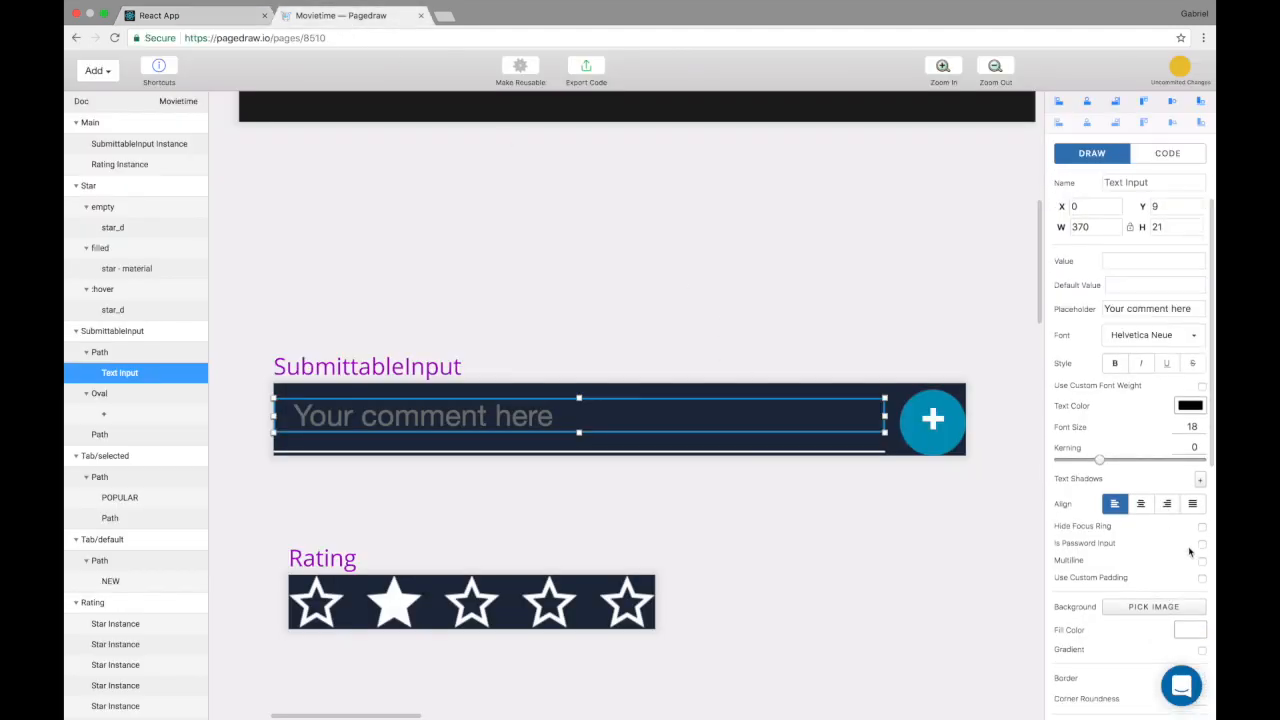
scroll(1160, 561, "down", 3)
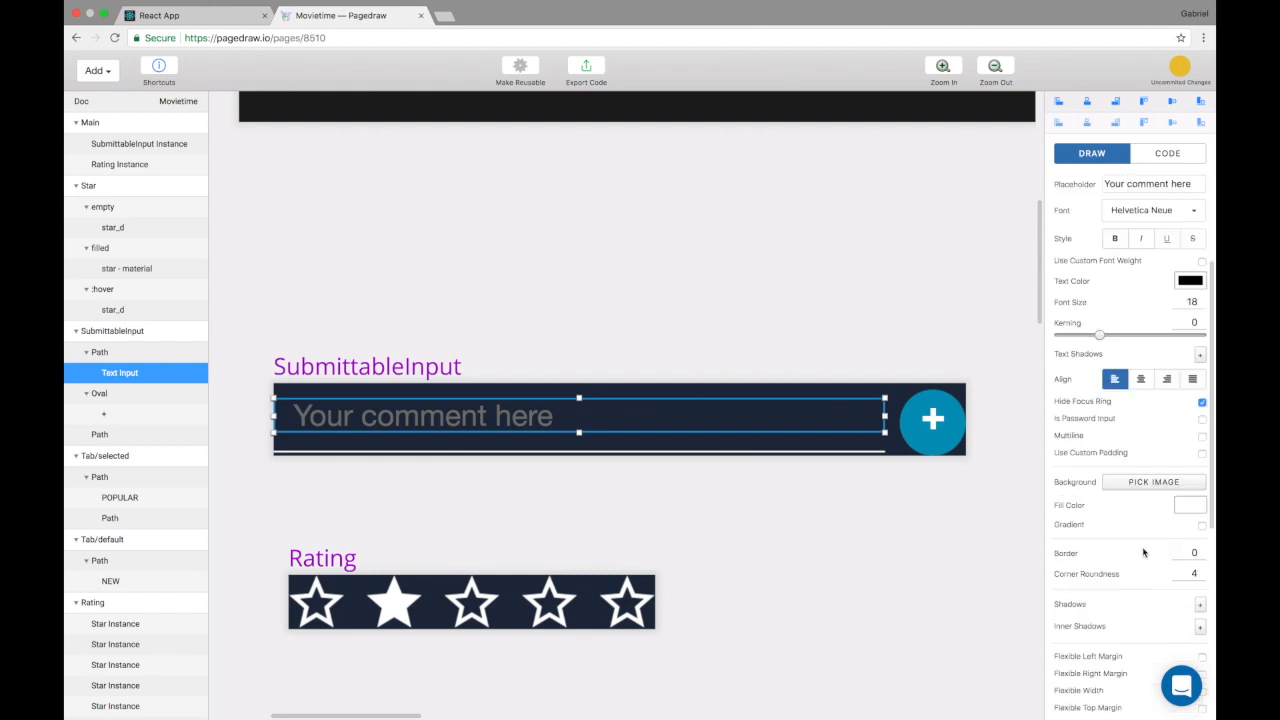
scroll(1137, 420, "down", 1)
scroll(1160, 420, "up", 2)
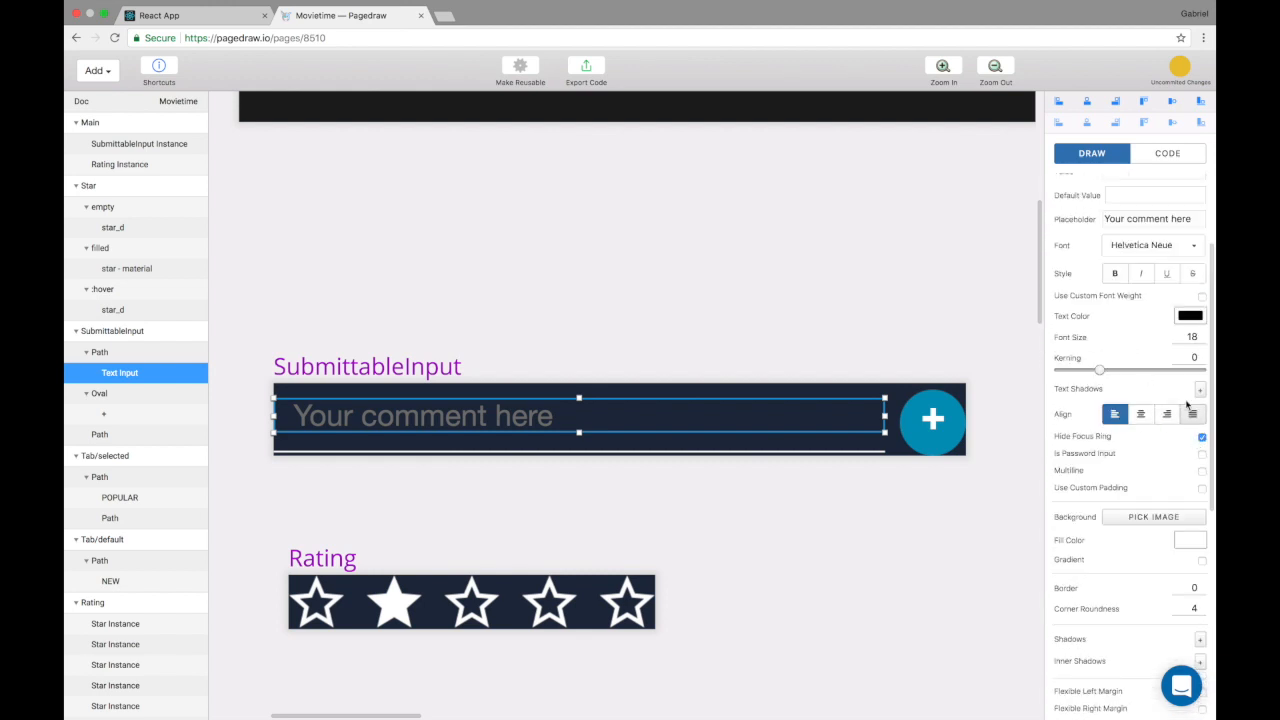
- Set the comment input's text color to light grey #E9E9E9
scroll(1188, 378, "up", 2)
left_click(1190, 360)
left_click_drag(1063, 385, 1047, 378)
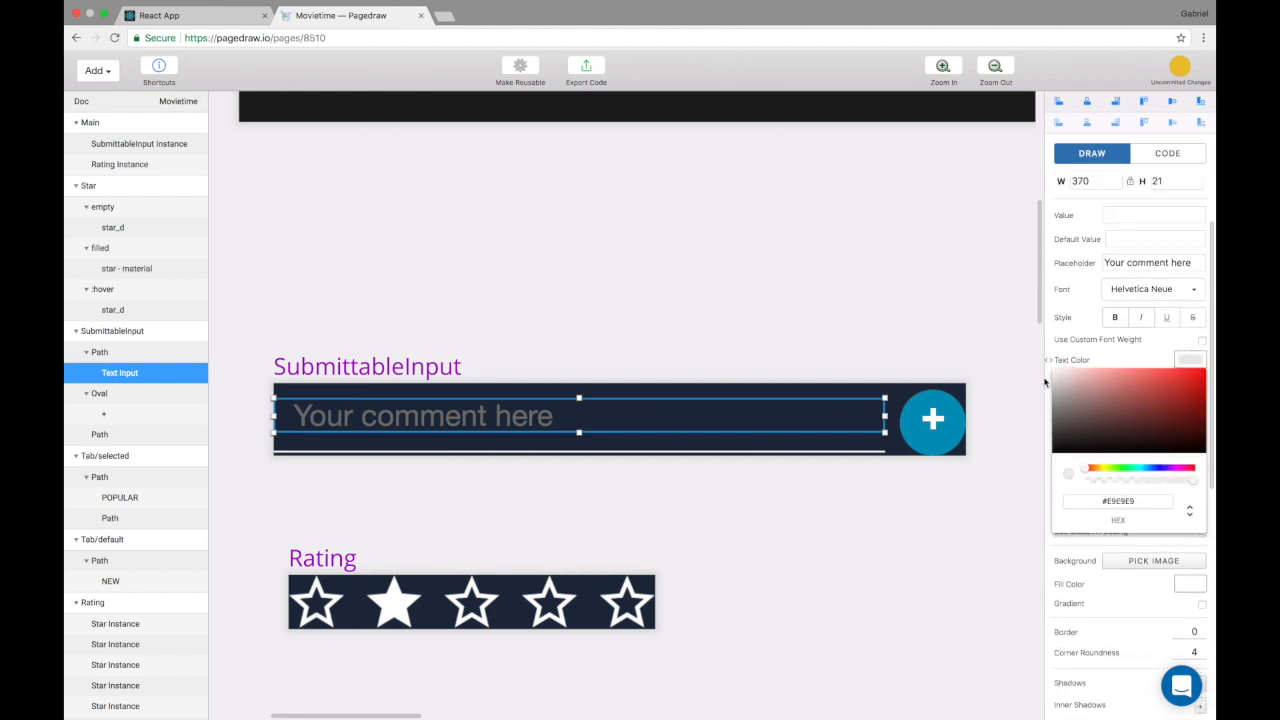
left_click(1046, 379)
- Replace the comment text in the running React app with new sample text to check the updated styling
left_click(157, 24)
triple_click(192, 113)
type("asdf asfa dfs dfasd fasdf")
left_click(327, 16)
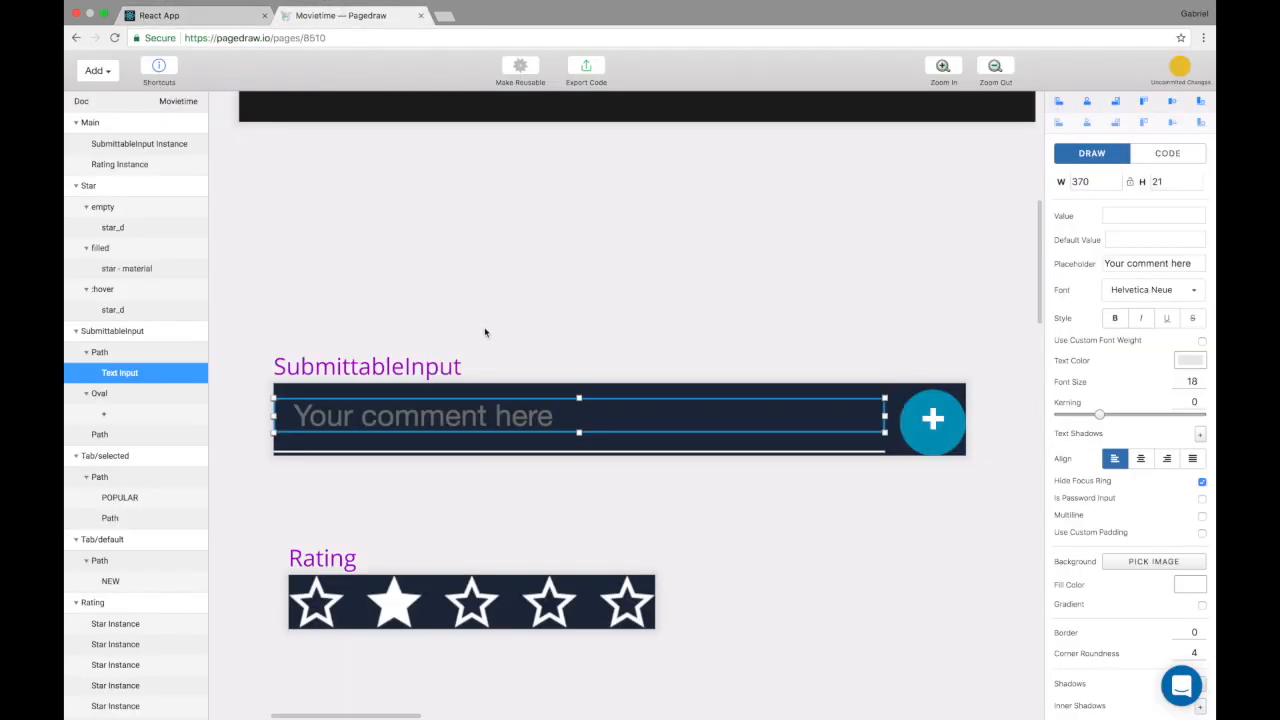
scroll(497, 335, "down", 2)
left_click(659, 380)
left_click(501, 311)
left_click(563, 426)
scroll(559, 423, "down", 2)
scroll(457, 337, "right", 3)
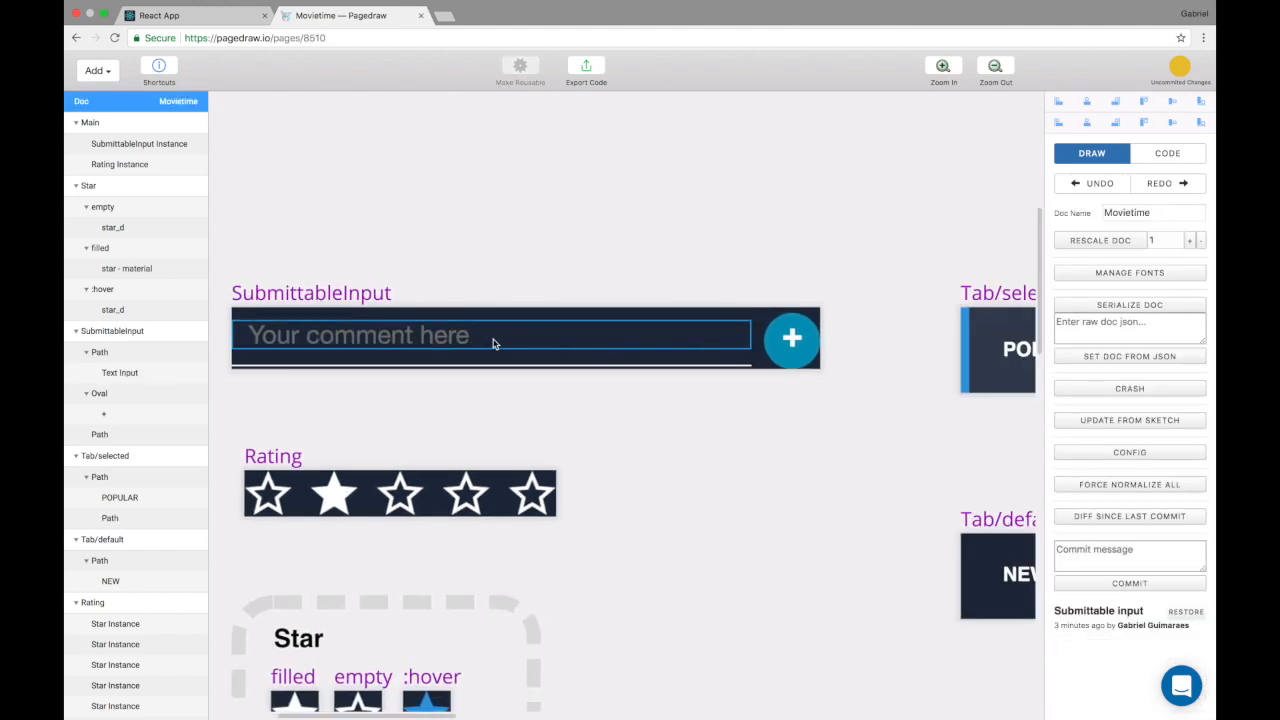
scroll(477, 343, "left", 1)
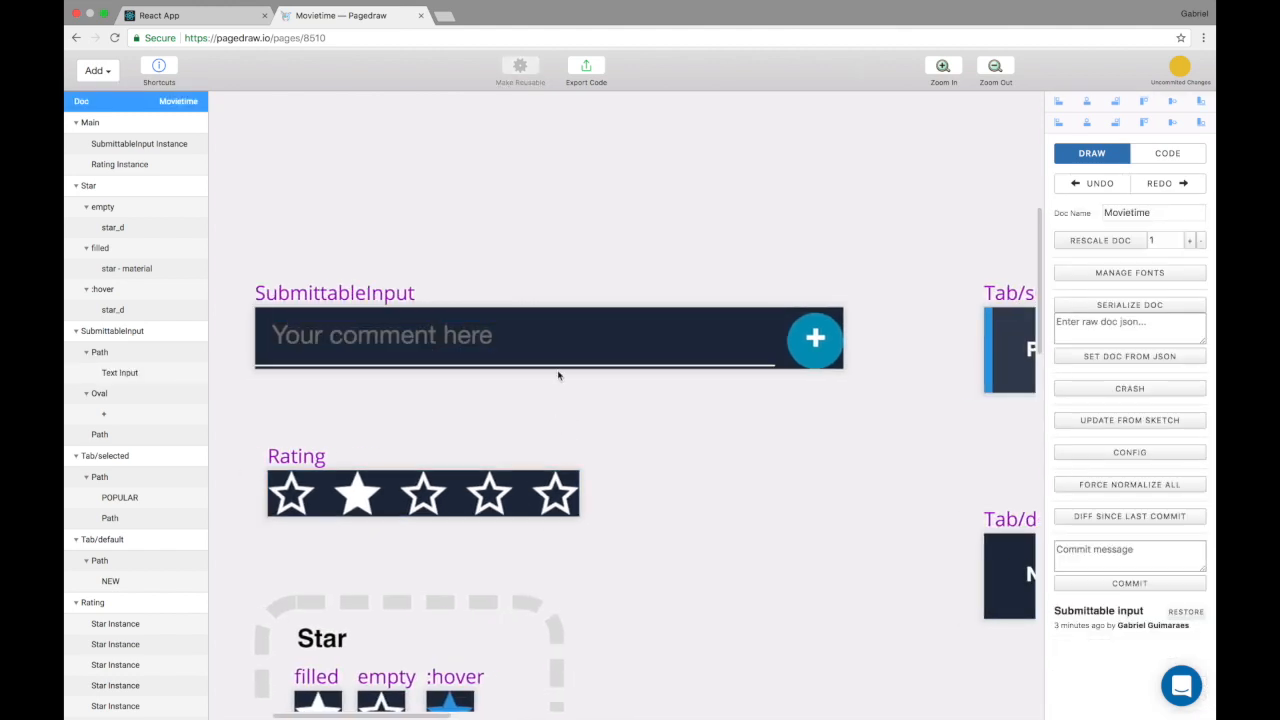
left_click(284, 456)
left_click(405, 420)
scroll(408, 418, "up", 1)
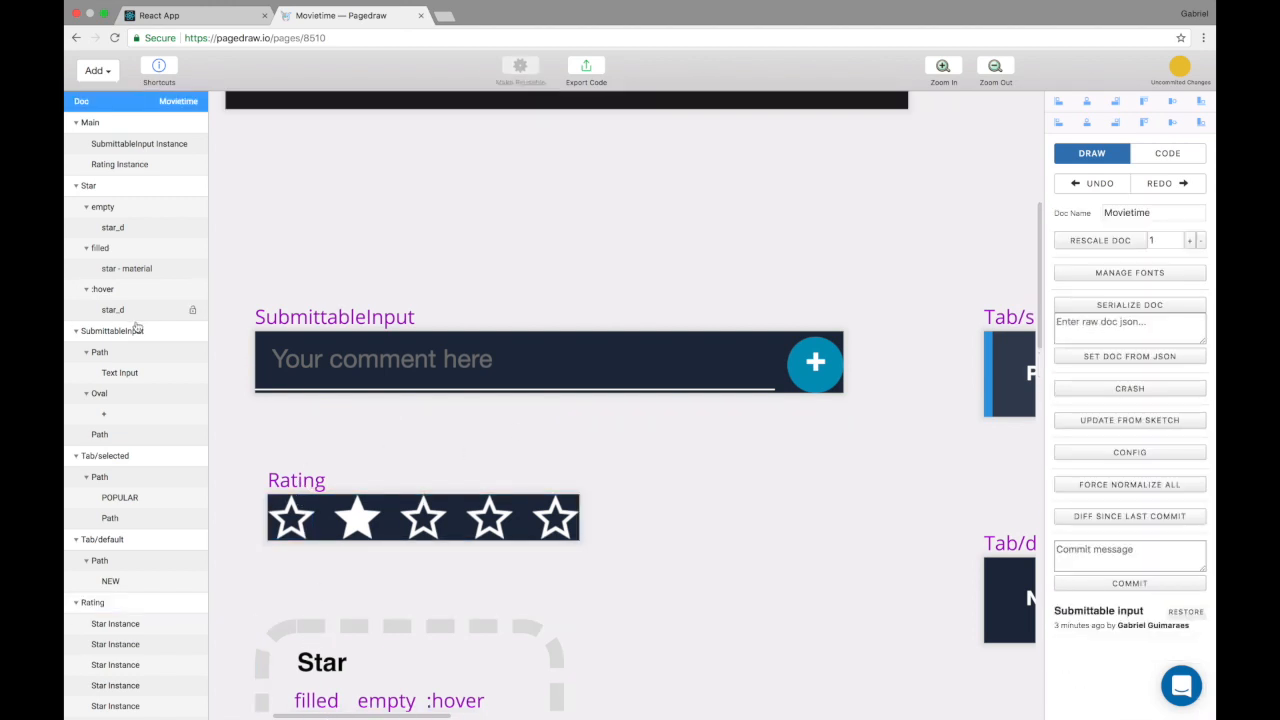
scroll(350, 366, "up", 3)
left_click(357, 446)
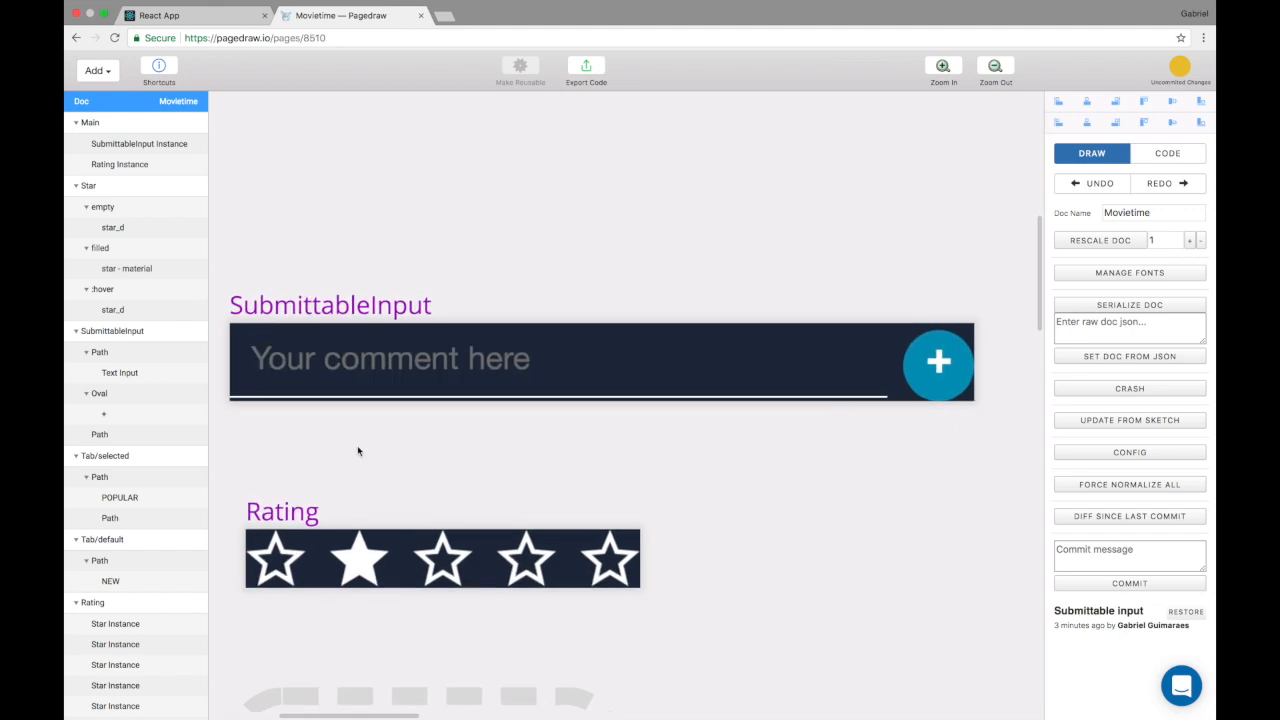
- Make the text input's Value dynamic and rename its SubmittableInput object input to value
left_click(410, 369)
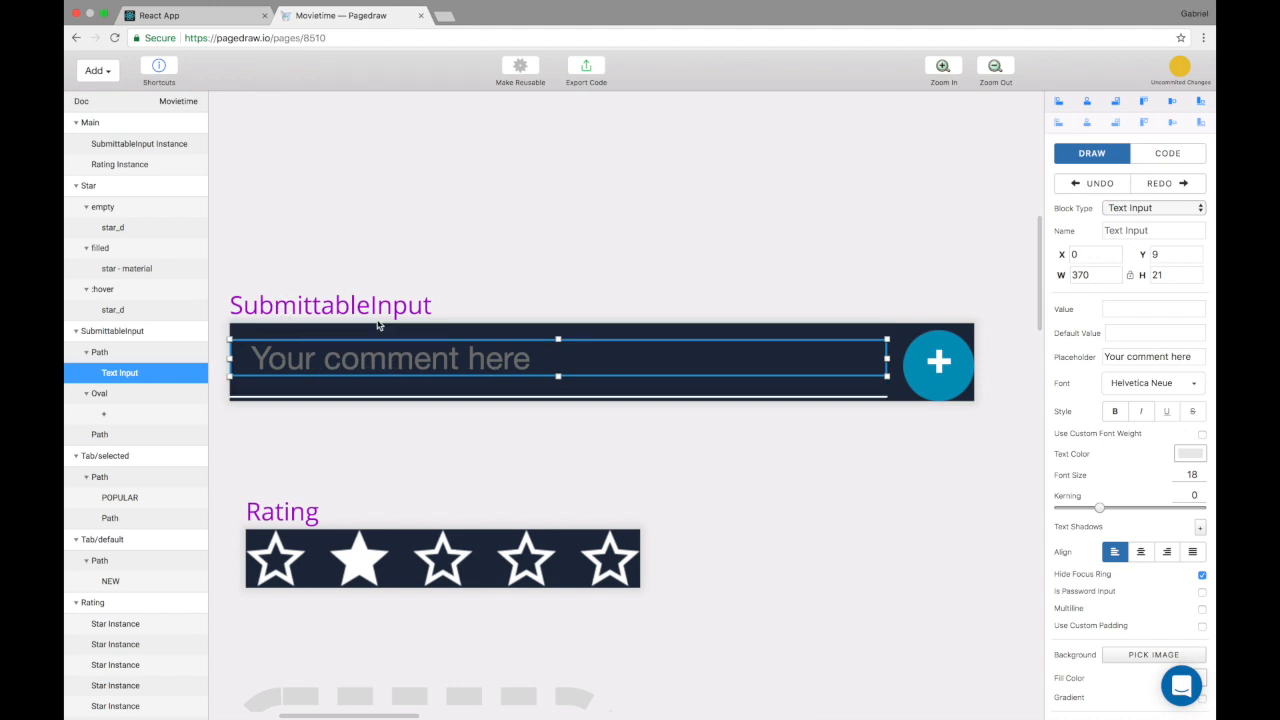
left_click(423, 352)
left_click(457, 374)
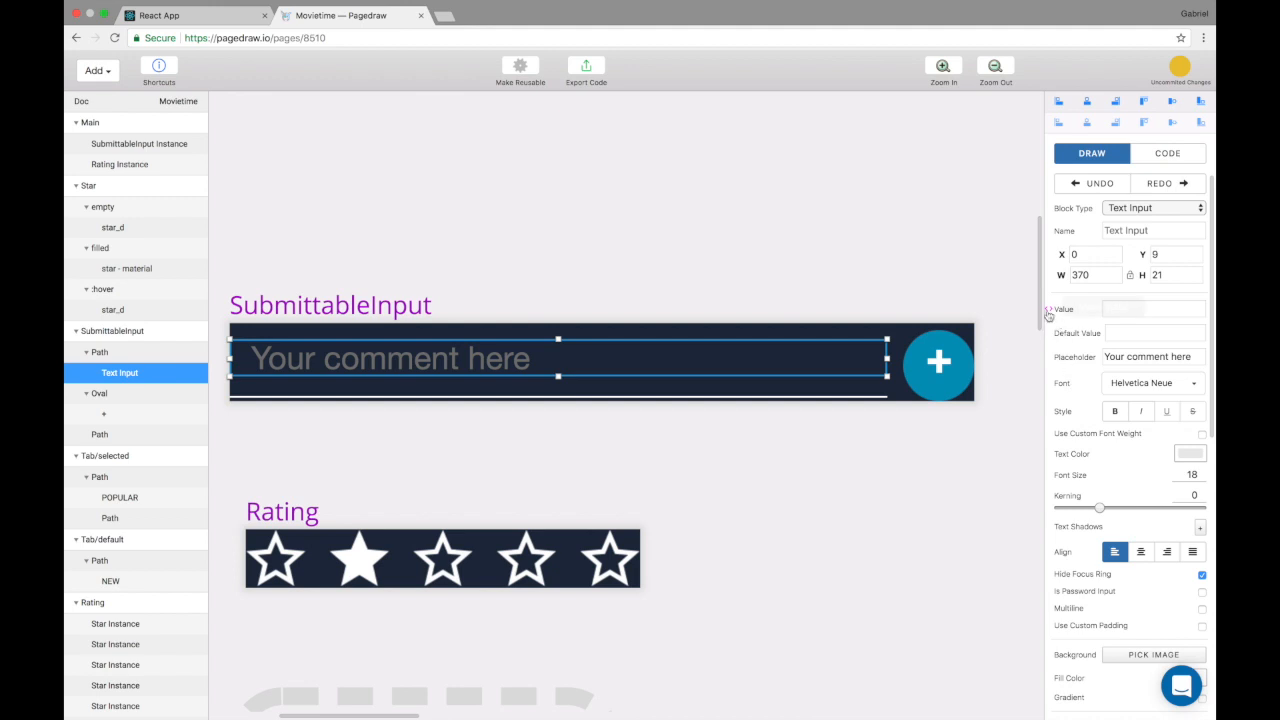
left_click(1160, 155)
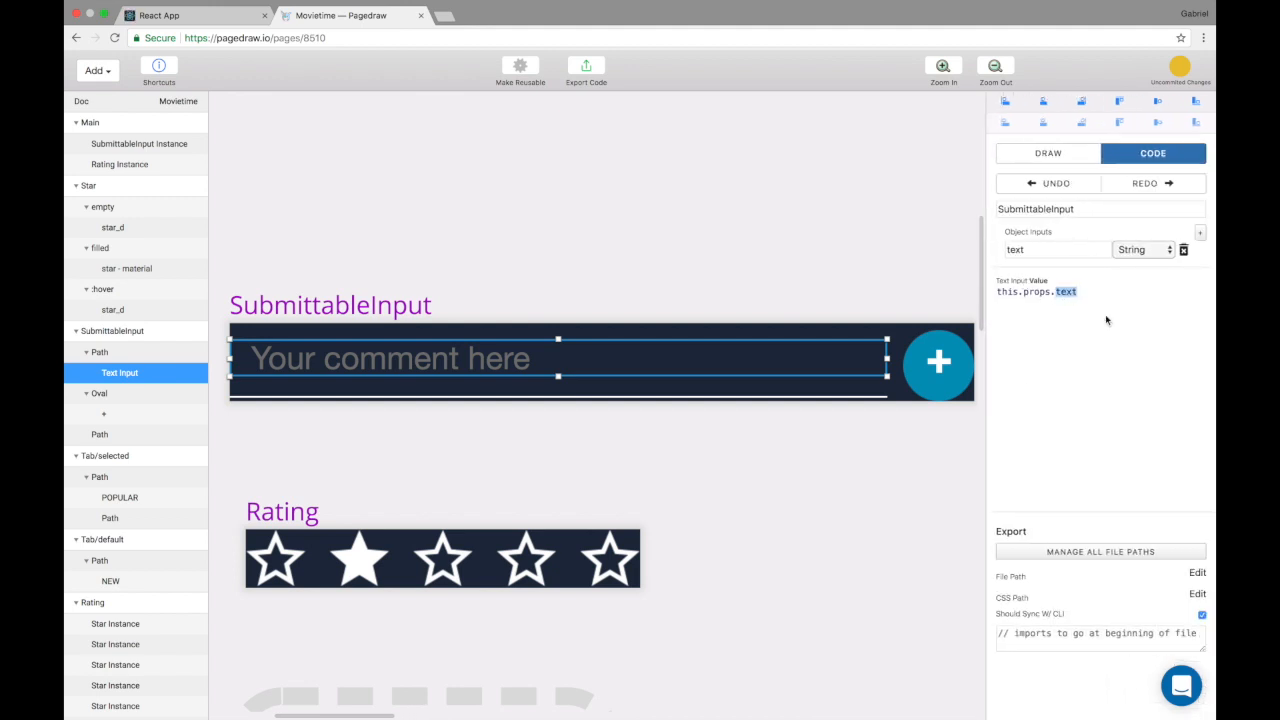
double_click(1055, 249)
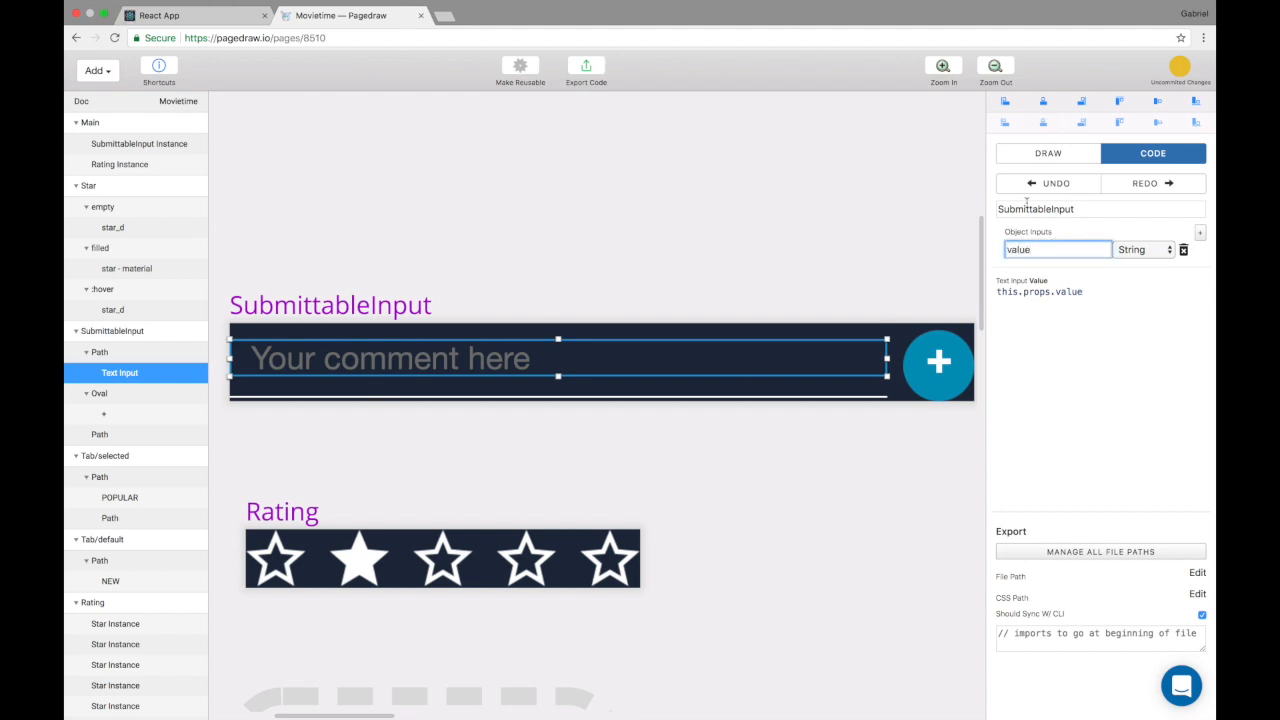
- Add an onChange event handler to the text input and point it to a this.props callback
left_click(1056, 158)
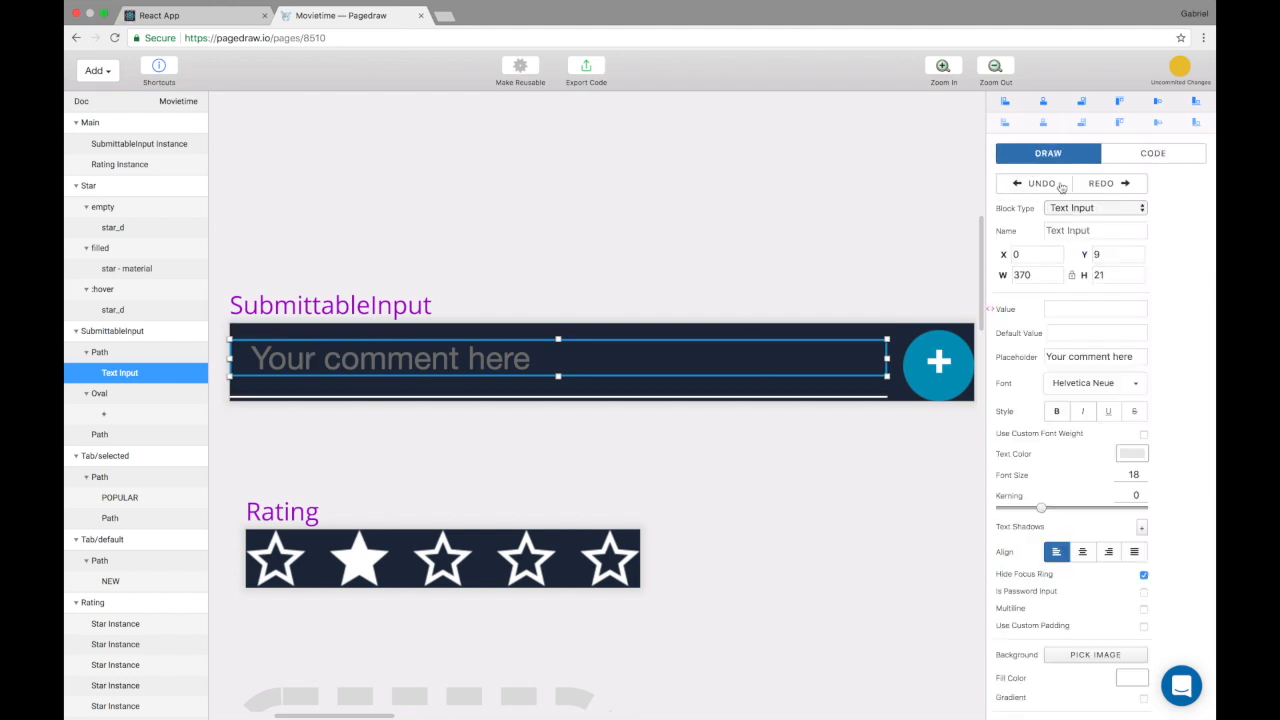
scroll(1155, 484, "down", 10)
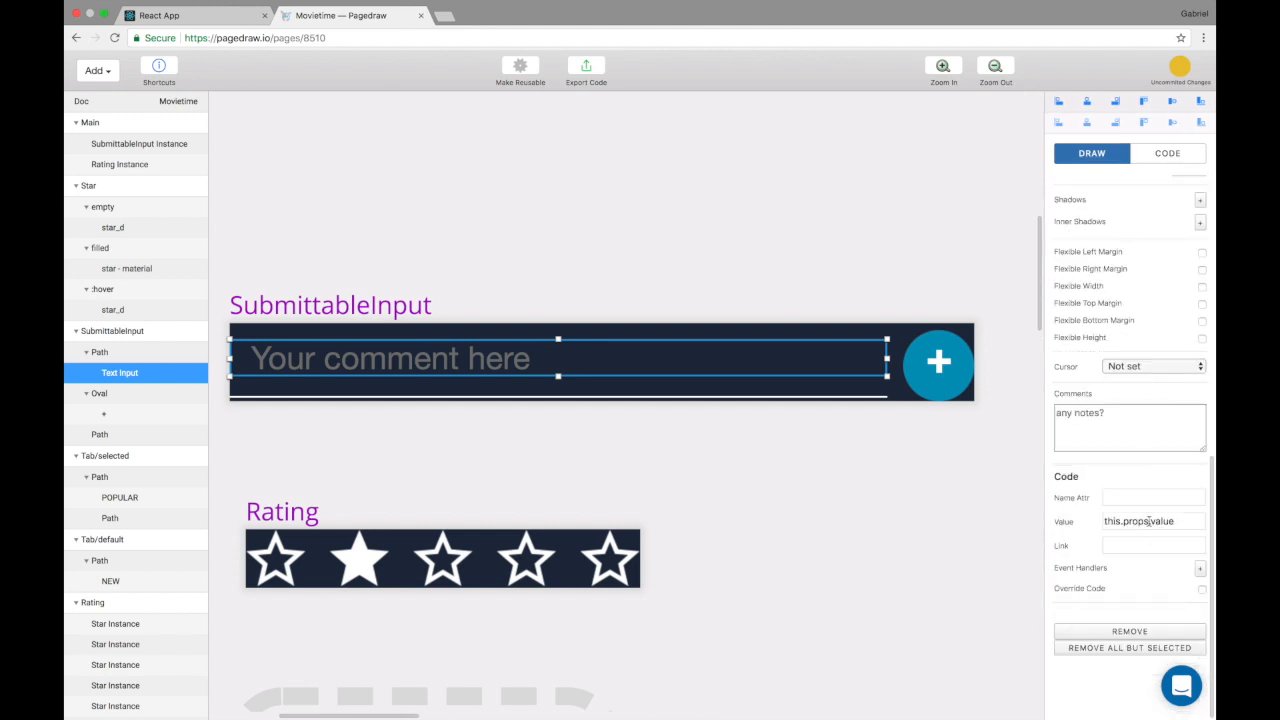
left_click(1201, 569)
double_click(1086, 590)
type("onChange")
left_click(1109, 607)
double_click(1109, 607)
key("BackSpace")
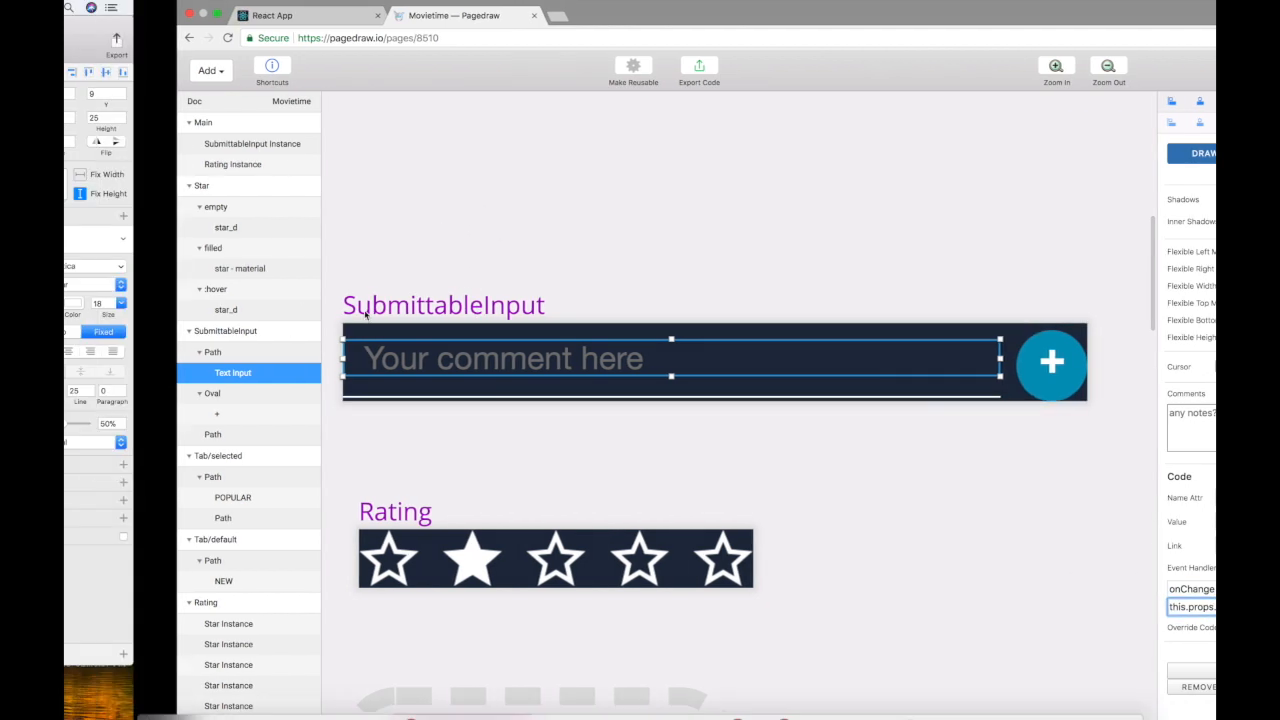
- Switch to Terminal and create submittable-input-wrapper.js in vi from the src folder
key("ctrl+Left")
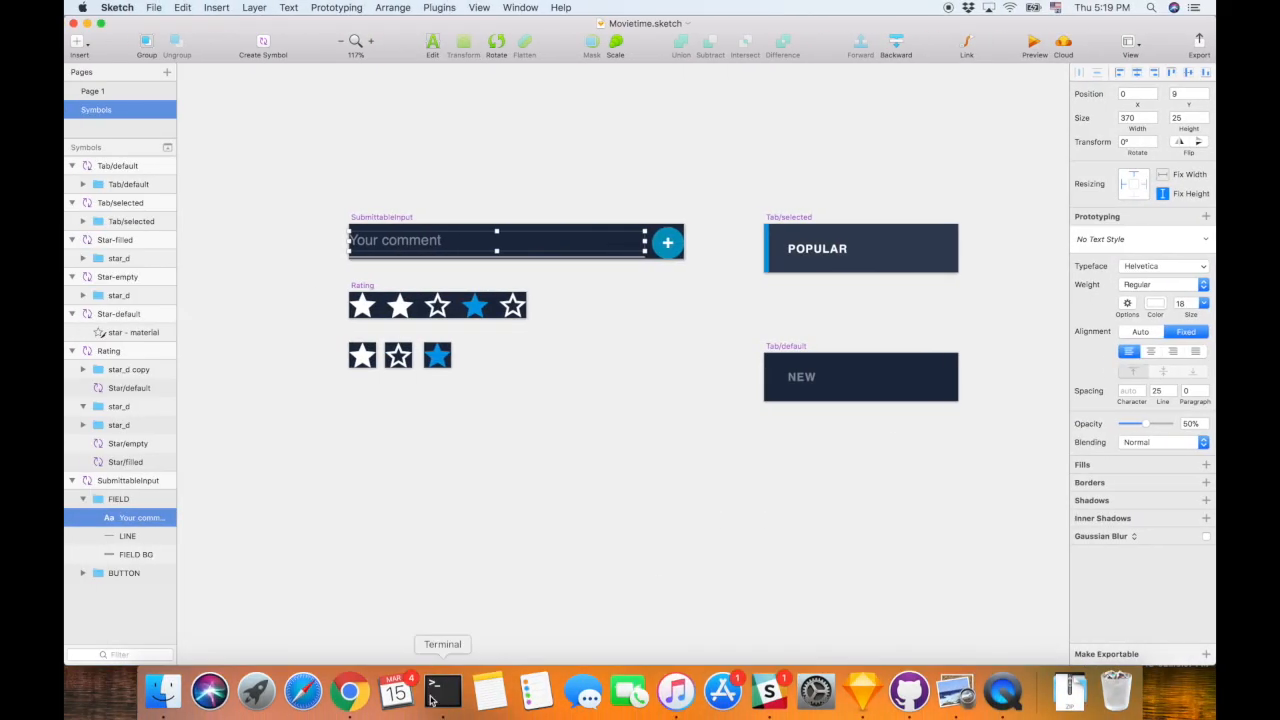
left_click(443, 700)
type("vi su")
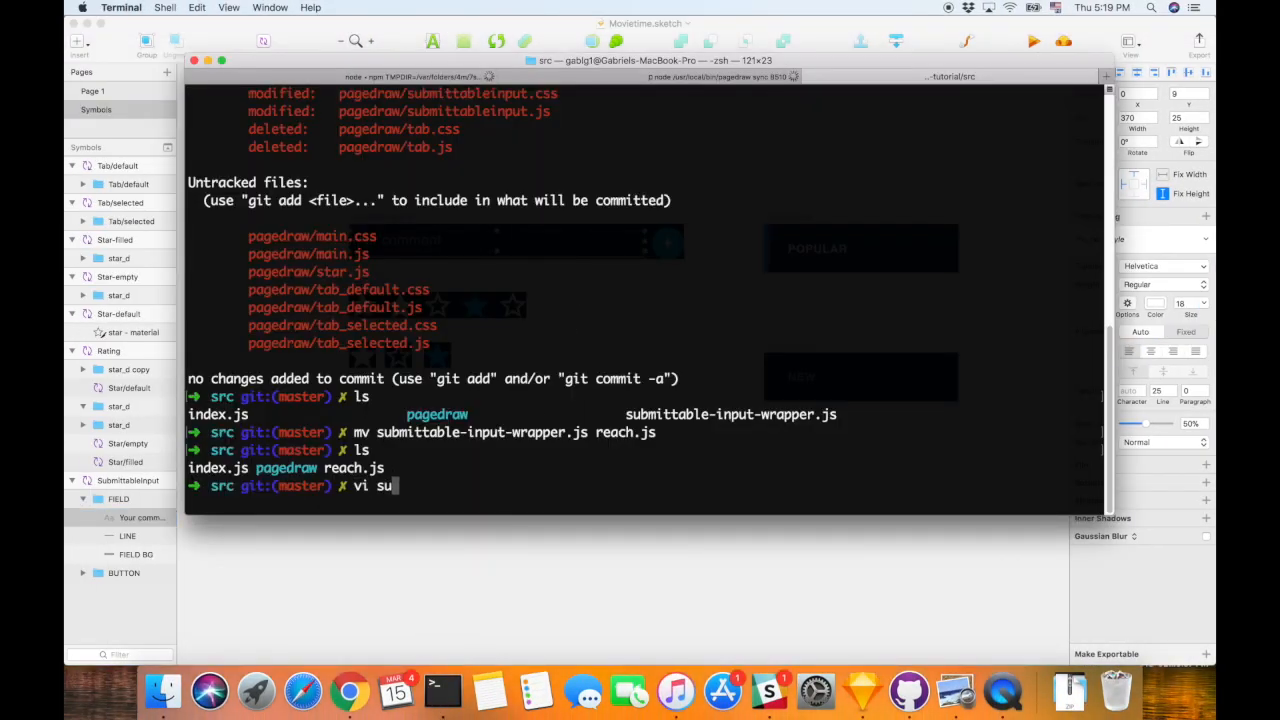
type("bmittable-input-wrappew")
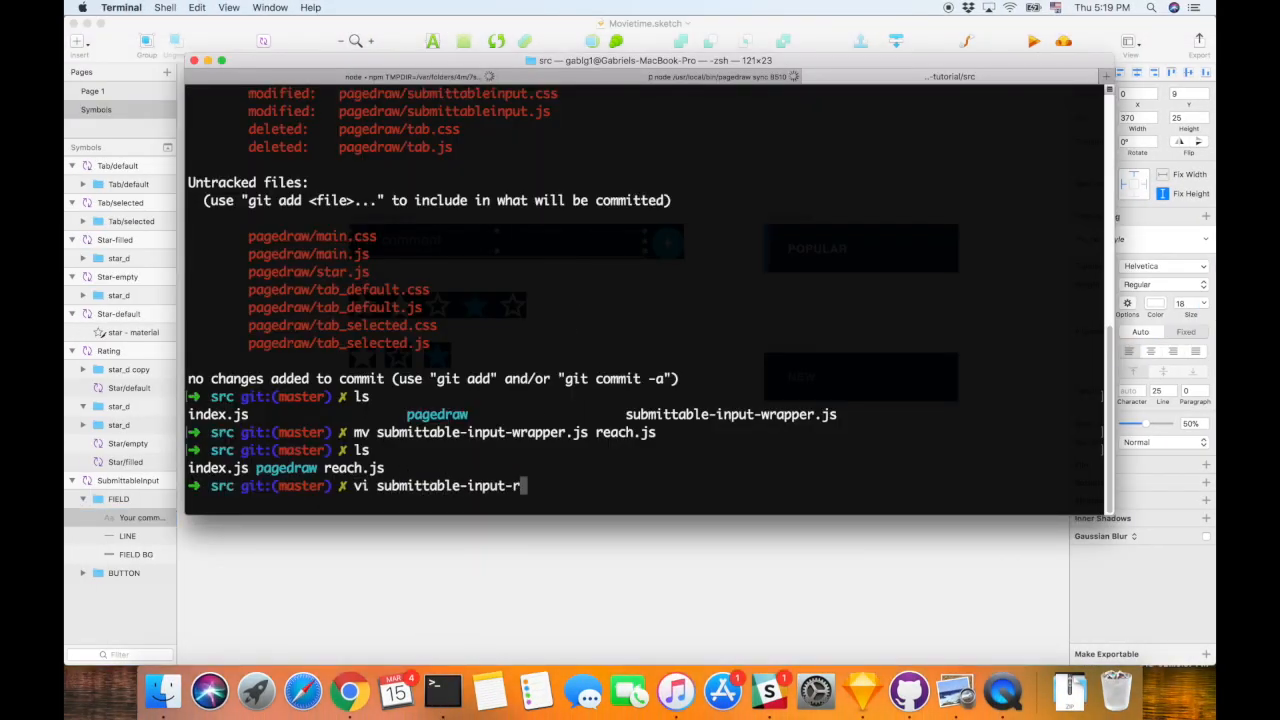
key("BackSpace")
type("r.js")
key("Return")
key("i")
key("Escape")
- Open index.js in a new vi tab and copy its import lines into submittable-input-wrapper.js
type(":tabe index.js")
key("Return")
key("k")
key("k")
key("k")
key("g")
key("g")
key("v")
key("j")
key("j")
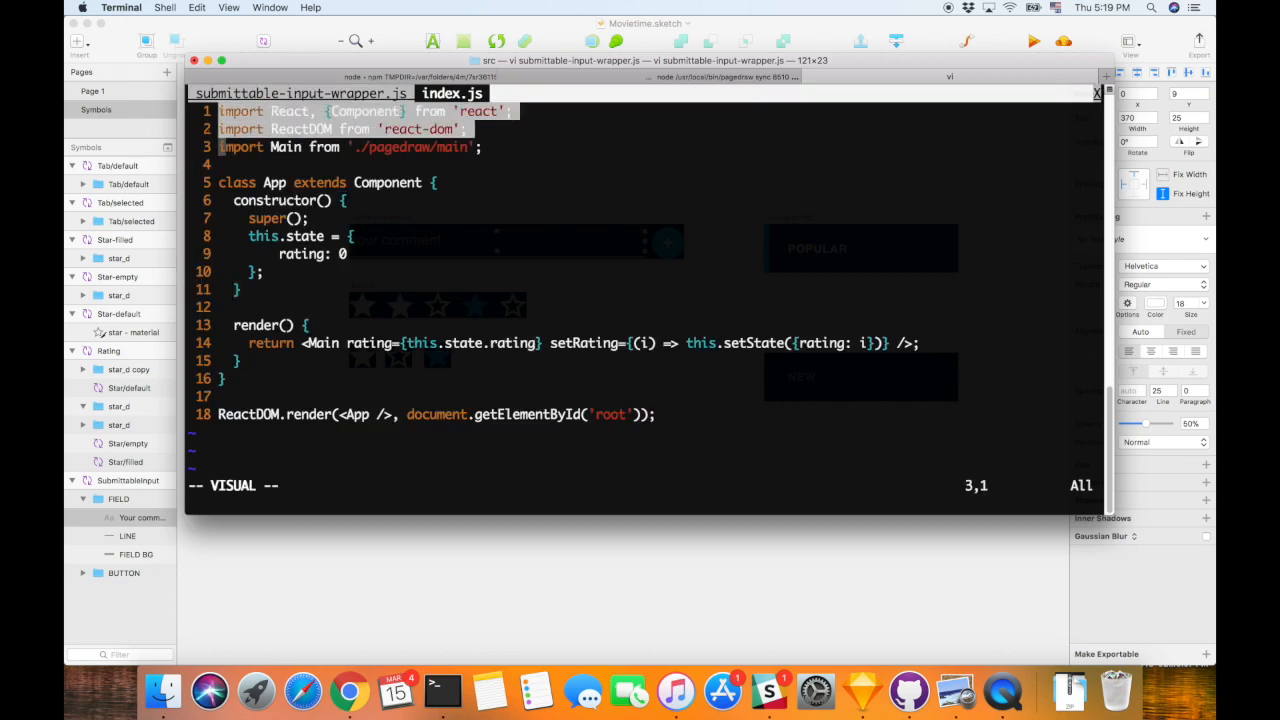
key("j")
key("y")
key("g")
key("t")
key("P")
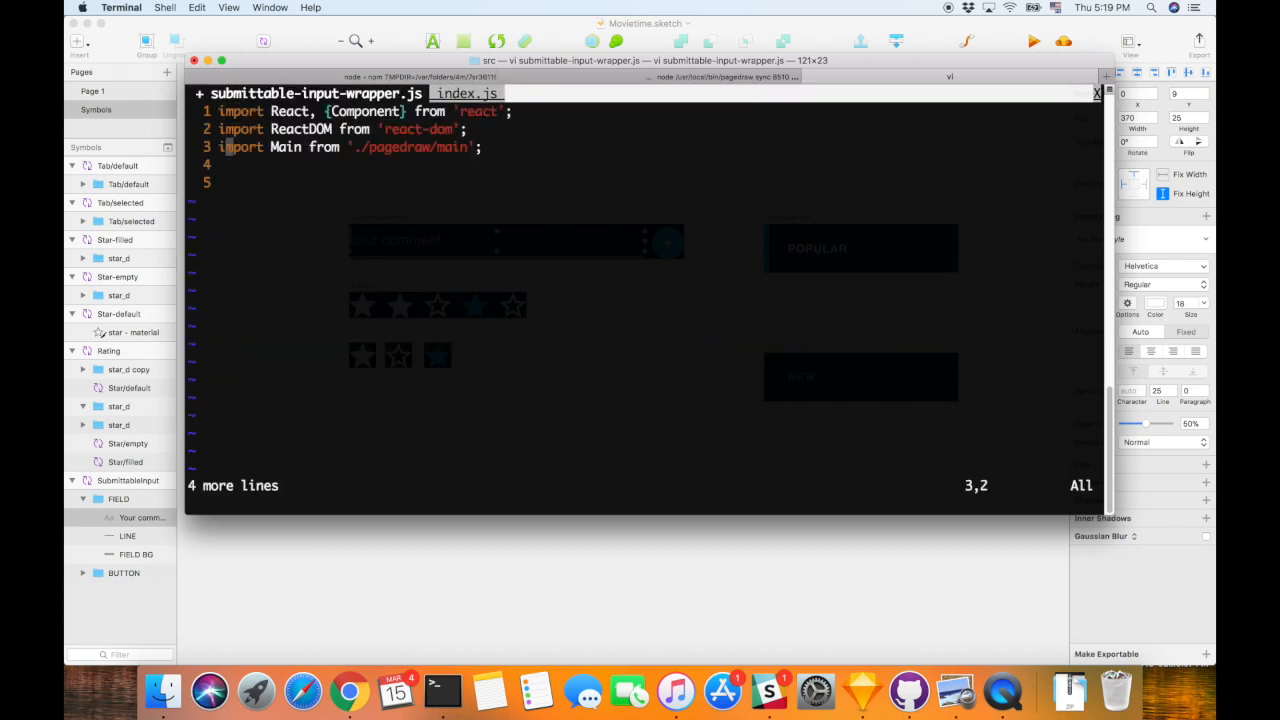
- Replace the imported name Main with PagedrawnSubmittableInput in the third import of submittable-input-wrapper.js
type("wdwiPagedrawnSub")
key("BackSpace")
key("BackSpace")
key("BackSpace")
key("BackSpace")
key("BackSpace")
key("BackSpace")
type("awnSubmittableIn")
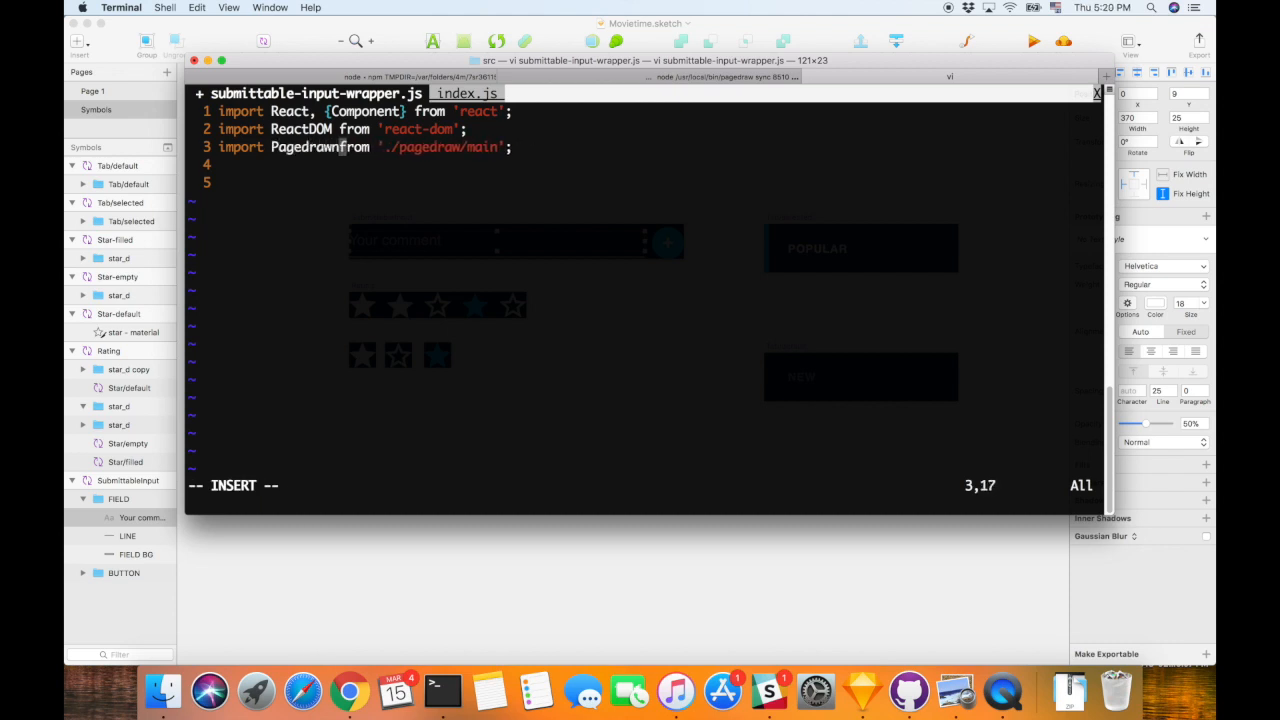
type("put")
- Point the PagedrawnSubmittableInput import to './pagedraw/submittableinput' and save the file
key("End")
key("Left")
key("Left")
key("BackSpace")
key("BackSpace")
key("BackSpace")
key("BackSpace")
type("submittableInput")
key("Escape")
type(":w")
key("Return")
- Copy the App class from index.js into submittable-input-wrapper.js below the imports, remove the extra blank line and save
key("g")
key("t")
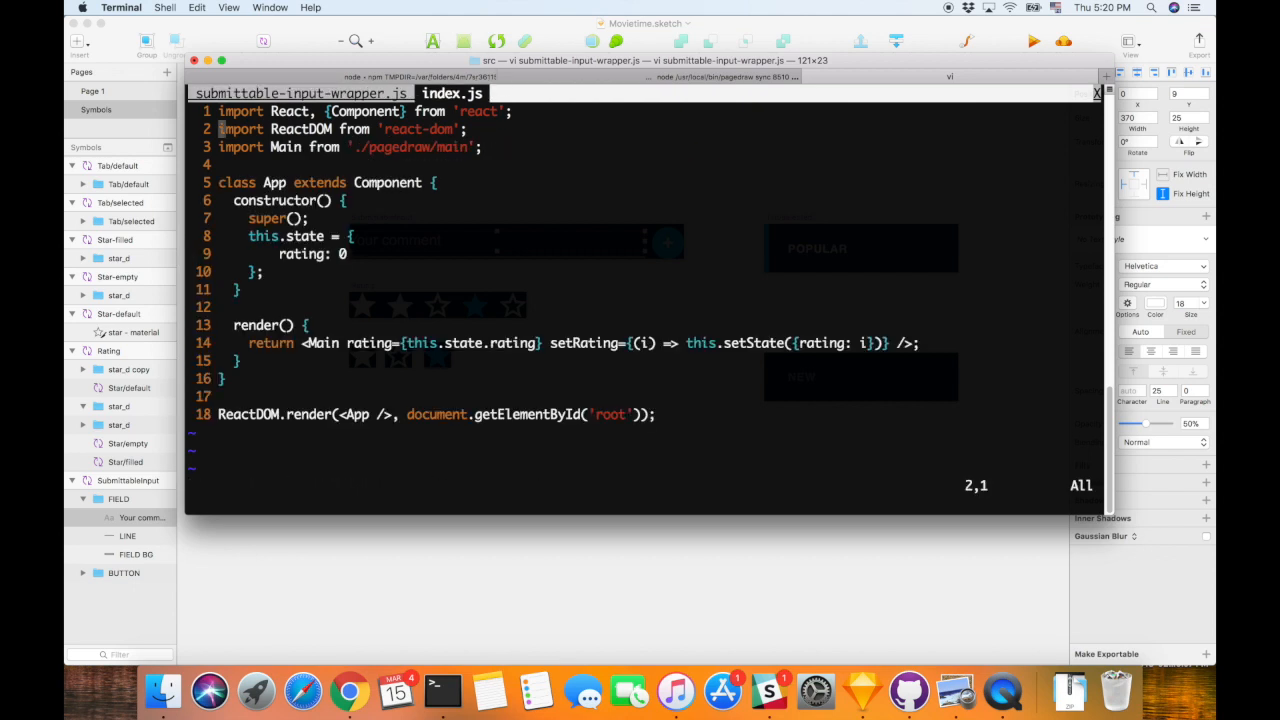
key("shift+v")
key("j")
key("j")
key("j")
key("j")
key("j")
key("j")
key("j")
key("j")
key("j")
key("j")
key("j")
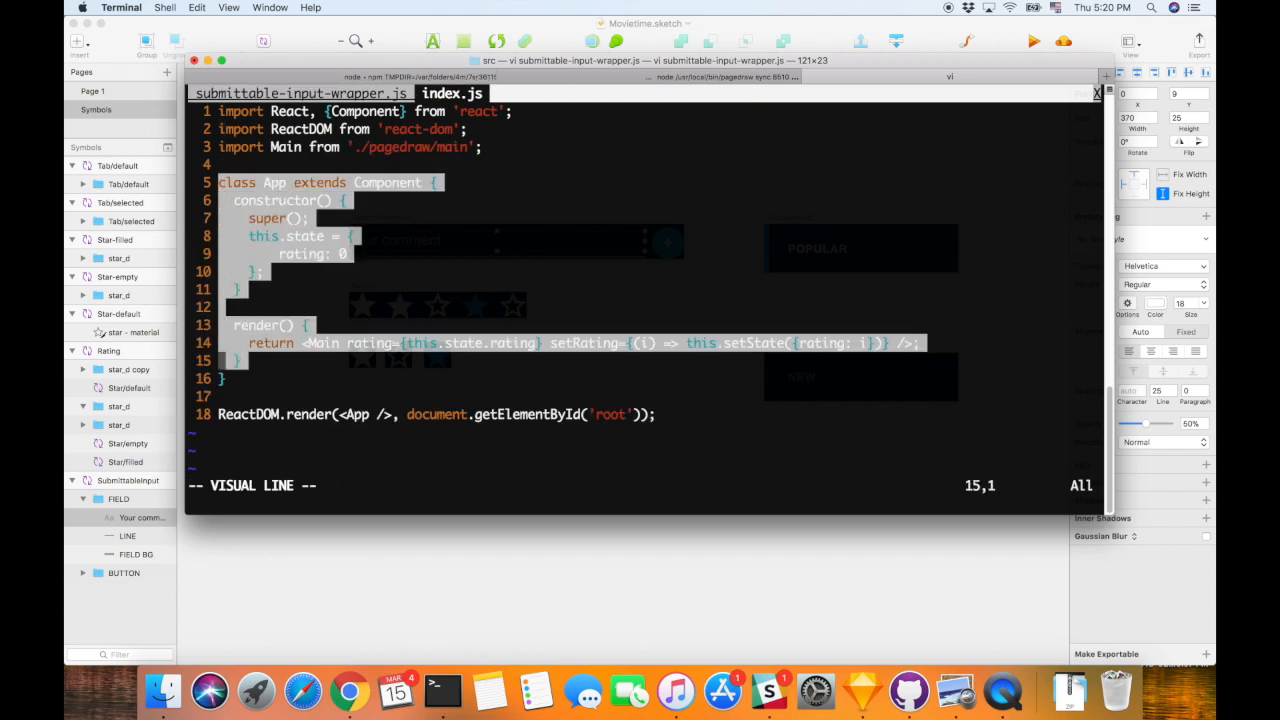
key("y")
key("g")
key("t")
key("j")
key("p")
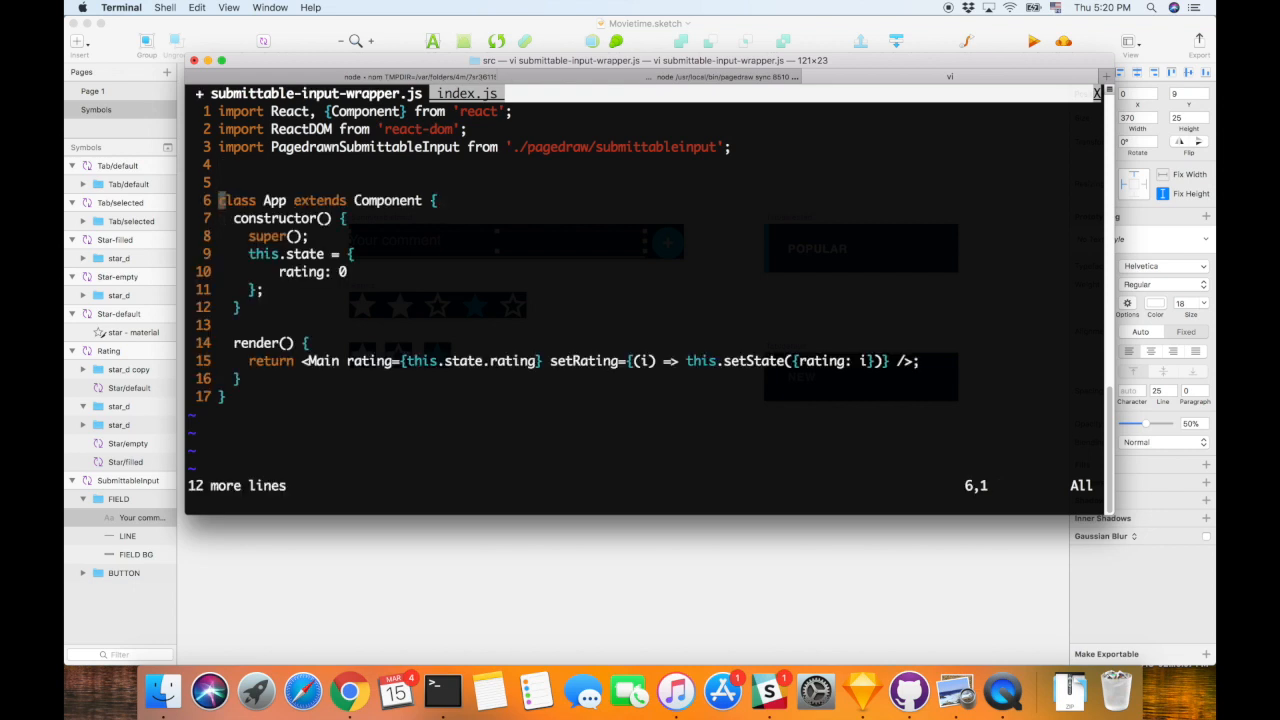
key("k")
key("d")
key("d")
type(":w")
key("Return")
- Rename the rating key in the constructor's state to value and save the file
key("l")
key("l")
key("j")
key("l")
key("l")
key("l")
key("l")
type("cwvalue")
key("Escape")
type(":w")
key("Return")
- Set the initial state of value to 'hello' and save the file
key("l")
key("l")
key("l")
type("cw'hell")
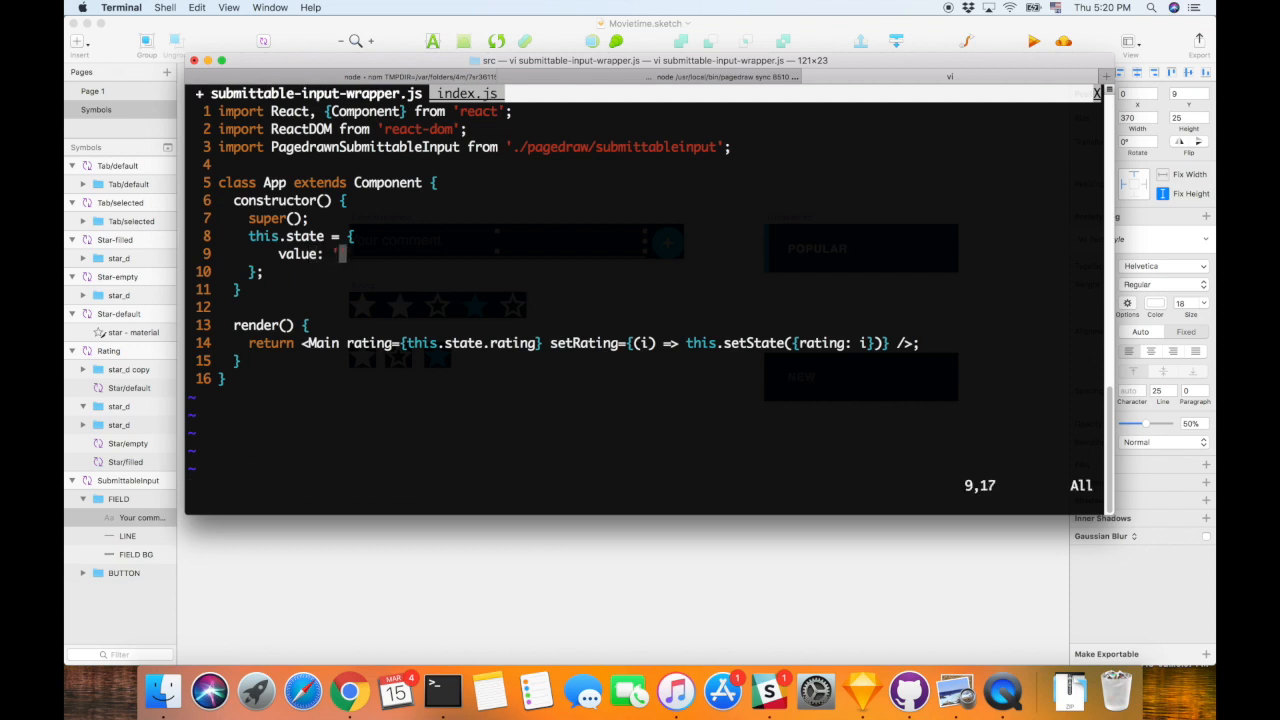
type("o")
key("Escape")
type(":w")
key("Return")
- Replace the render method's return line with a self-closing PagedrawnSubmitabbleInput element that has a value attribute
key("j")
key("j")
key("j")
key("j")
key("j")
key("j")
key("ctrl+c")
key("k")
key("c")
key("c")
type("return Pa")
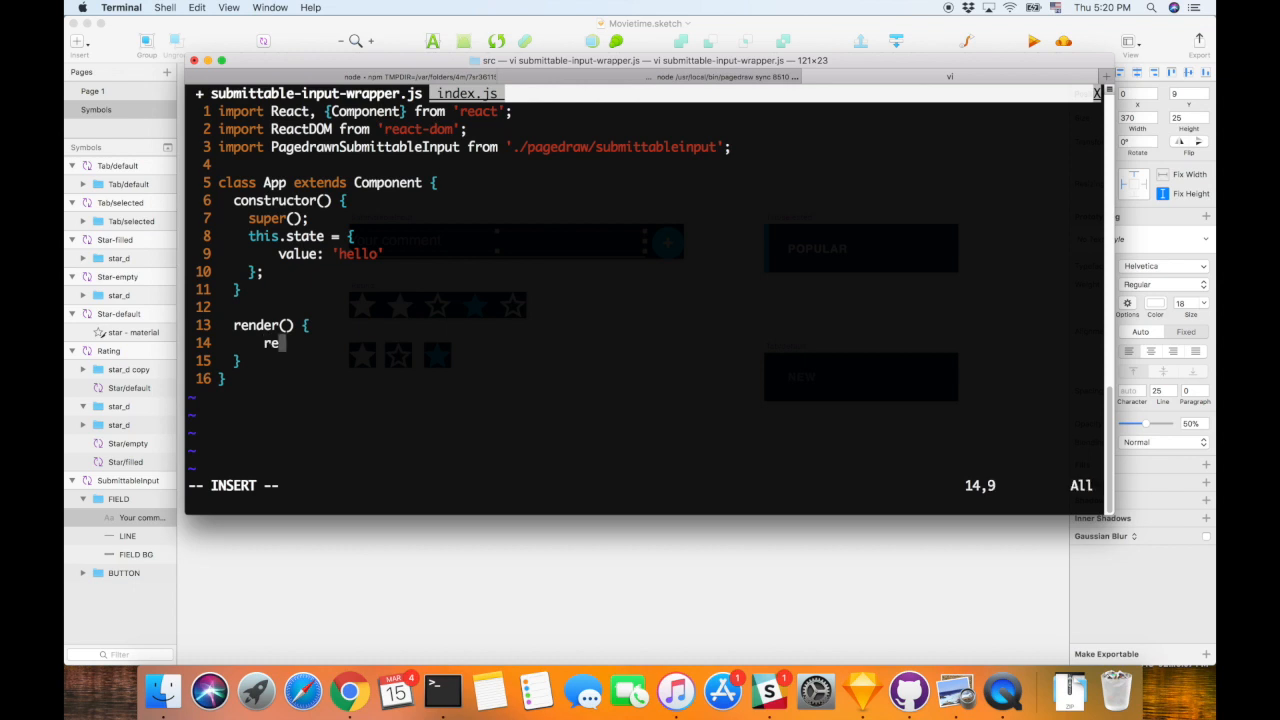
key("BackSpace")
key("BackSpace")
type("<Page")
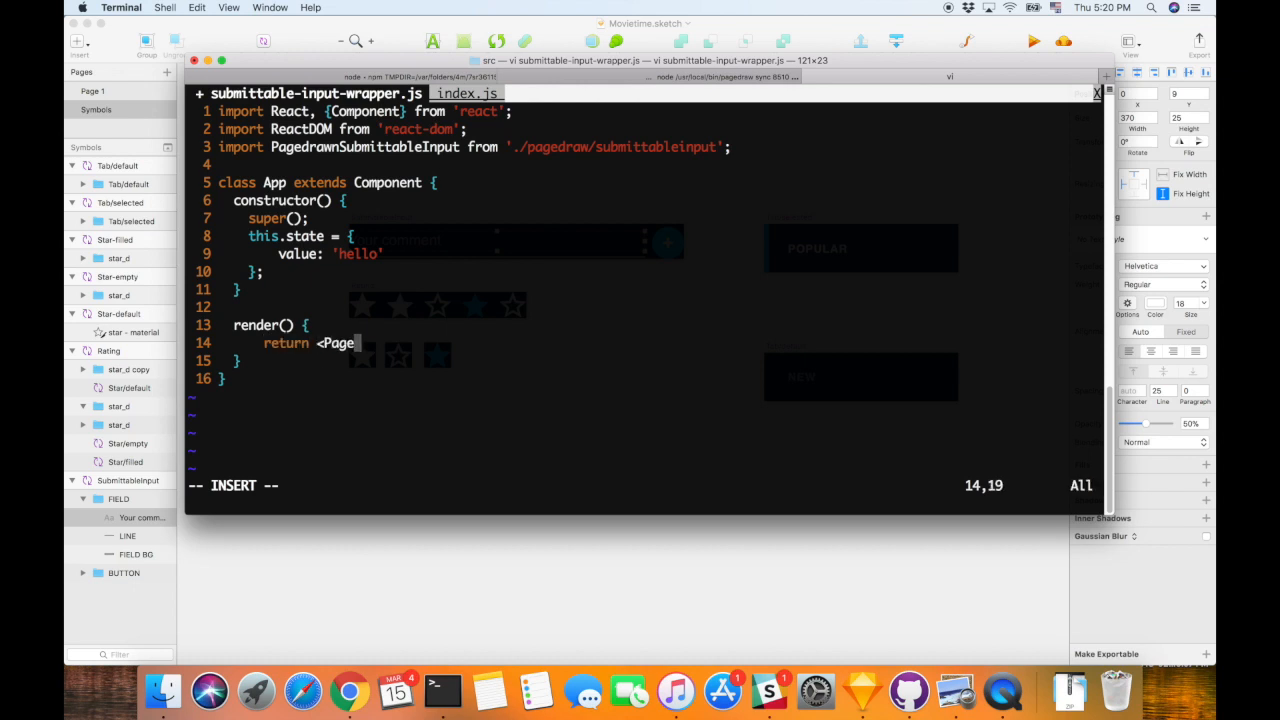
type("drawnSubmitabble")
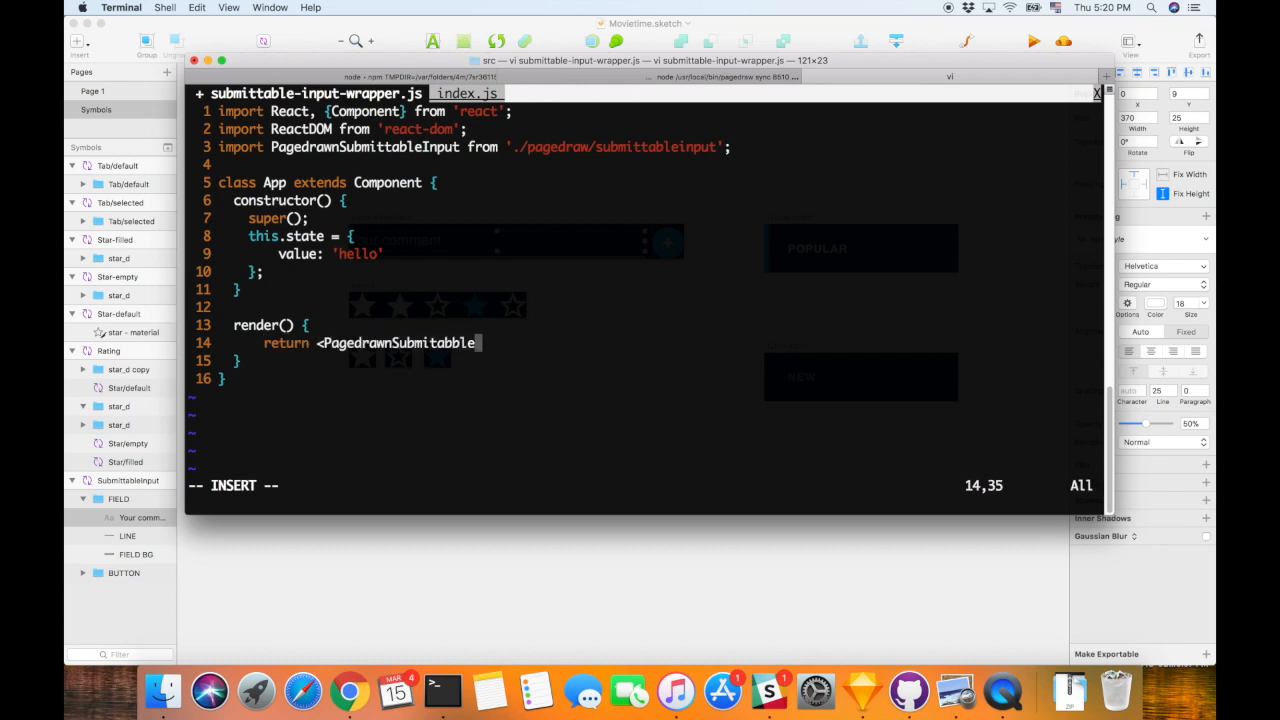
type("Input value= />")
key("Escape")
type("h:w")
key("Return")
- Pass value={this.state.value} to the returned input element and save the file
type("ivalue= {this.state.value")
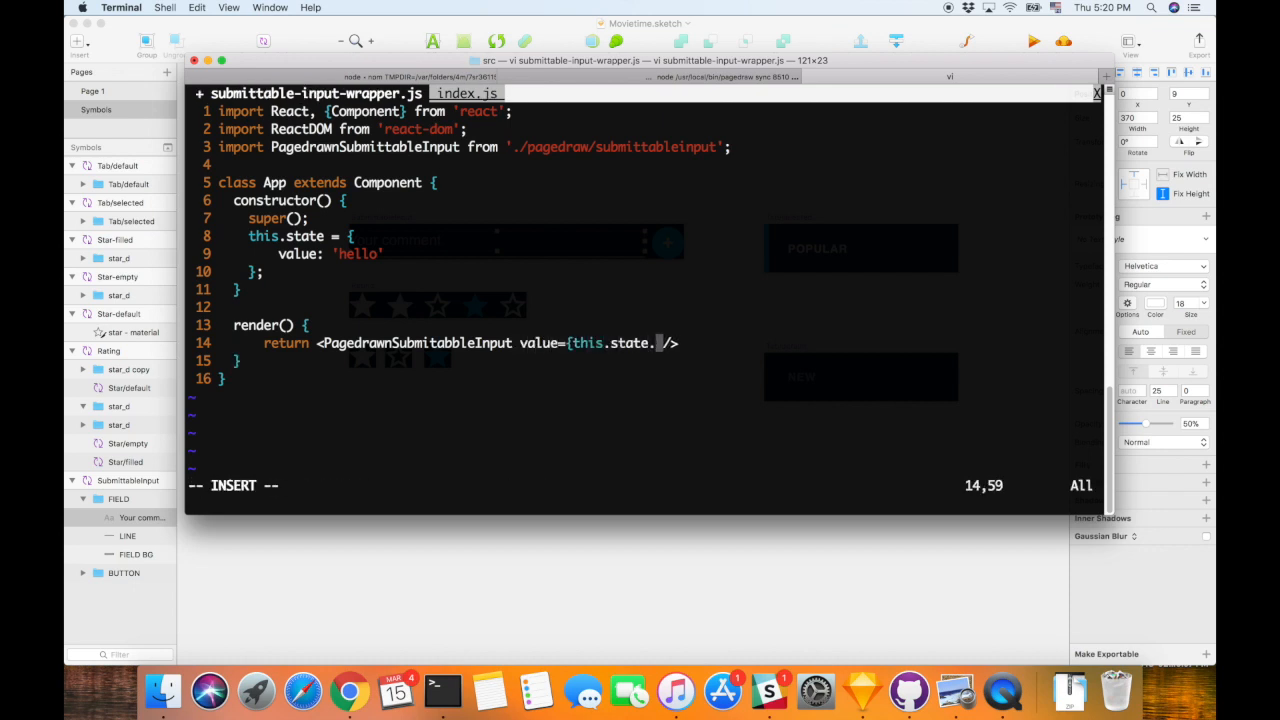
type("}")
key("Escape")
type(":w")
key("Return")
type("l:w")
key("Return")
- Switch to Chrome and try the comment field in the React App at localhost:3000
key("ctrl+Right")
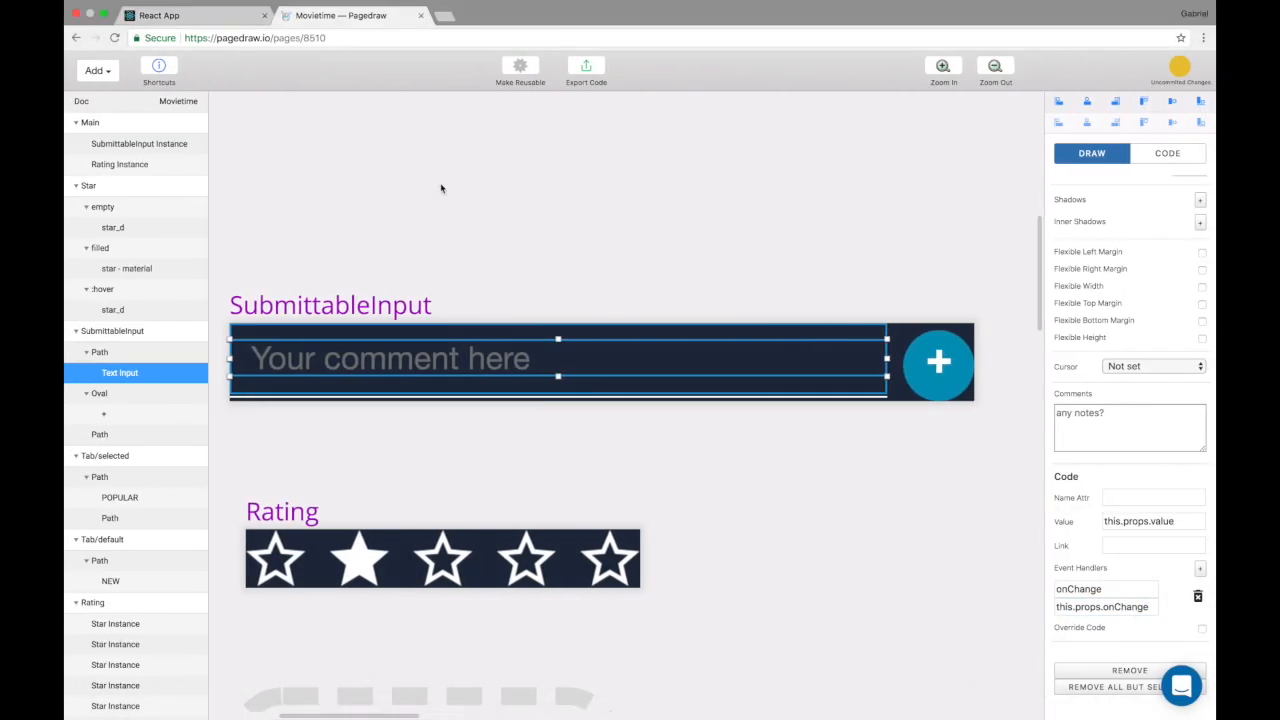
scroll(380, 305, "down", 5)
scroll(390, 289, "up", 1)
left_click(390, 289)
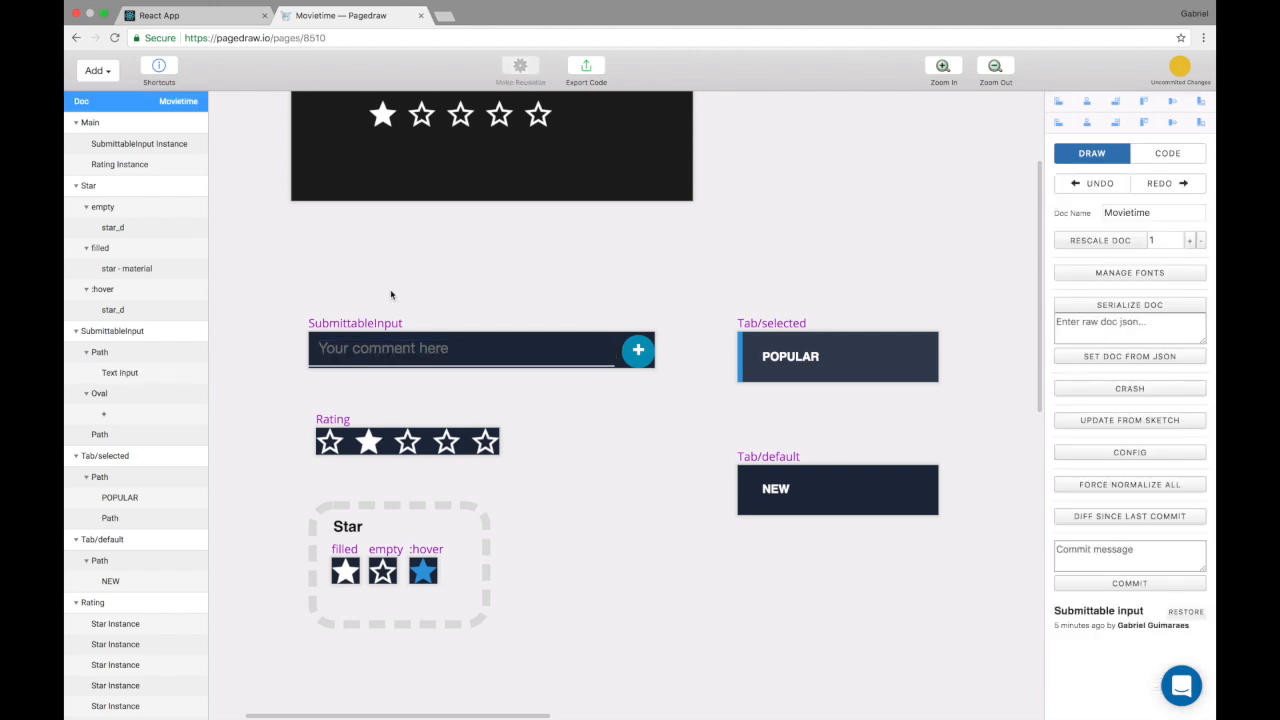
left_click(166, 29)
left_click(160, 111)
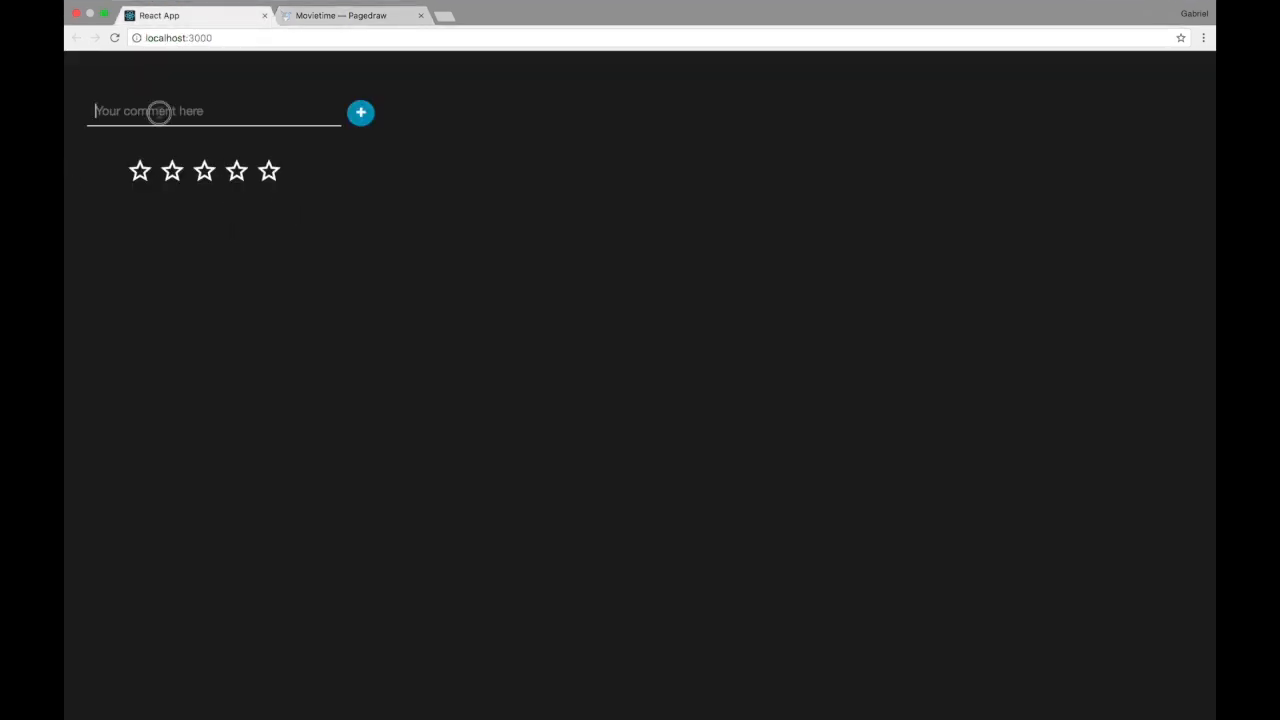
- Return to the Movietime document in Pagedraw and enable Override Code on the SubmittableInput instance in Main
left_click(329, 18)
left_click(387, 218)
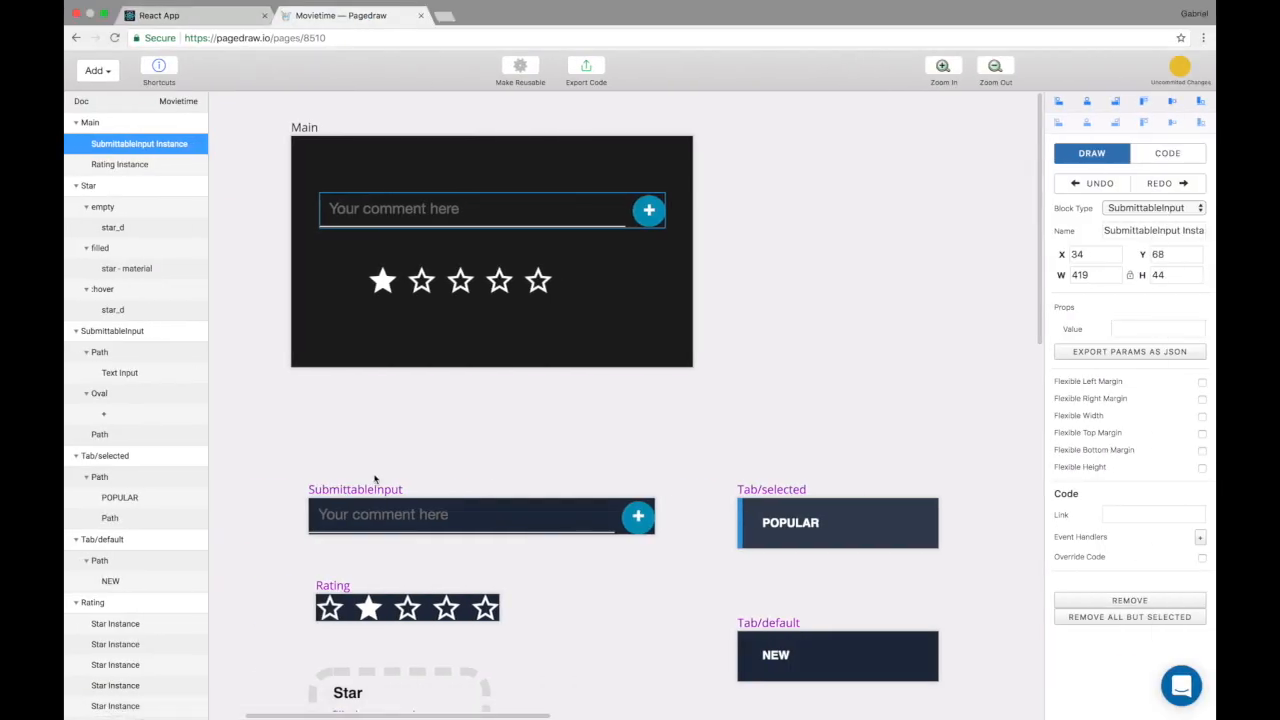
left_click_drag(303, 464, 540, 566)
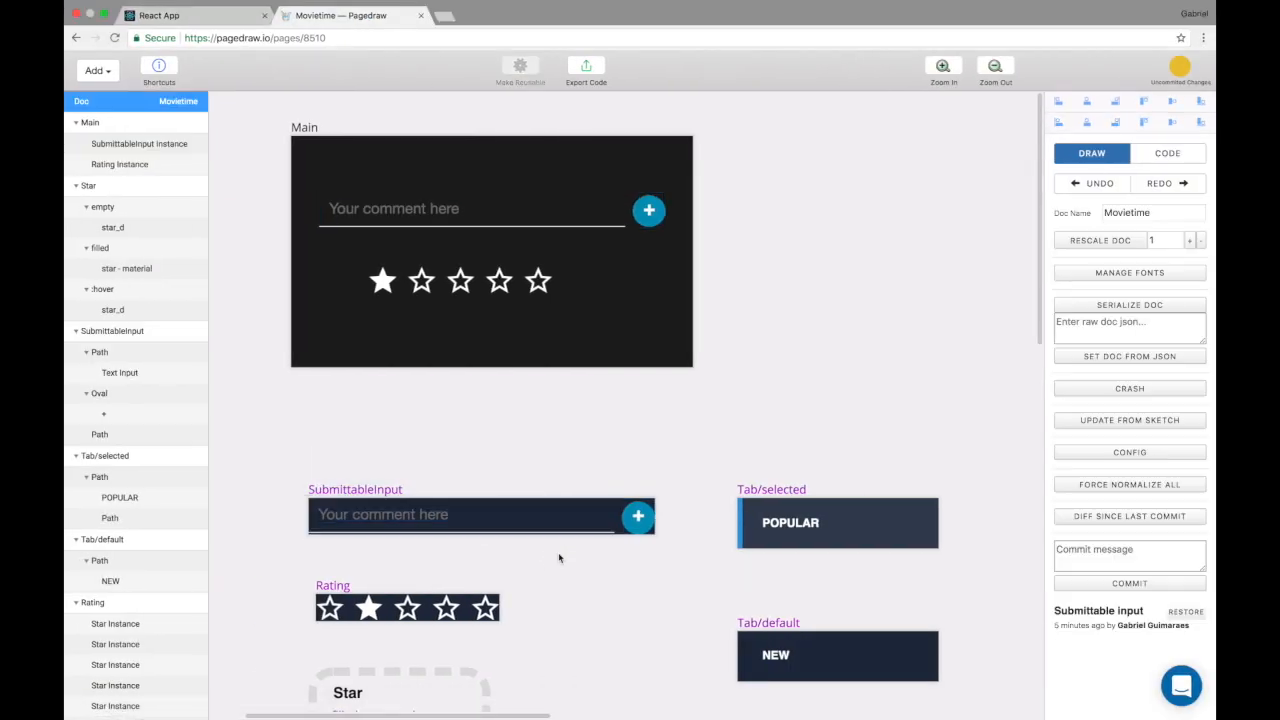
left_click(378, 207)
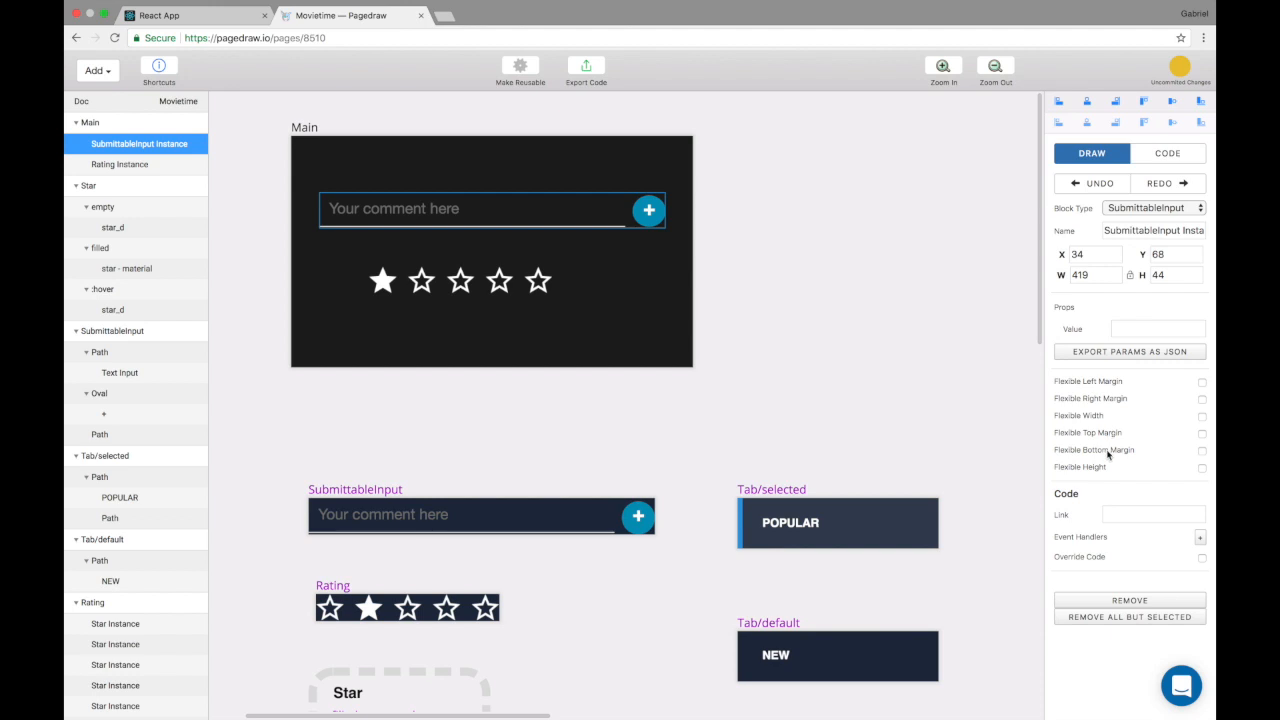
left_click(1202, 559)
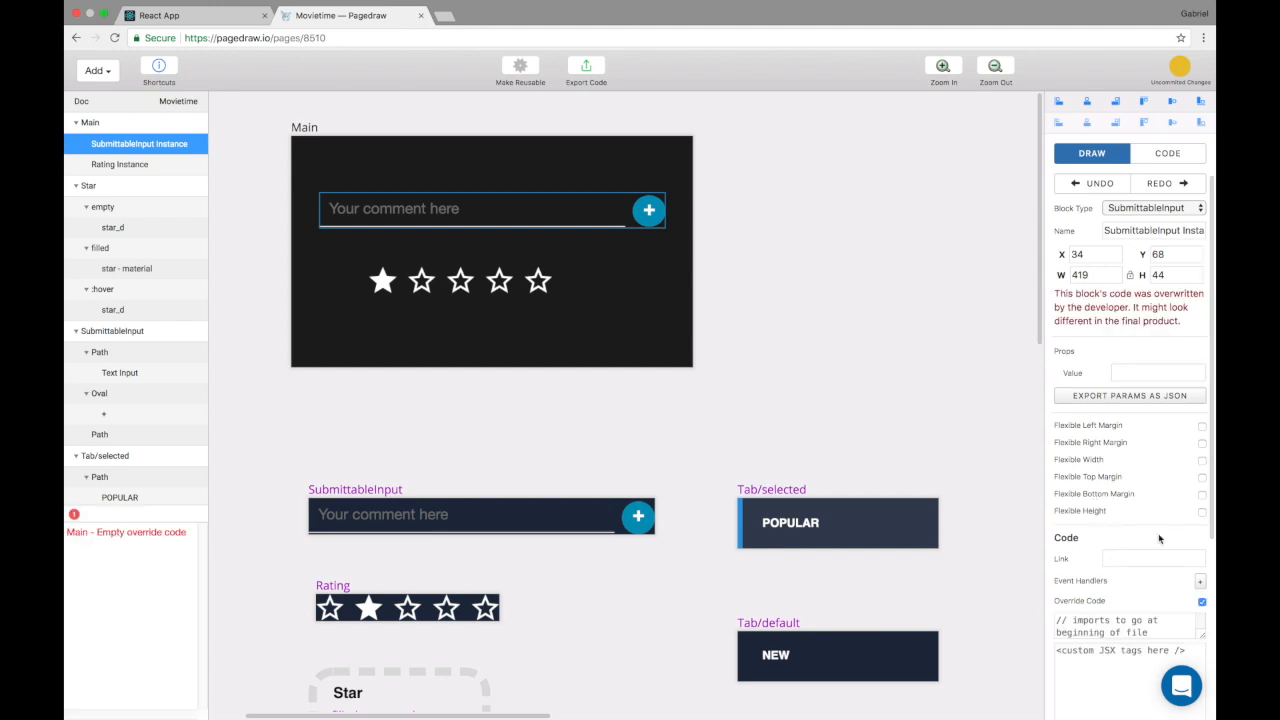
scroll(1137, 503, "down", 3)
- Nudge the SubmittableInput instance slightly to the right in Main and set its override JSX to <SubmittableInputWrapper />
left_click_drag(436, 218, 443, 217)
left_click(1103, 508)
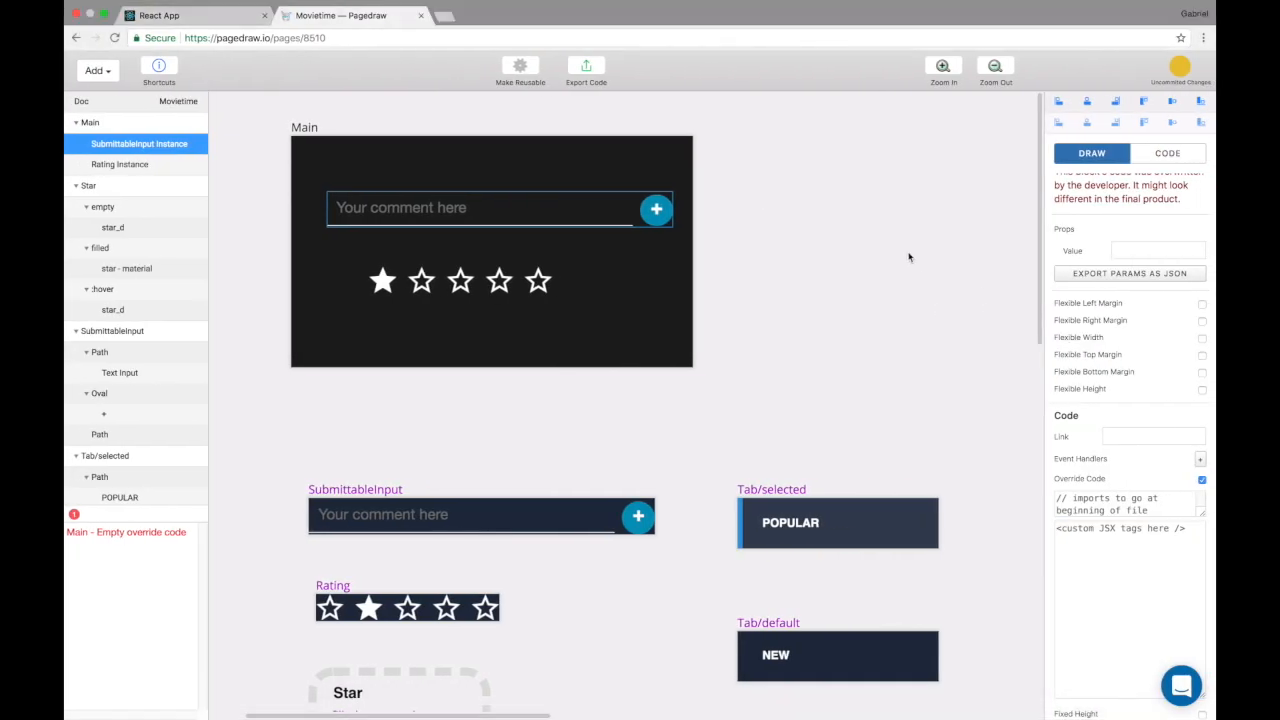
type("<SubmittableInputWrapper />")
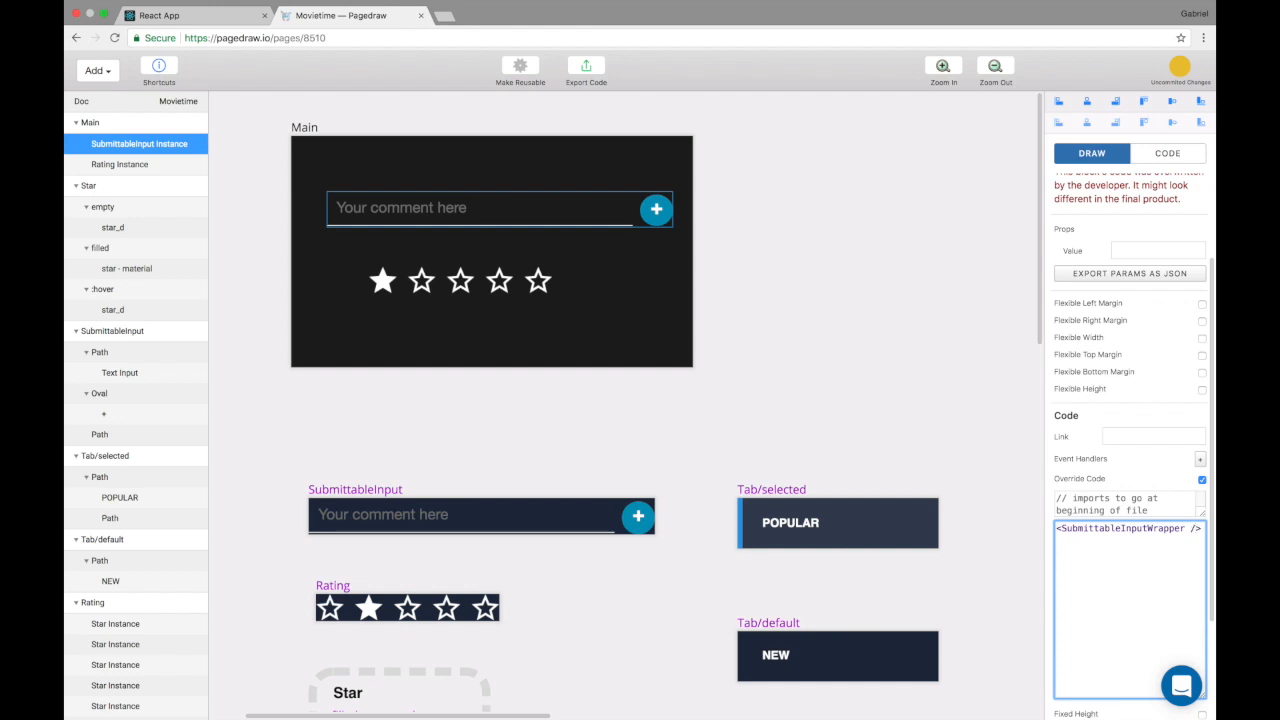
- Enter the override's import statement for SubmitabbleInputWrapper from '../submittable-input-wrapper'
left_click(1095, 504)
type("import SubmitabbleI")
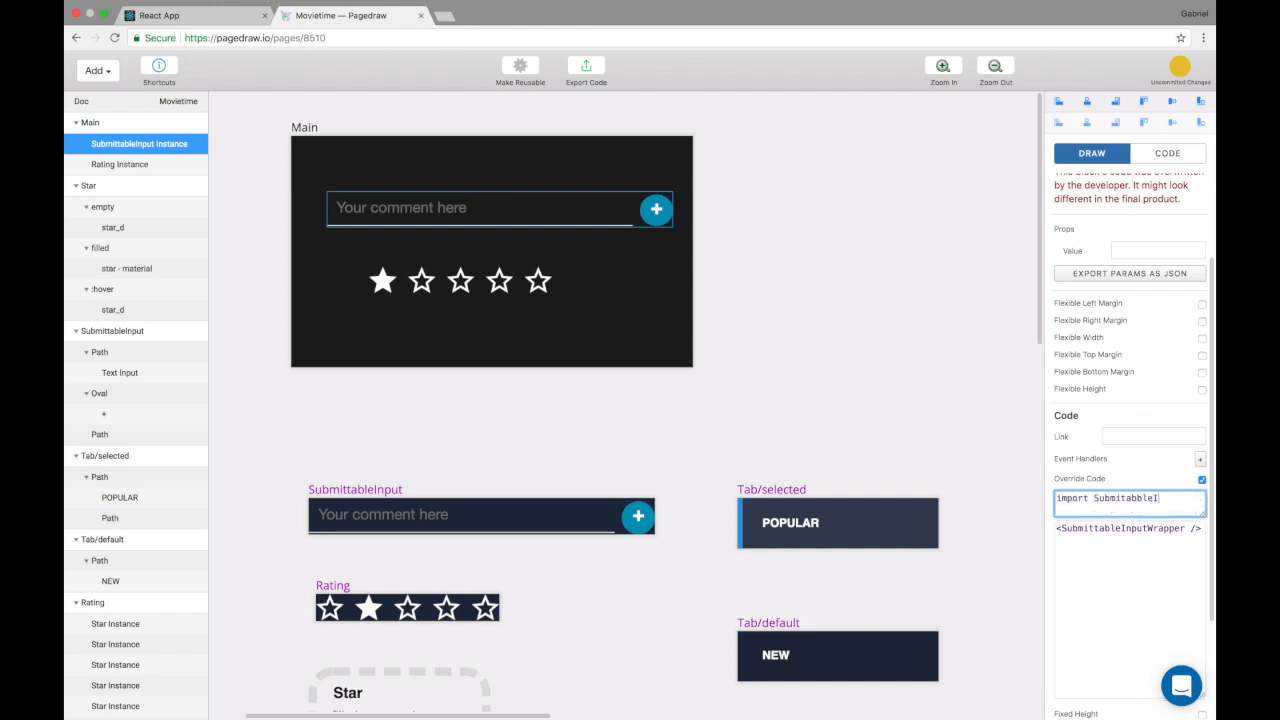
type("per from '../su")
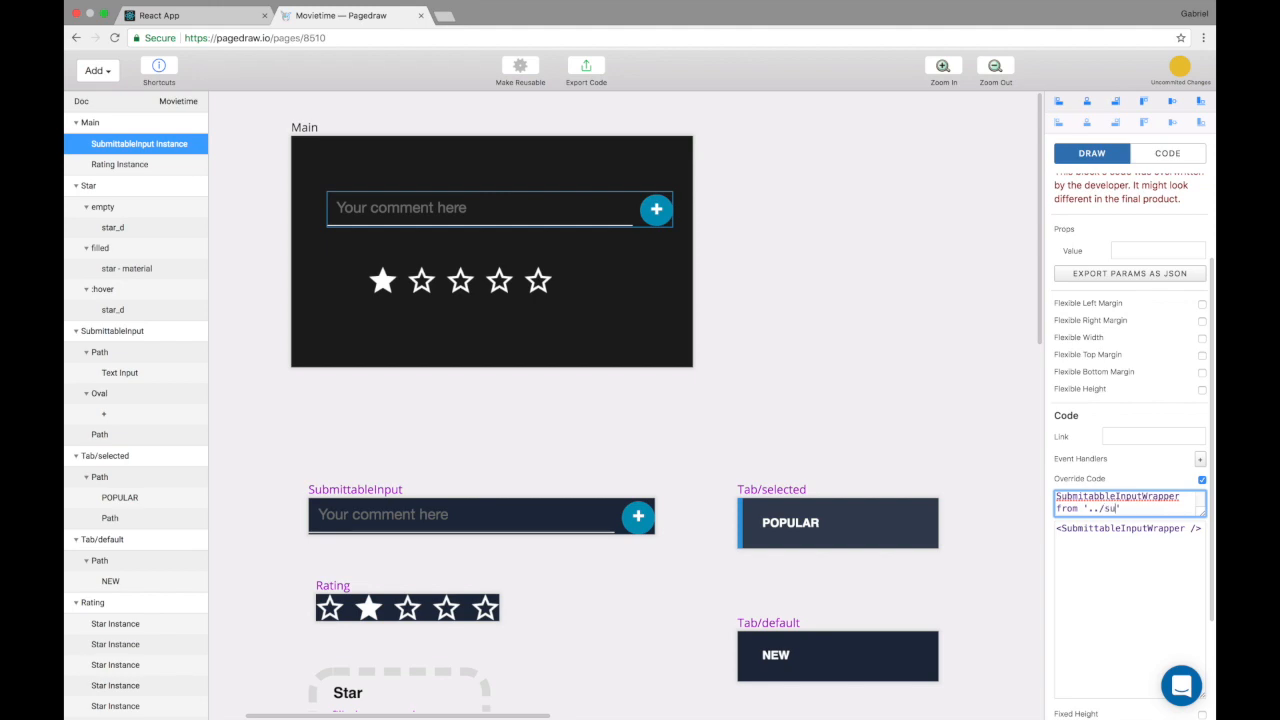
type("input-wrapper';")
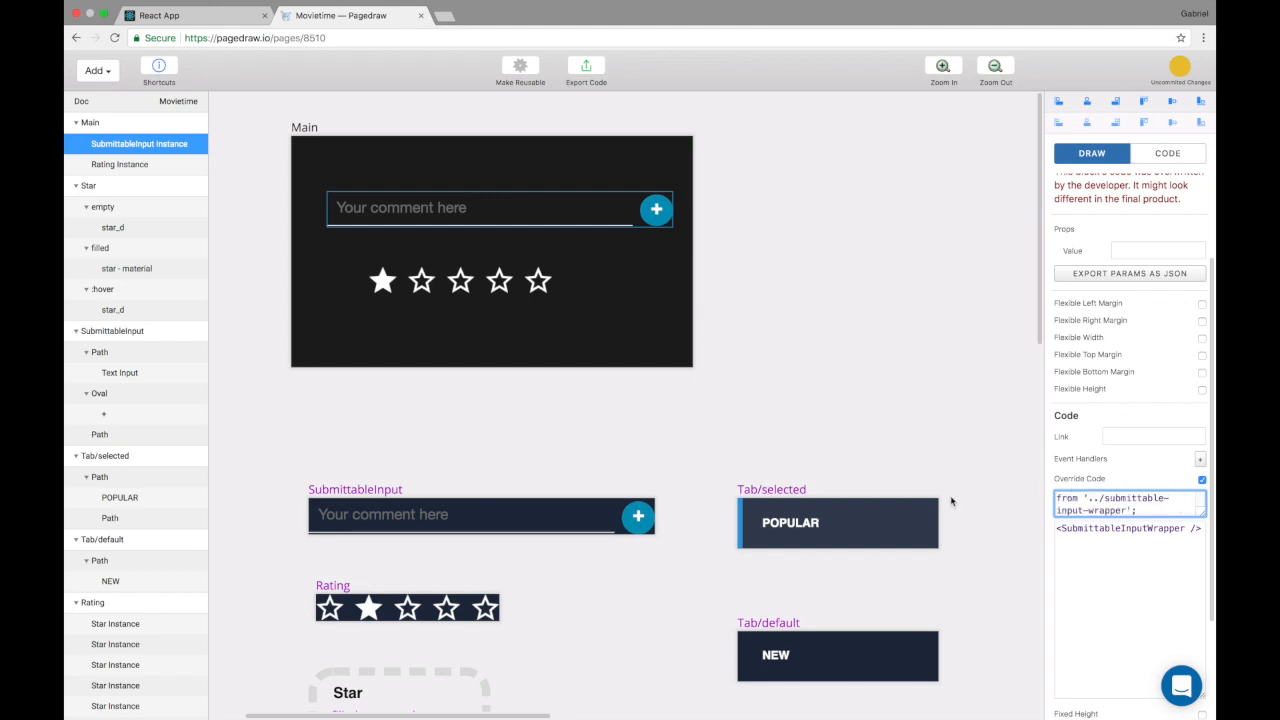
- Switch to Terminal and add two blank lines below the App class in submittable-input-wrapper.js
key("ctrl+Left")
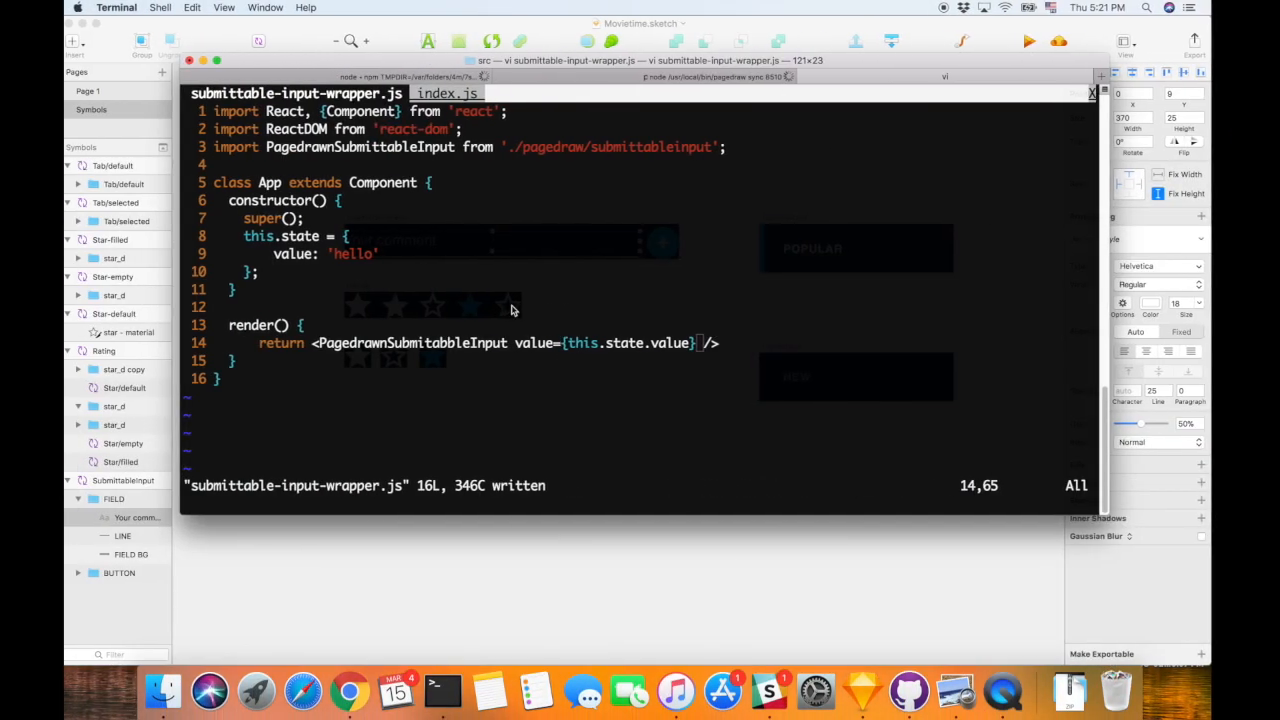
left_click(512, 308)
key("j")
key("j")
key("j")
key("j")
key("o")
key("Return")
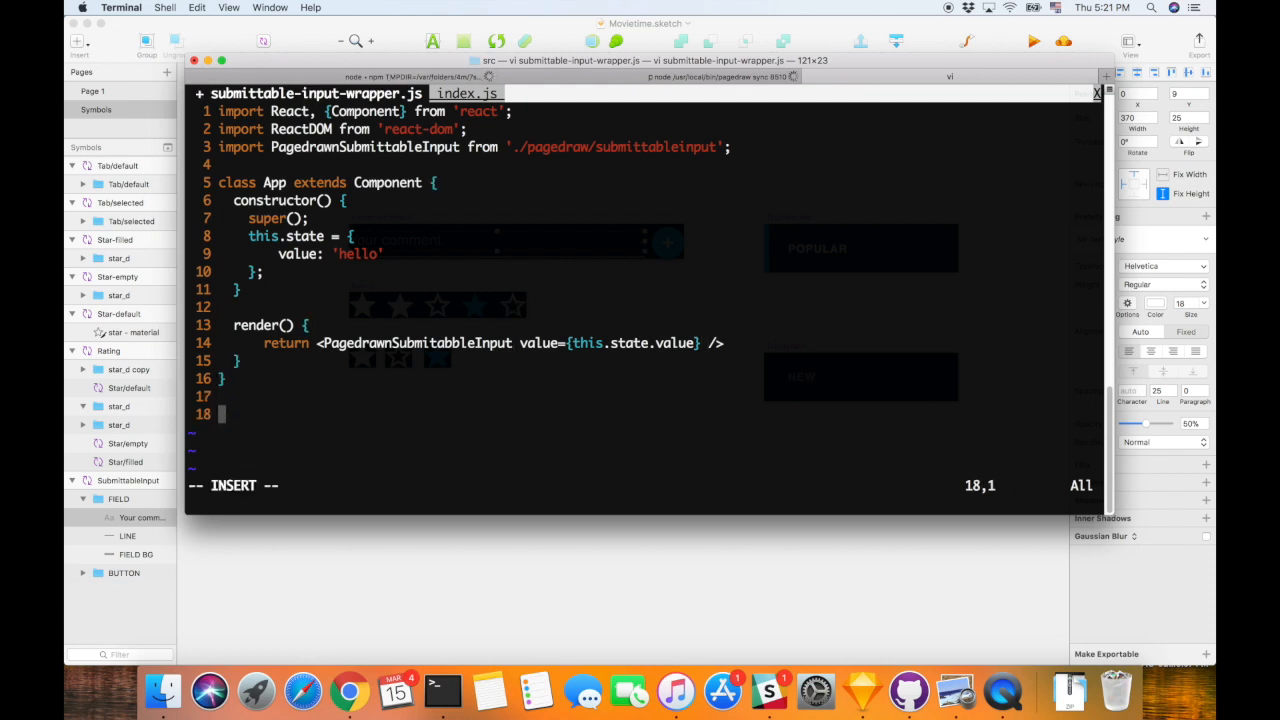
- Open reach.js in a new vi tab and examine how its component class is exported
key("Escape")
type(":tabe reach.js")
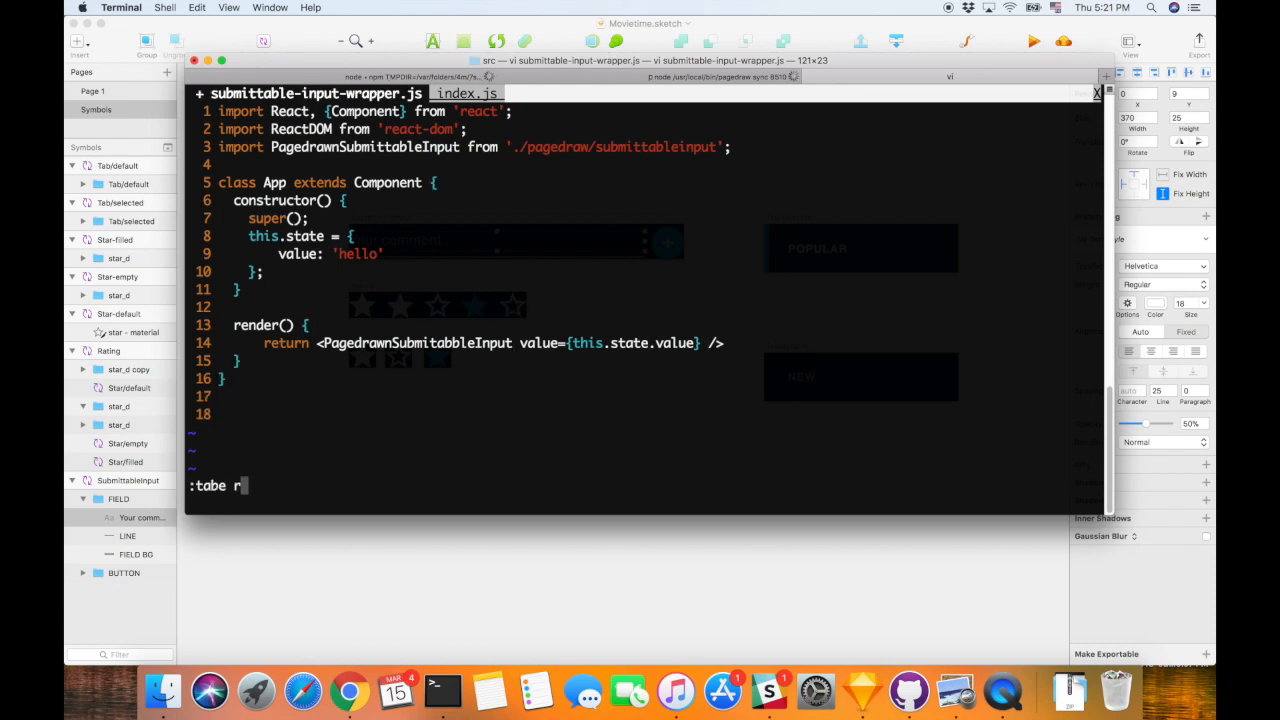
key("Return")
key("g")
key("g")
key("j")
key("j")
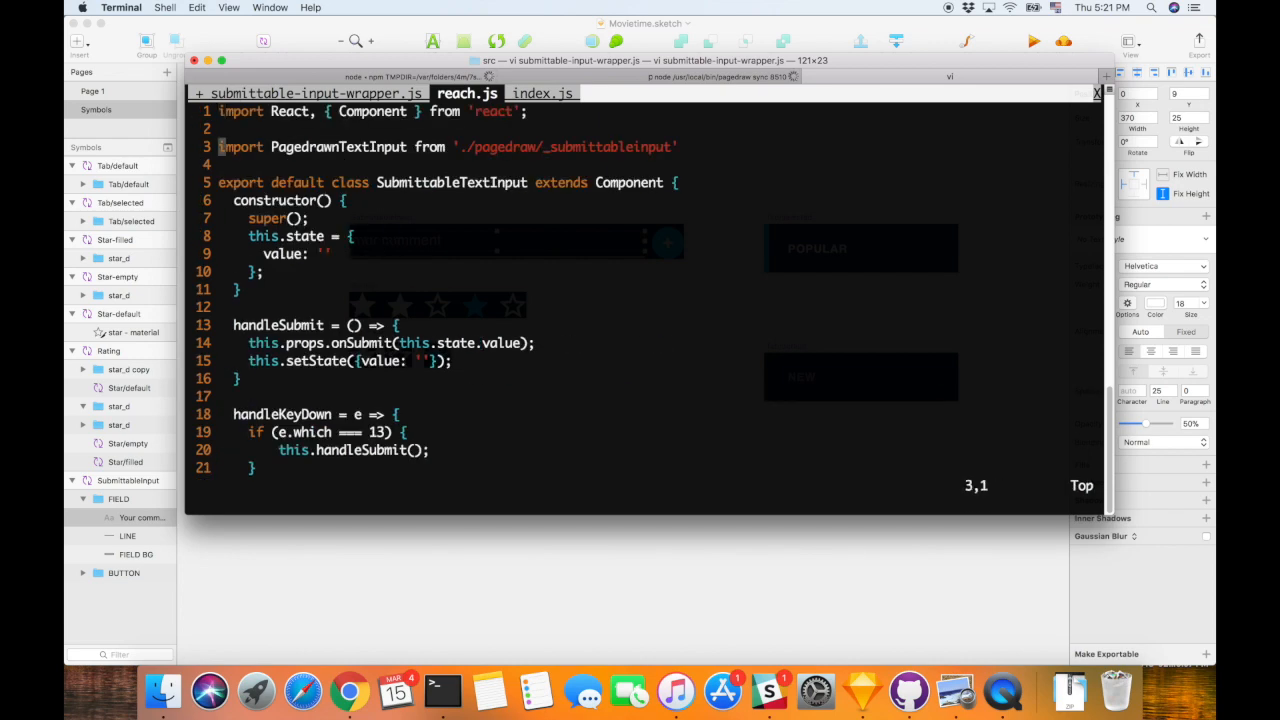
- Add export default before the App class declaration in submittable-input-wrapper.js and save the file
type("gt")
type("iexport default")
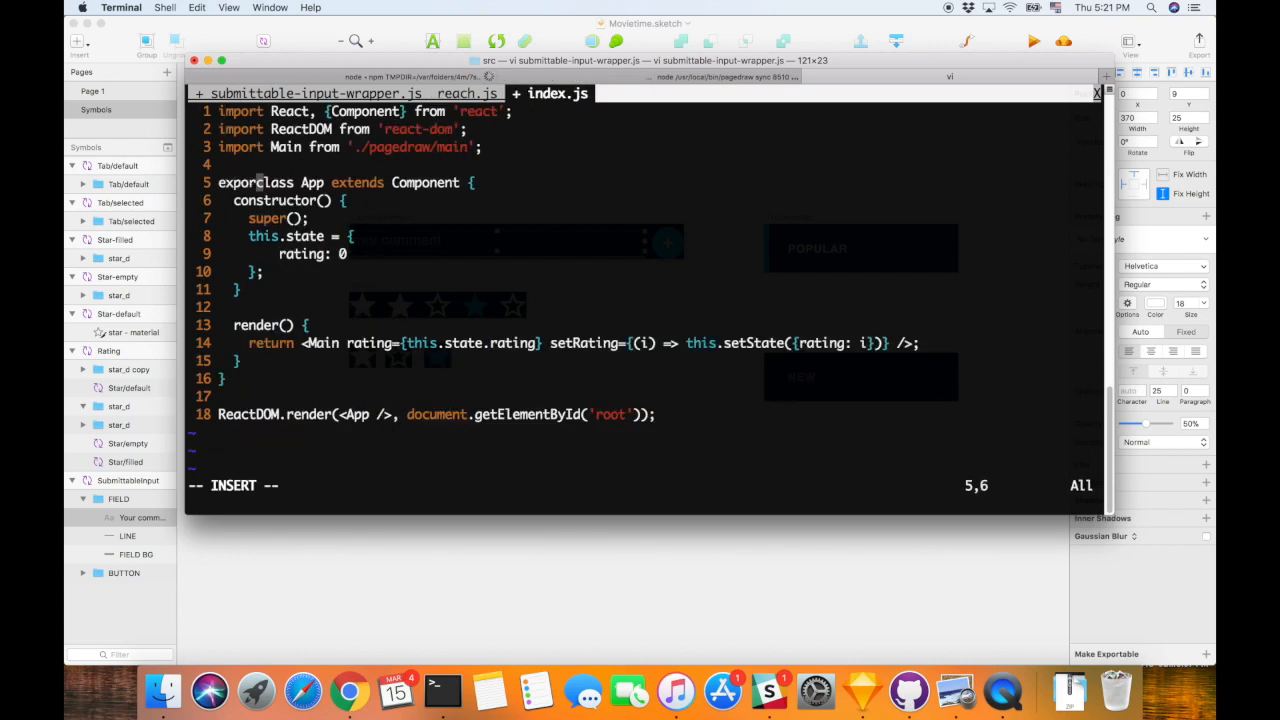
key("Escape")
type(":w")
key("Return")
- Switch to Chrome and test the comment field in the React App, comparing it with the wrapper code in Terminal
key("super+Tab")
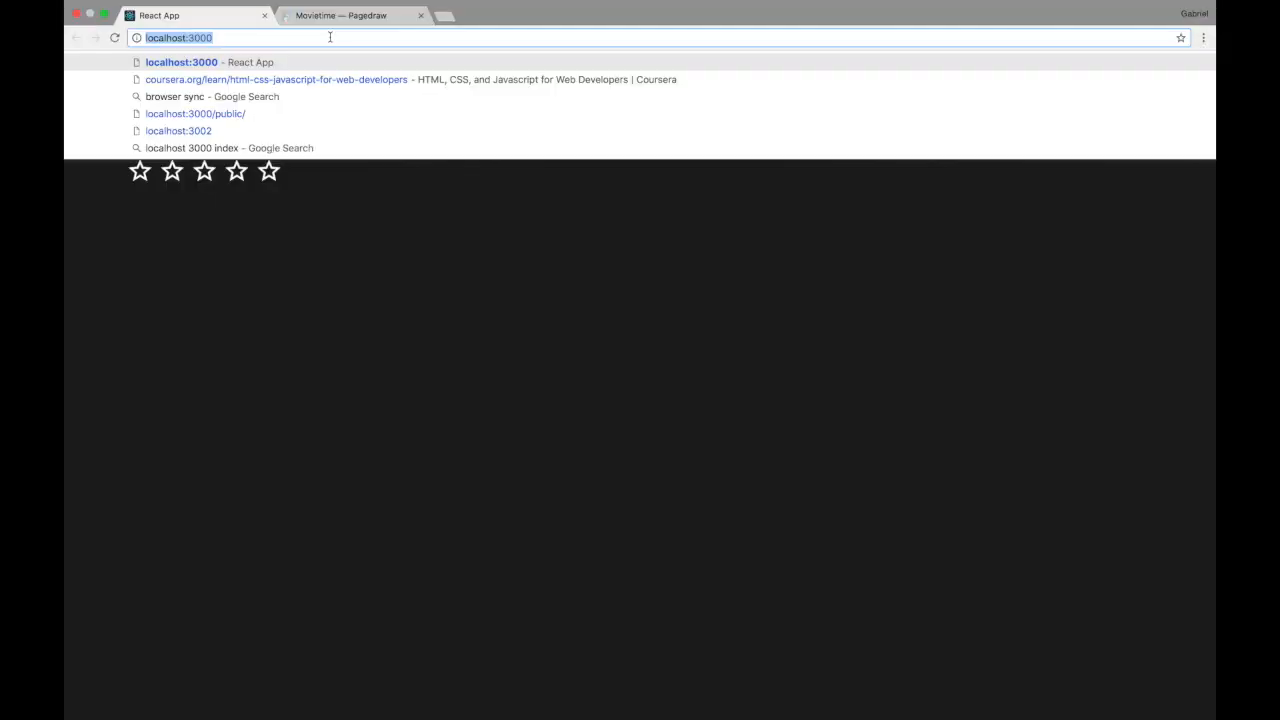
left_click(328, 248)
double_click(128, 111)
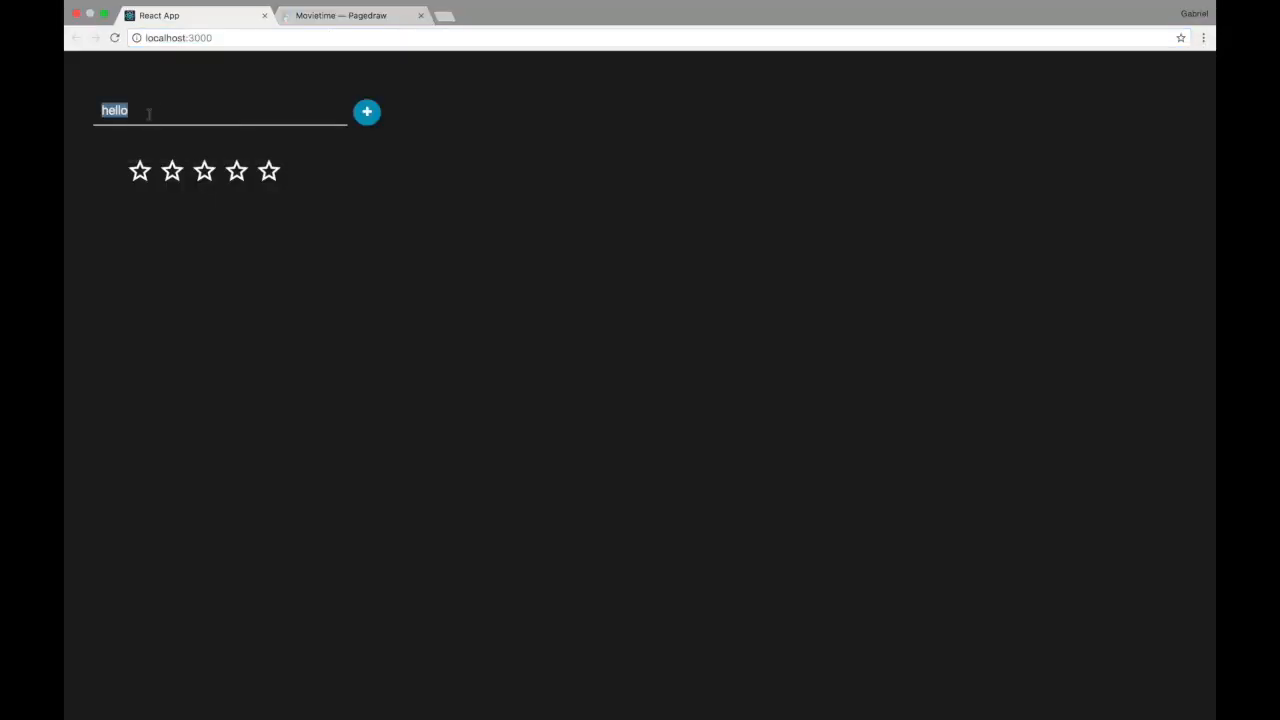
key("super+Tab")
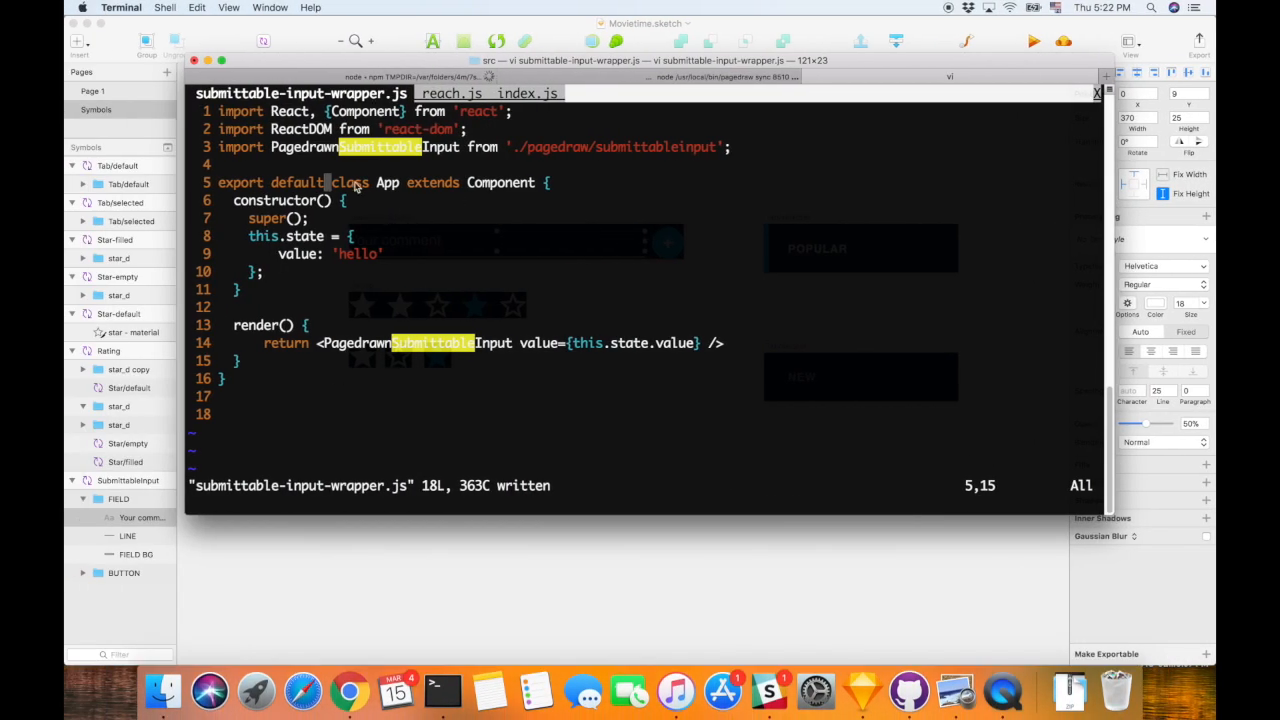
left_click(355, 345)
key("super+Tab")
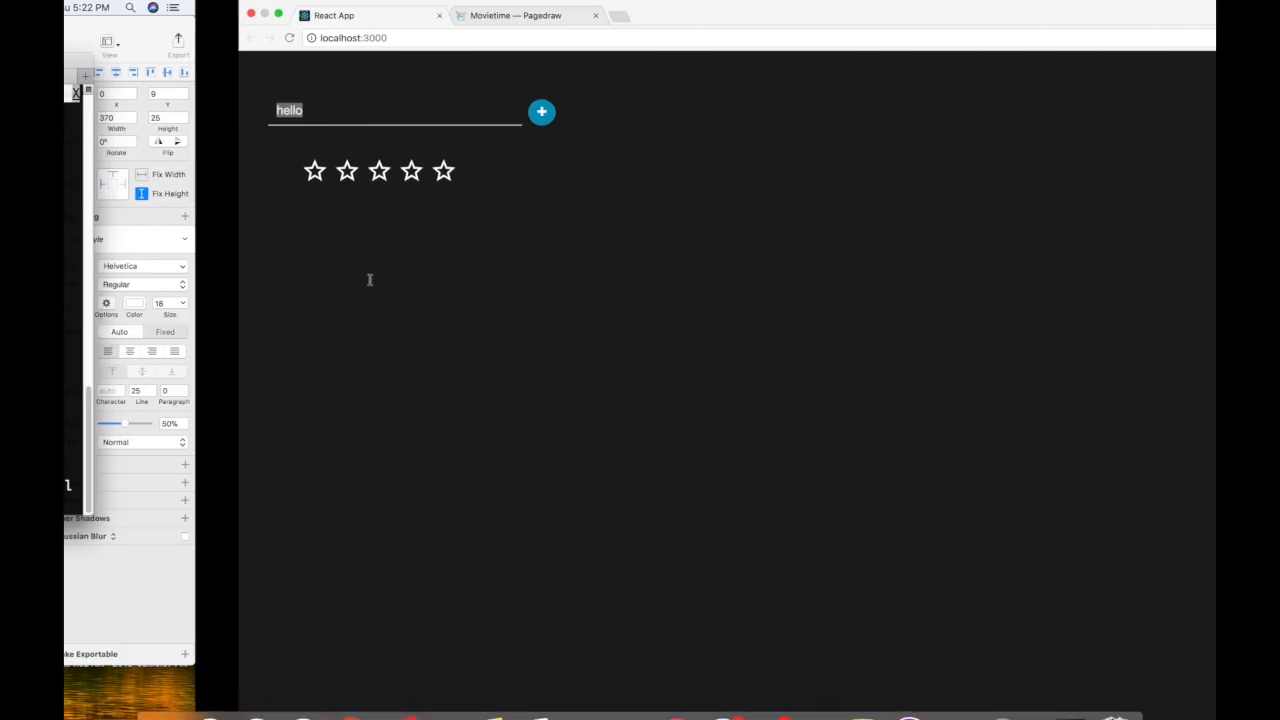
key("Right")
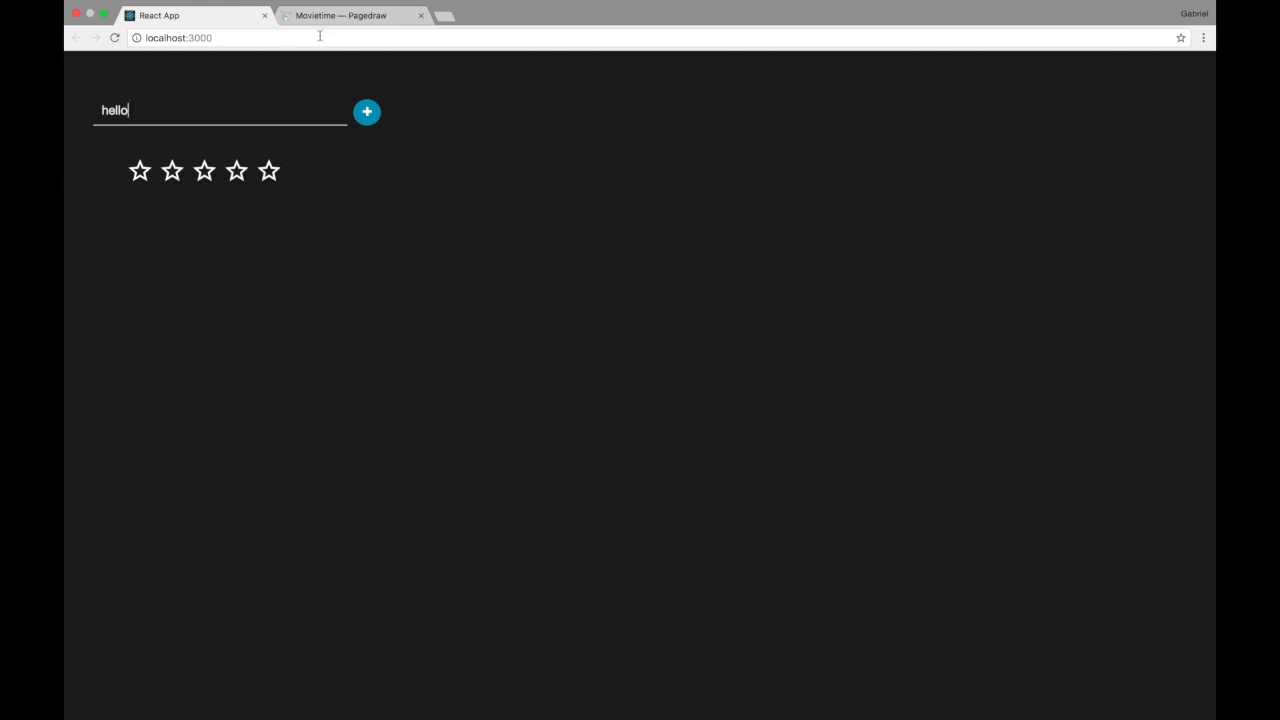
- Return to Pagedraw and delete the onChange event handler from the SubmittableInput component's text input
left_click(330, 15)
scroll(463, 453, "down", 1)
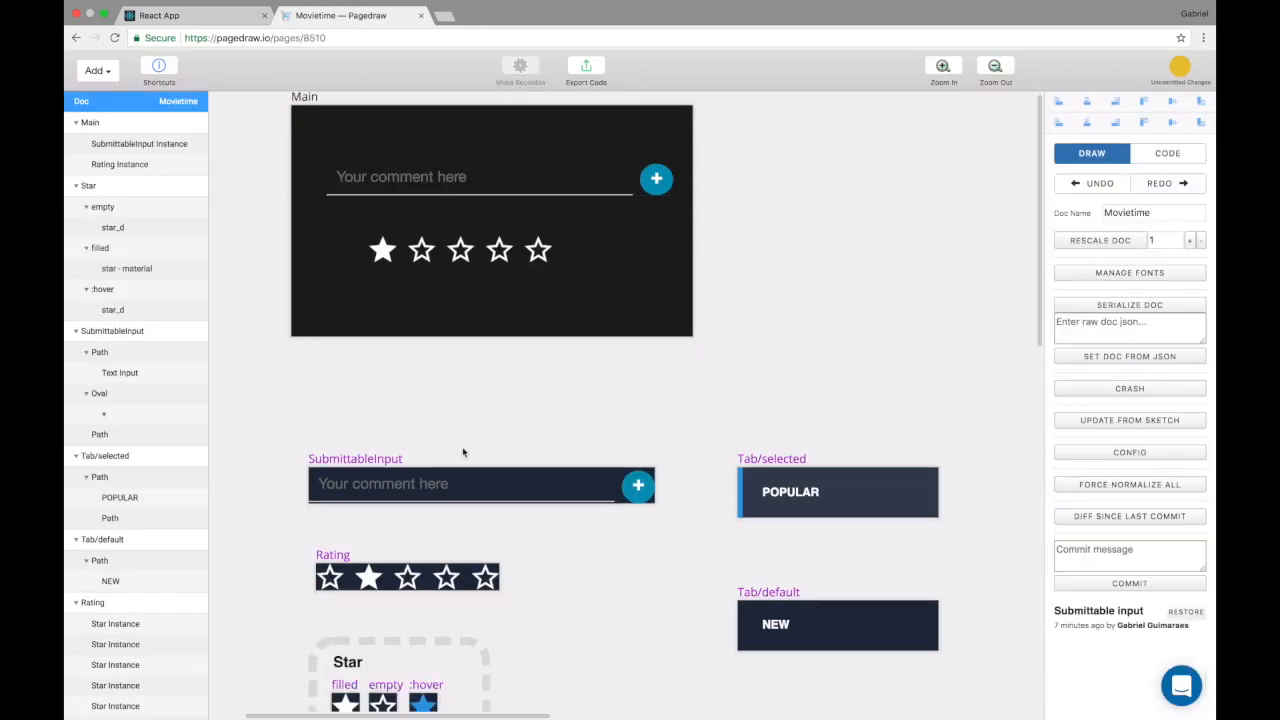
left_click(375, 484)
scroll(1125, 495, "down", 5)
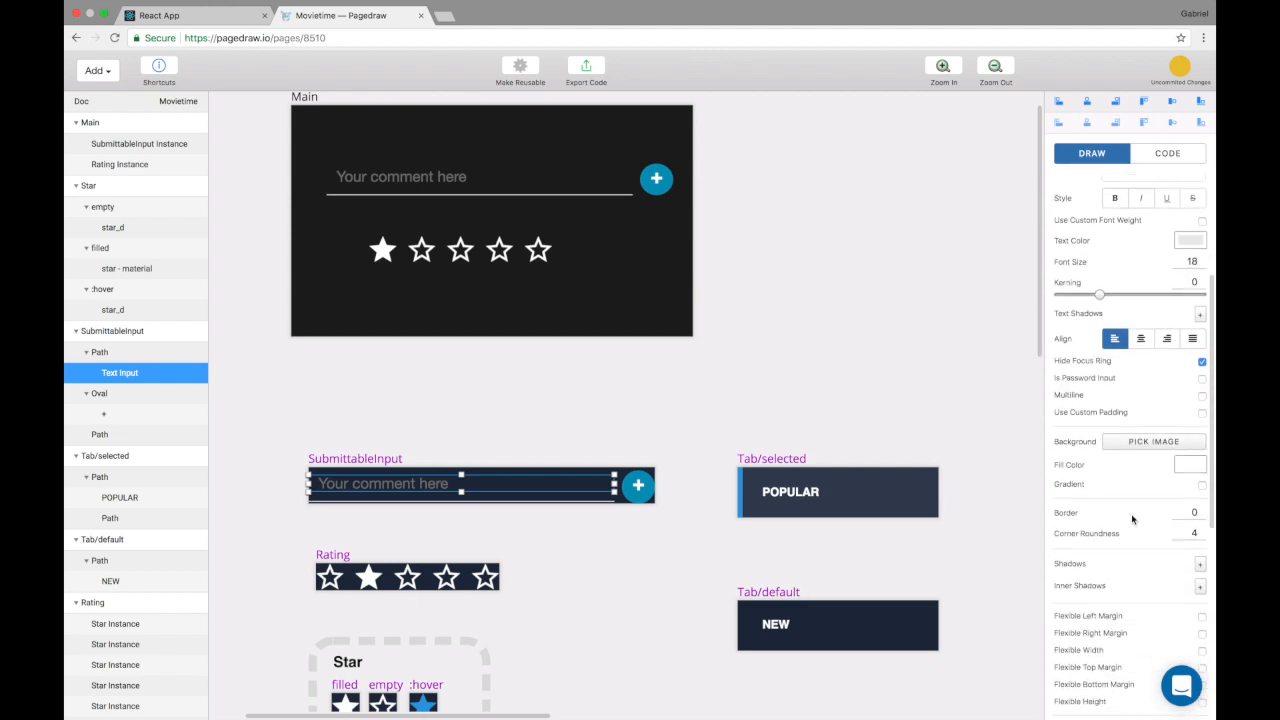
scroll(1130, 519, "down", 1)
scroll(1152, 480, "down", 8)
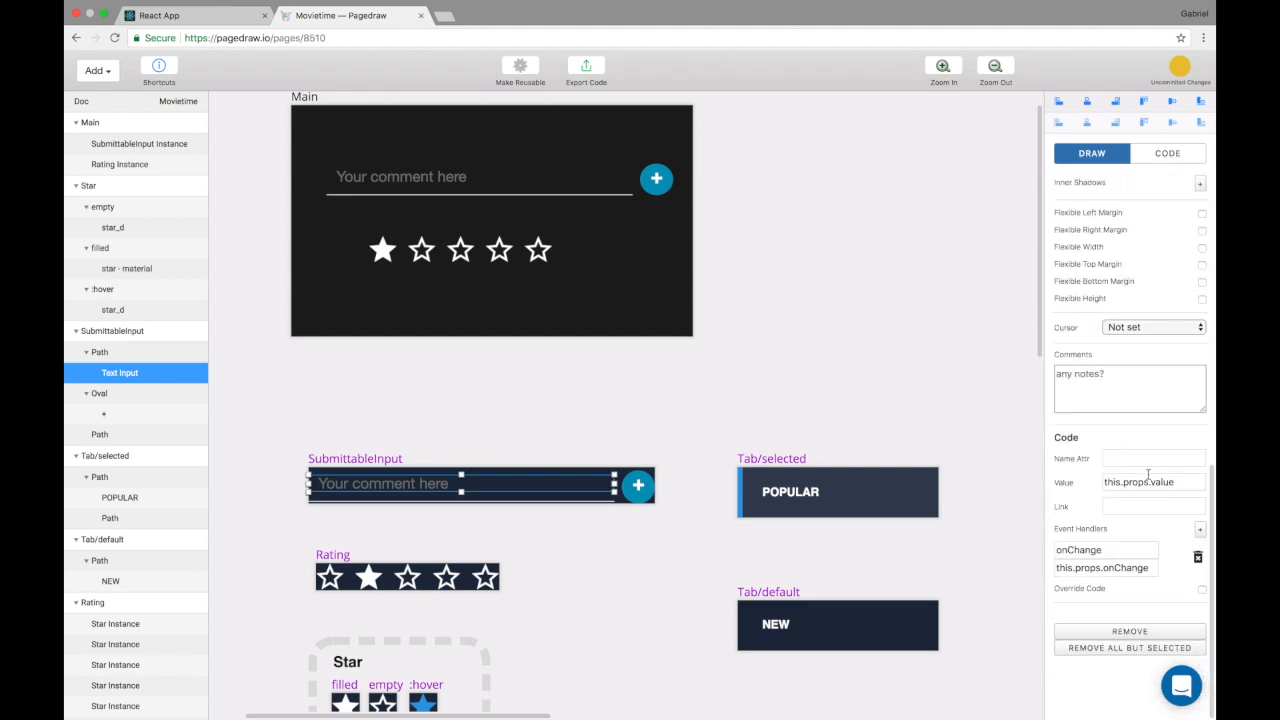
left_click(1197, 557)
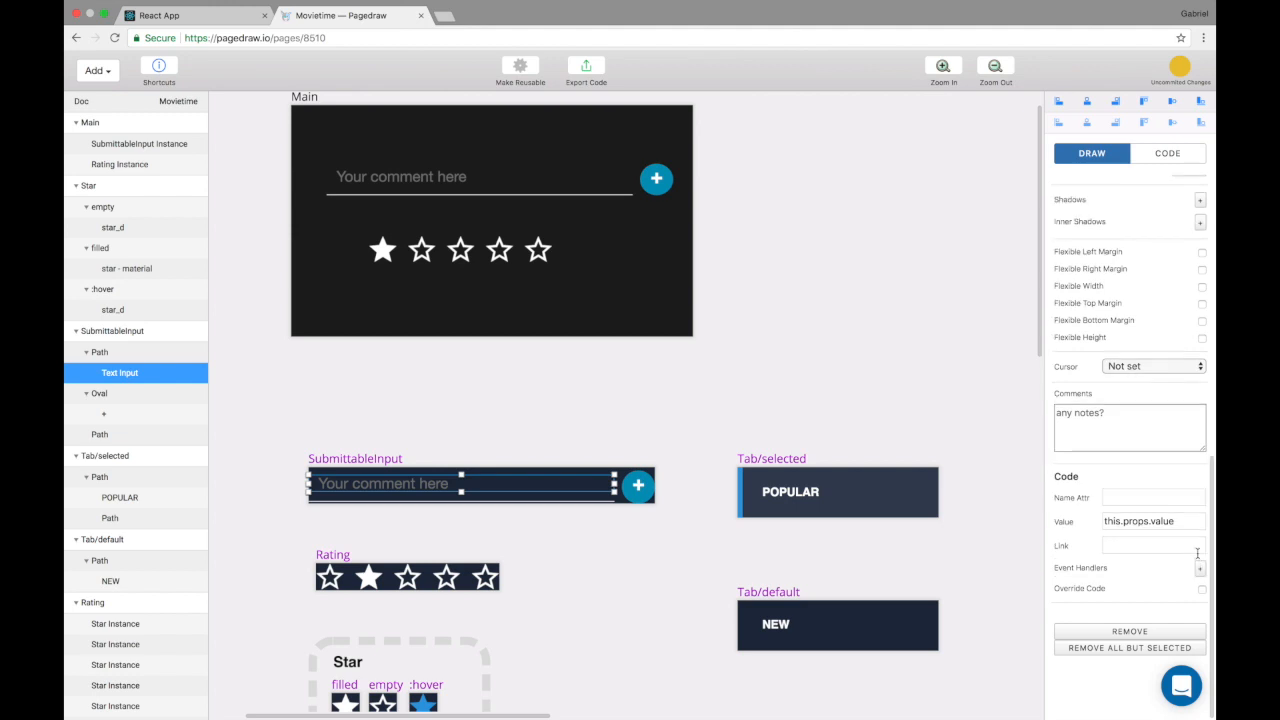
- Add an onChange event handler to the SubmittableInput text input and bind it to this.props.onChange
left_click(1200, 570)
double_click(1092, 550)
type("onChange")
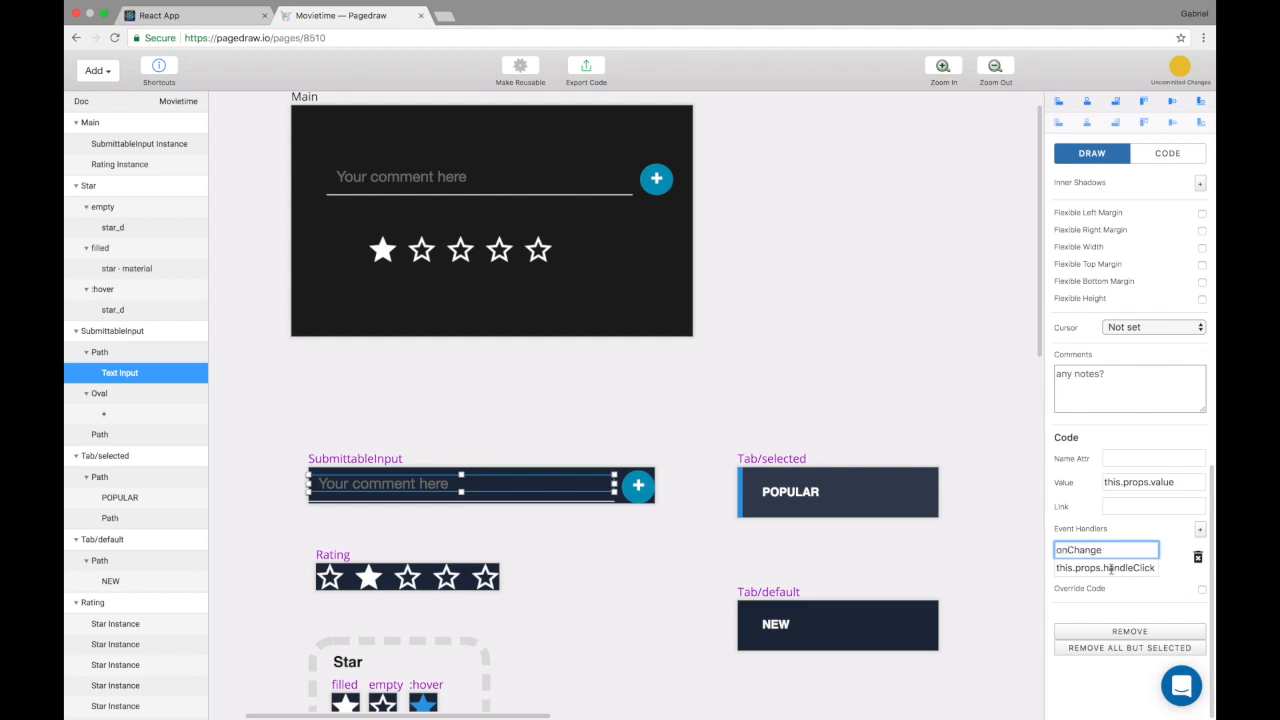
left_click_drag(1104, 568, 1133, 570)
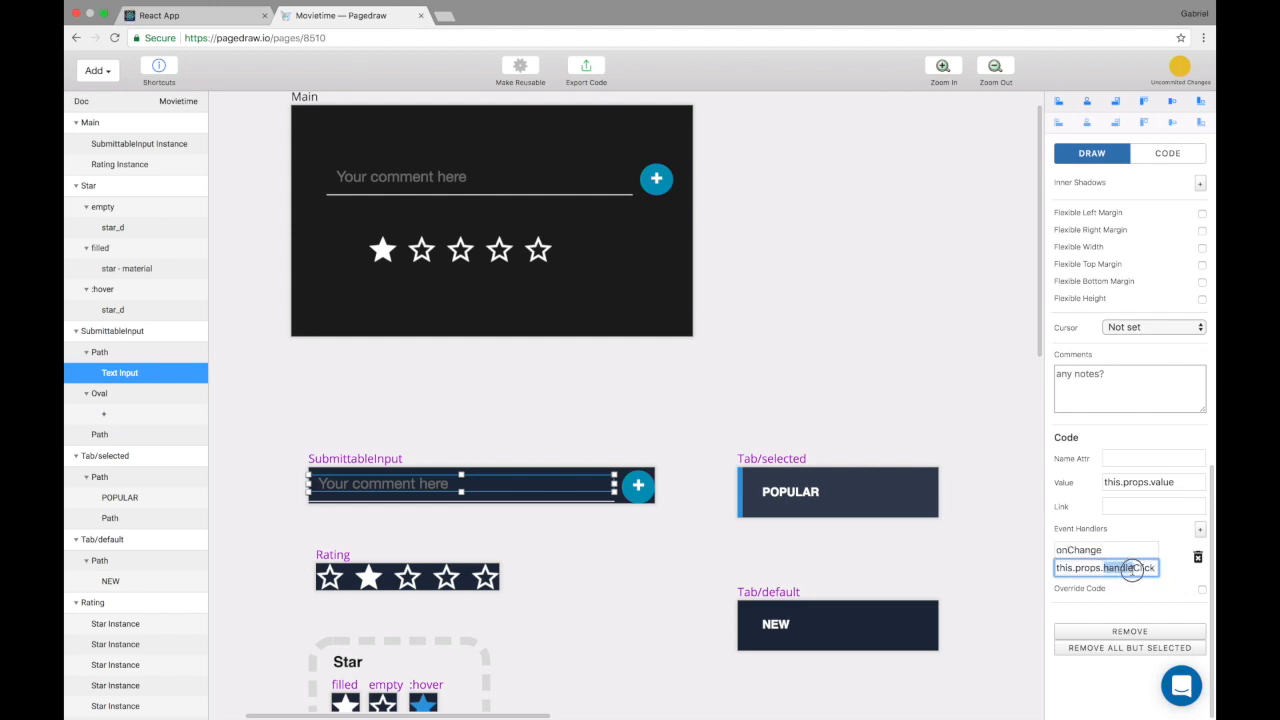
type("onC")
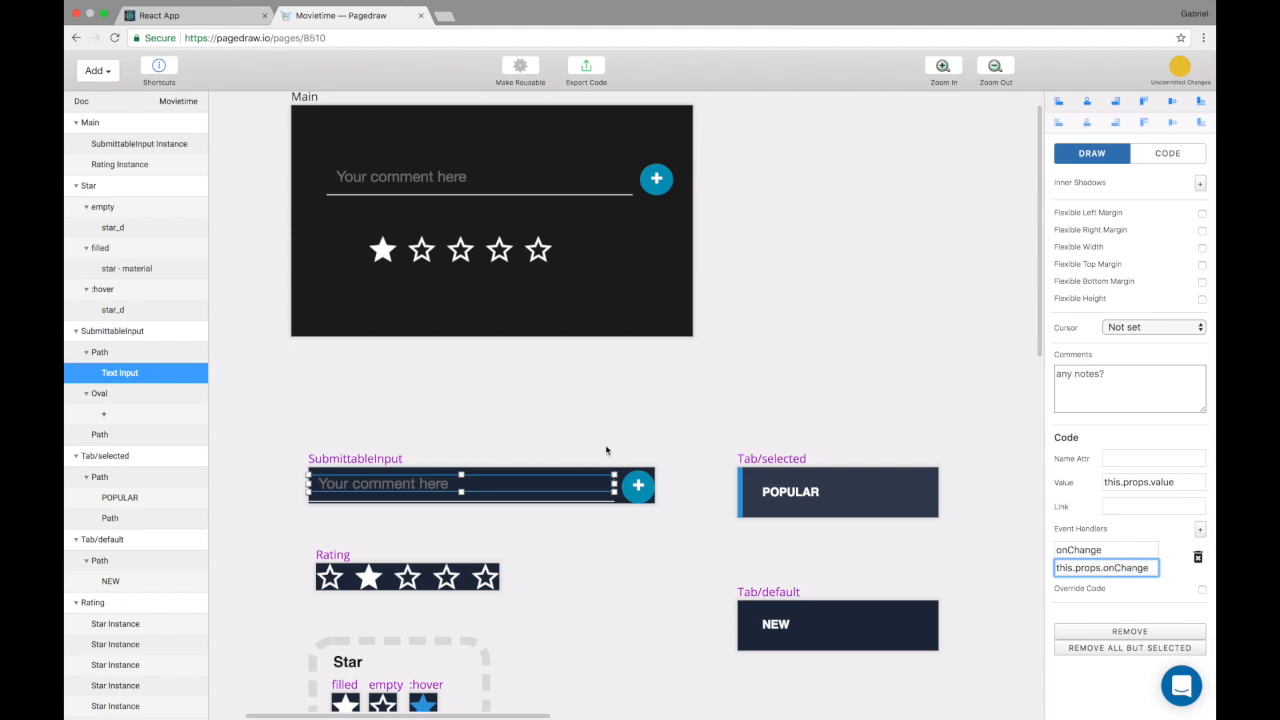
left_click(767, 380)
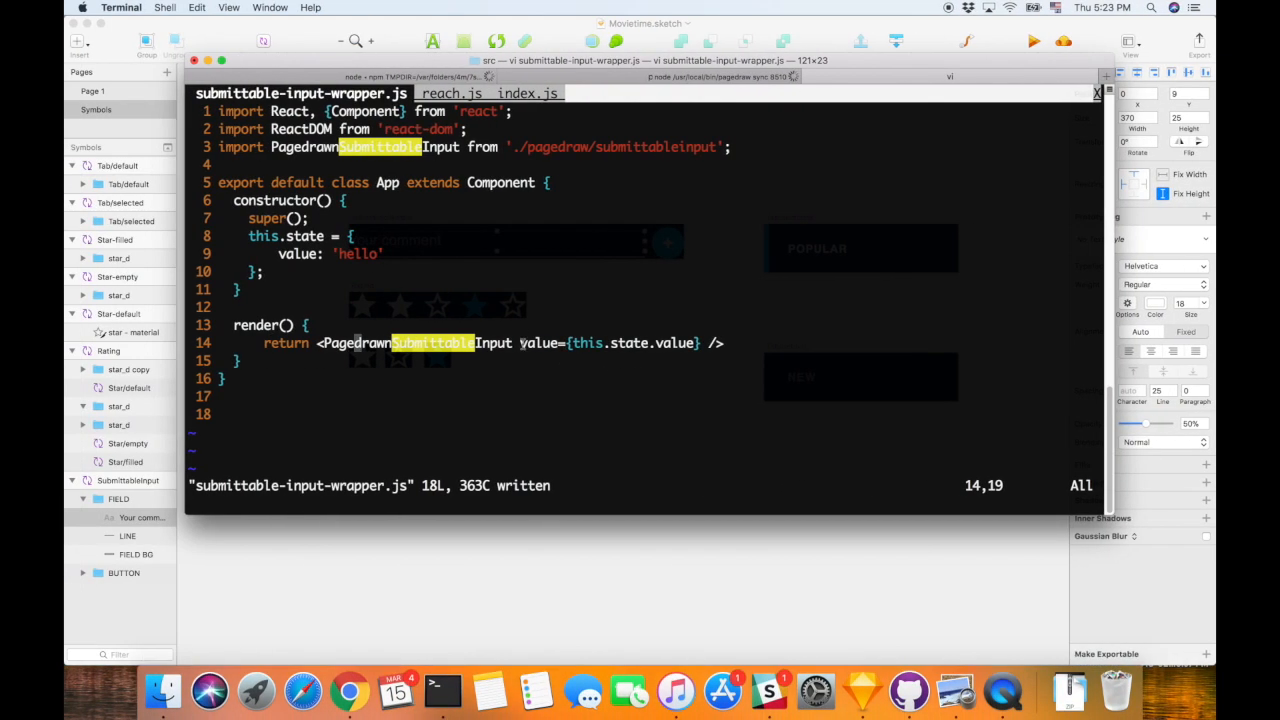
- In Terminal, add onChange={(e) => this.setState({value: e.target.value})} to PagedrawnSubmittableInput in submittable-input-wrapper.js and save the file
type("w")
type("ionChange={}")
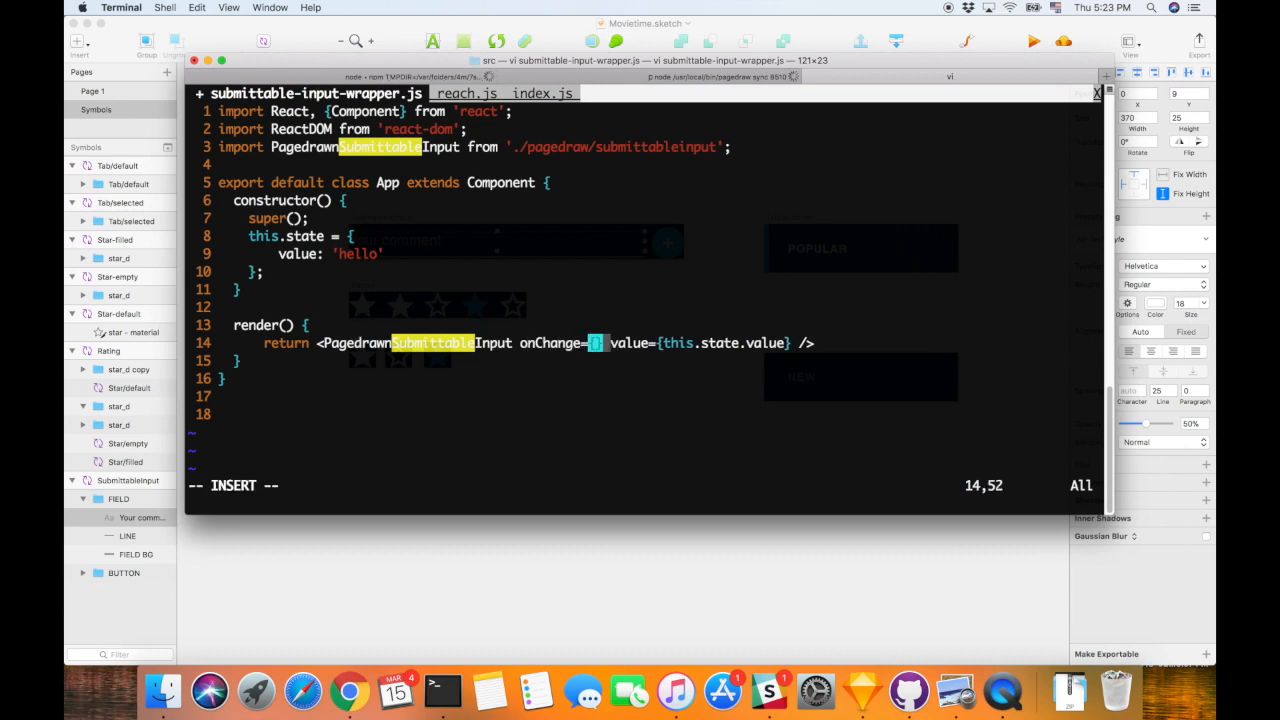
key("Left")
type("(e) ")
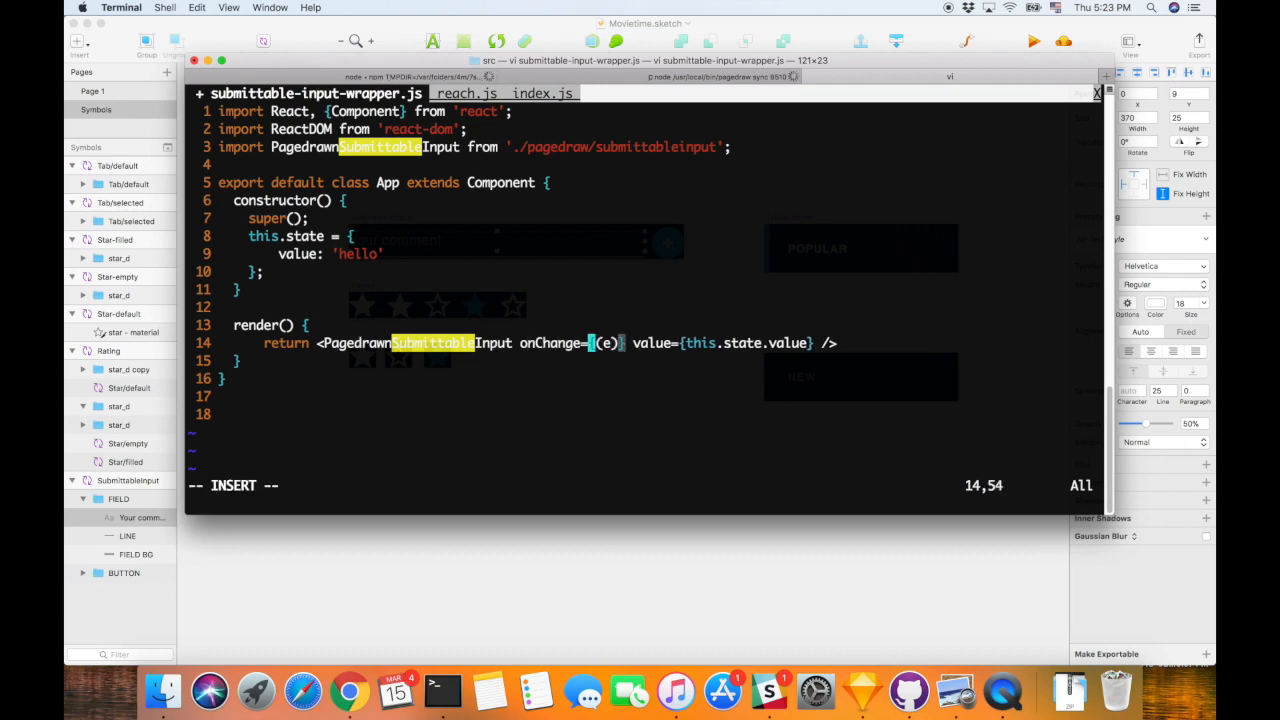
type("=> this.setState")
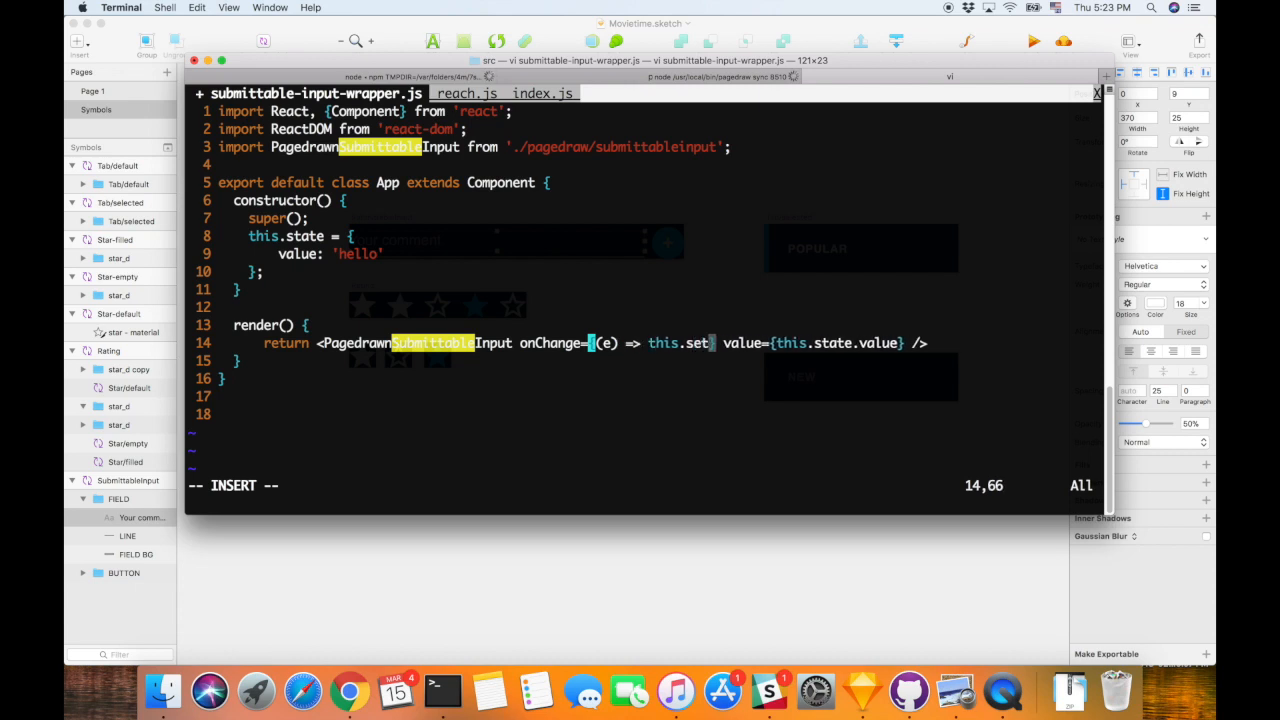
type("()")
key("Left")
type("{}")
key("Left")
type("value: e.target.value")
key("Escape")
type(":w")
key("Return")
- Break the return statement so value={this.state.value} starts on its own line, and save the file
key("l")
key("l")
key("l")
key("a")
key("Return")
key("Escape")
type(":w")
key("Return")
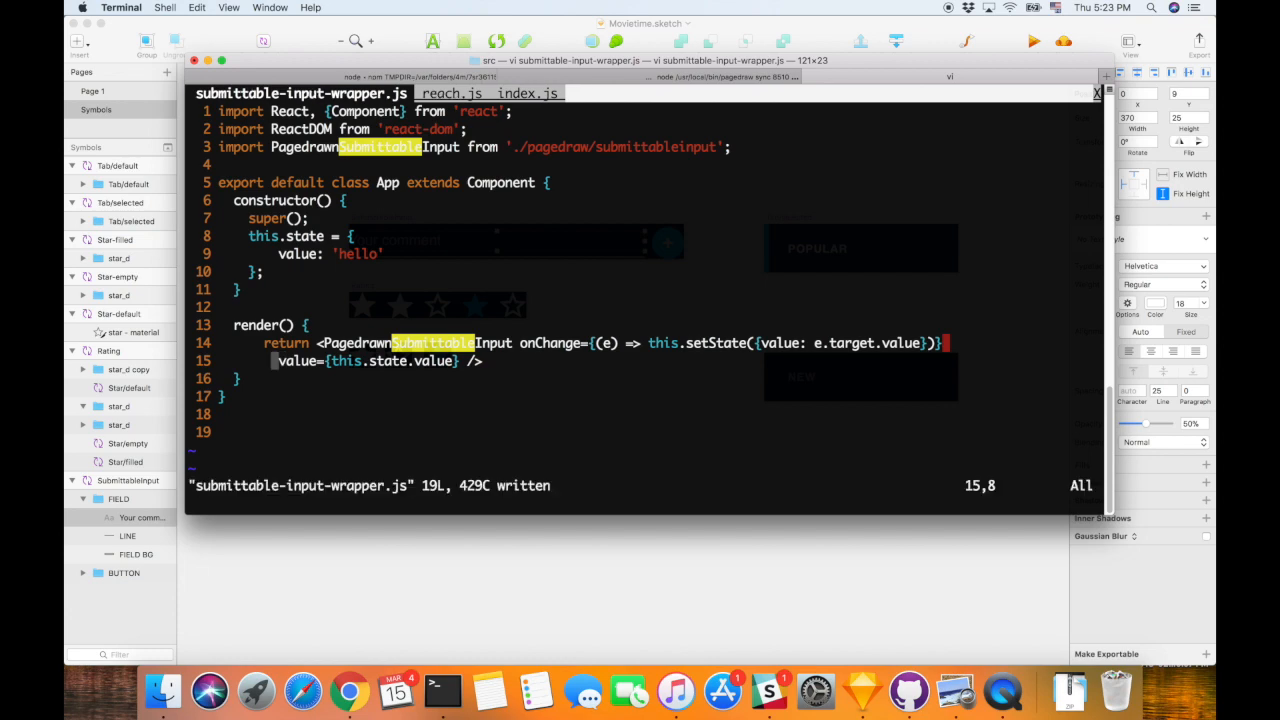
- Switch to Chrome and test the React App's comment field by adding "asd asdf sdf asdf asdfa sdfa sdf" after hello
key("ctrl+Right")
left_click(205, 18)
left_click(182, 113)
type("helloasd asdf sdf asdf asdfa sdfa sdf")
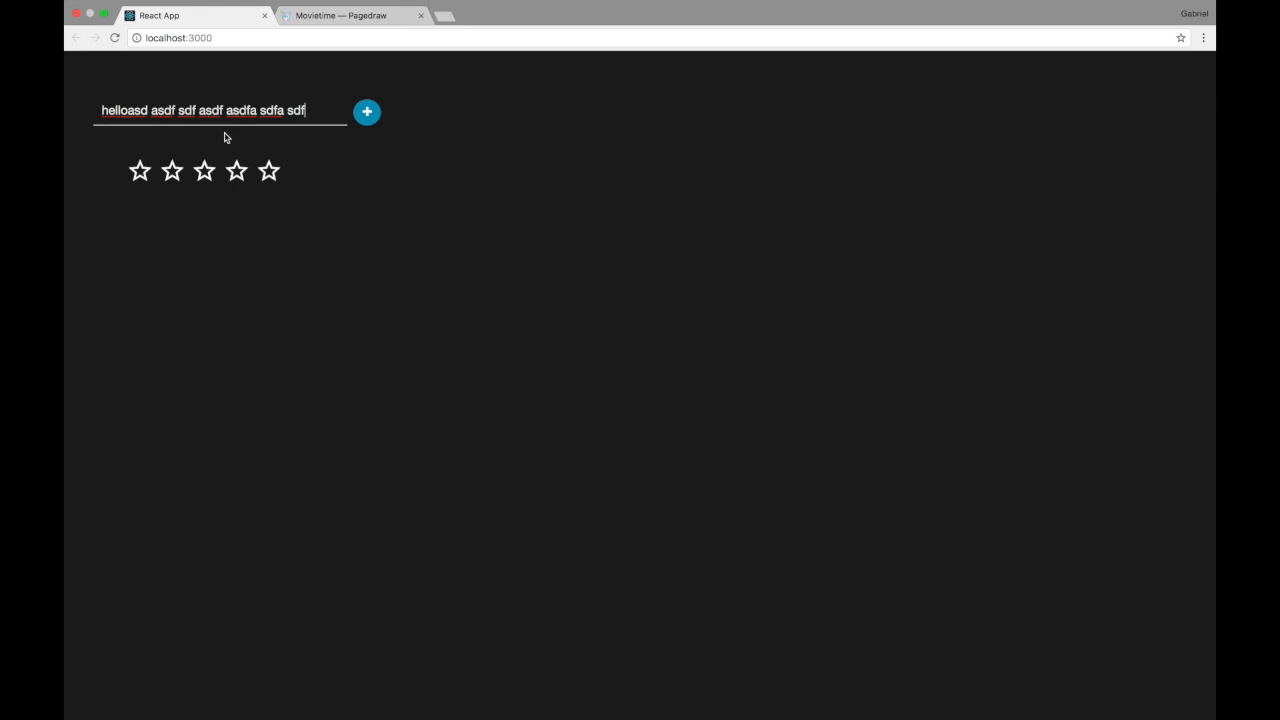
- Return to Terminal, set the initial state value in the wrapper's constructor to an empty string, and save the file
key("ctrl+Left")
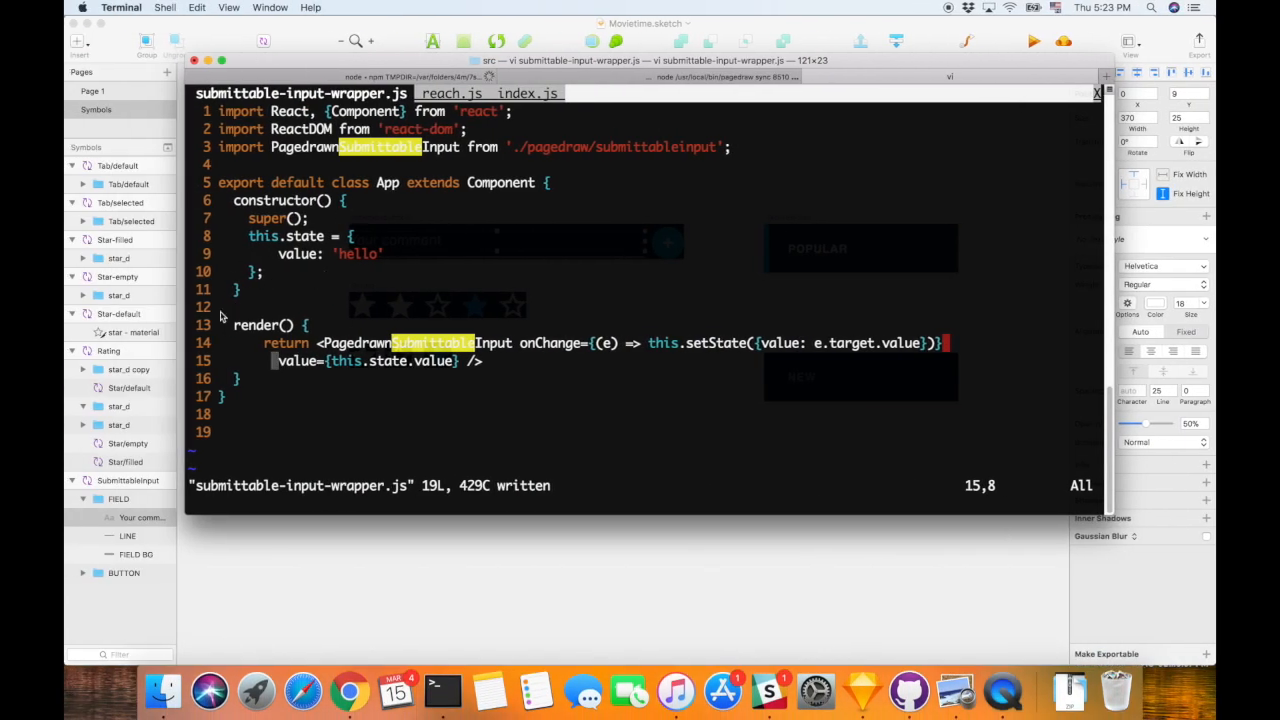
key("k")
key("k")
key("k")
key("k")
key("k")
key("k")
key("A")
key("BackSpace")
key("BackSpace")
key("BackSpace")
key("BackSpace")
key("BackSpace")
key("BackSpace")
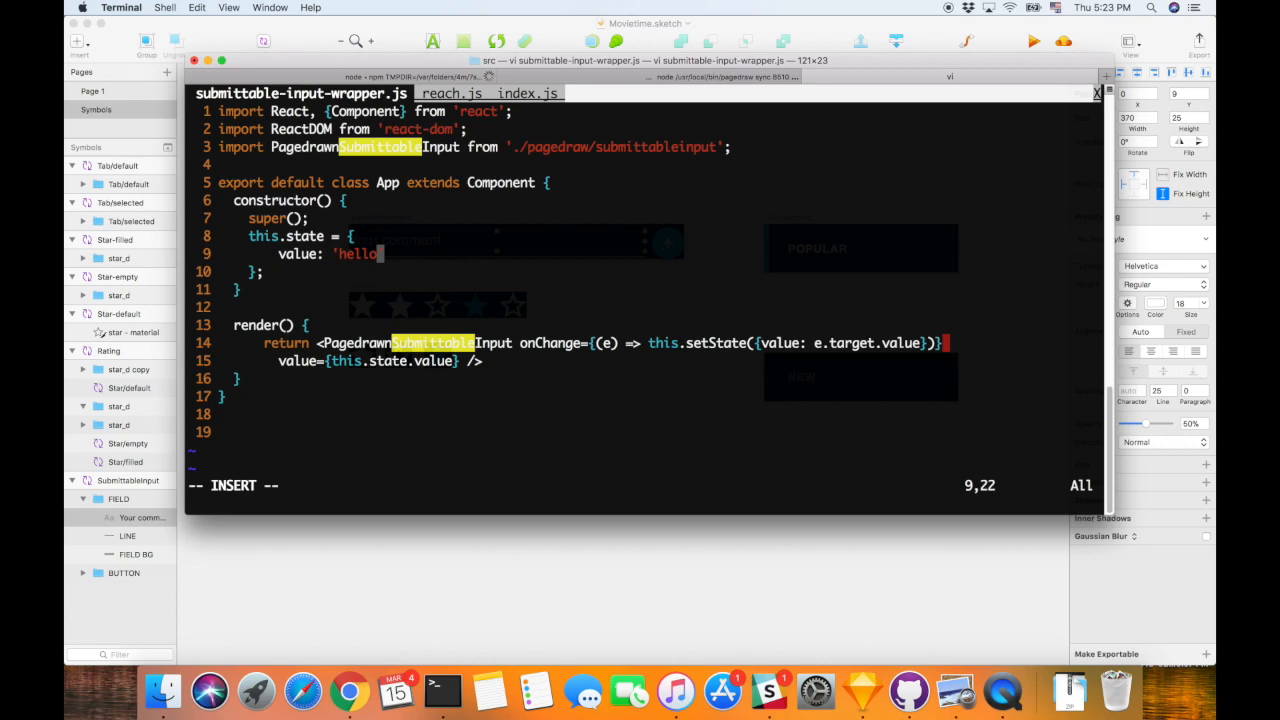
key("Escape")
type(":w")
key("Return")
- Test the comment field in the React App in Chrome by entering "asdf sdf dsf"
key("ctrl+Right")
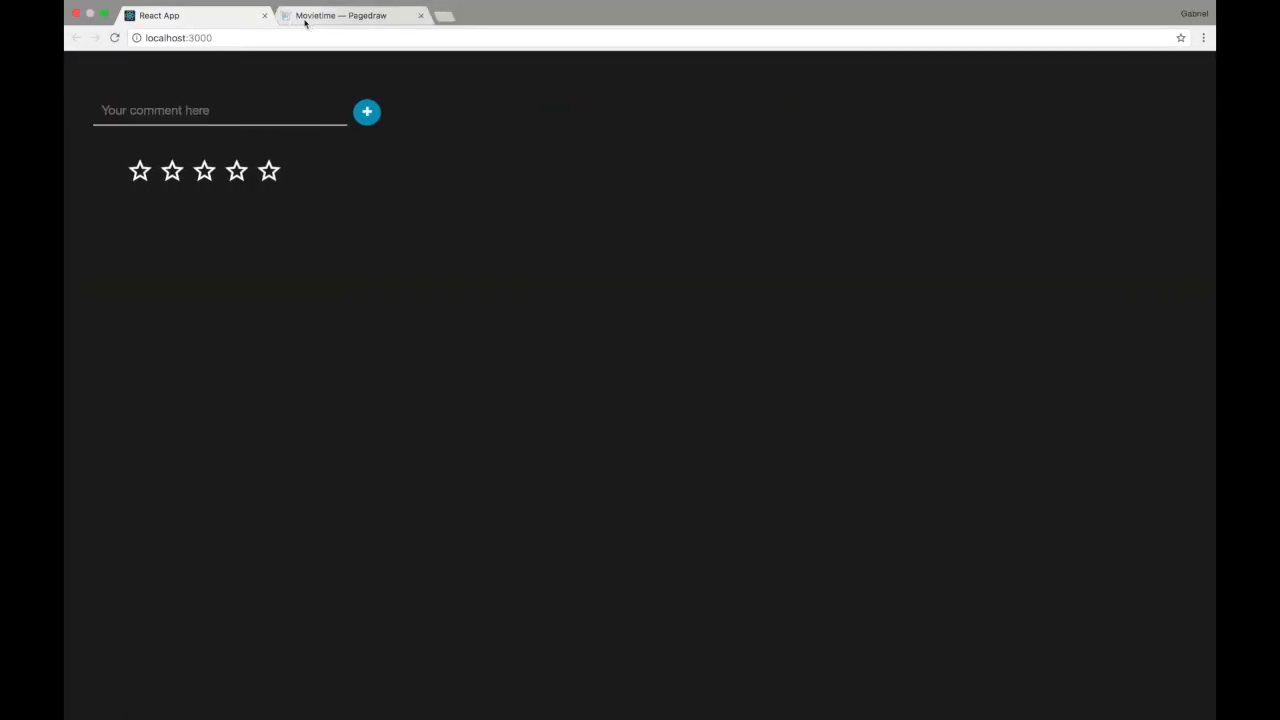
left_click(306, 22)
left_click(245, 15)
key("ctrl+Left")
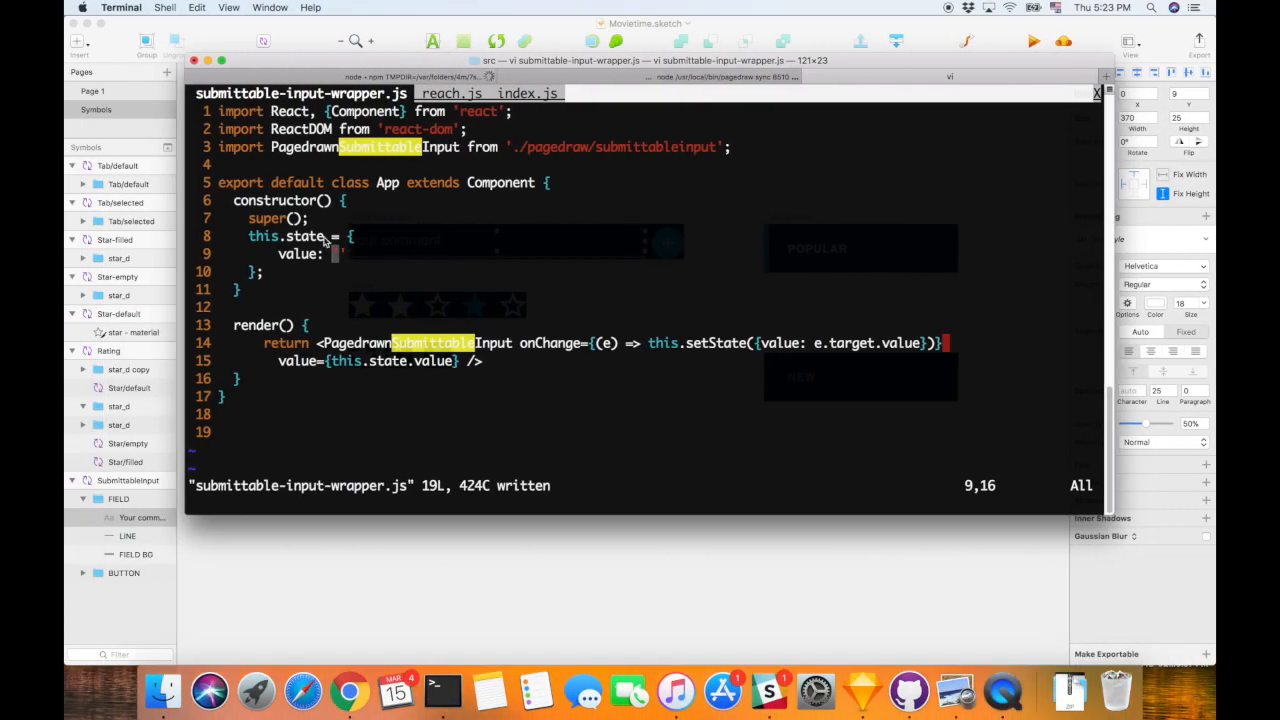
key("ctrl+Right")
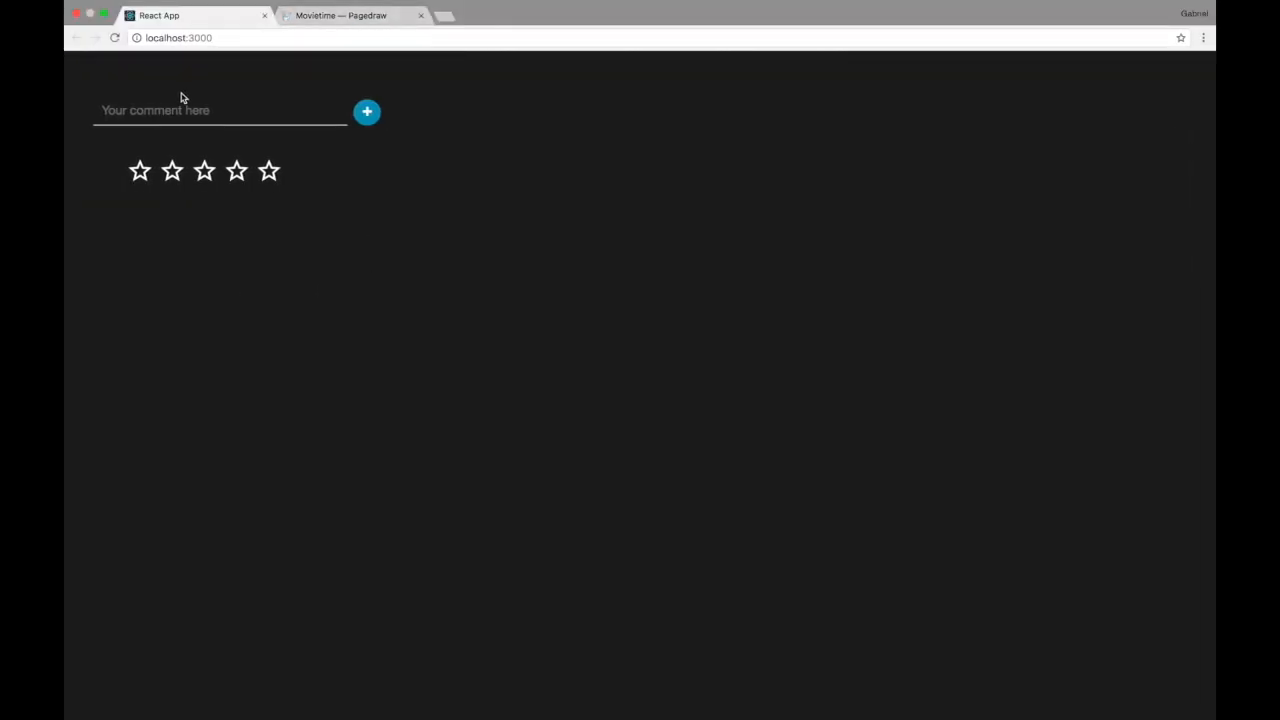
left_click(186, 107)
type("asdf sdf dsf")
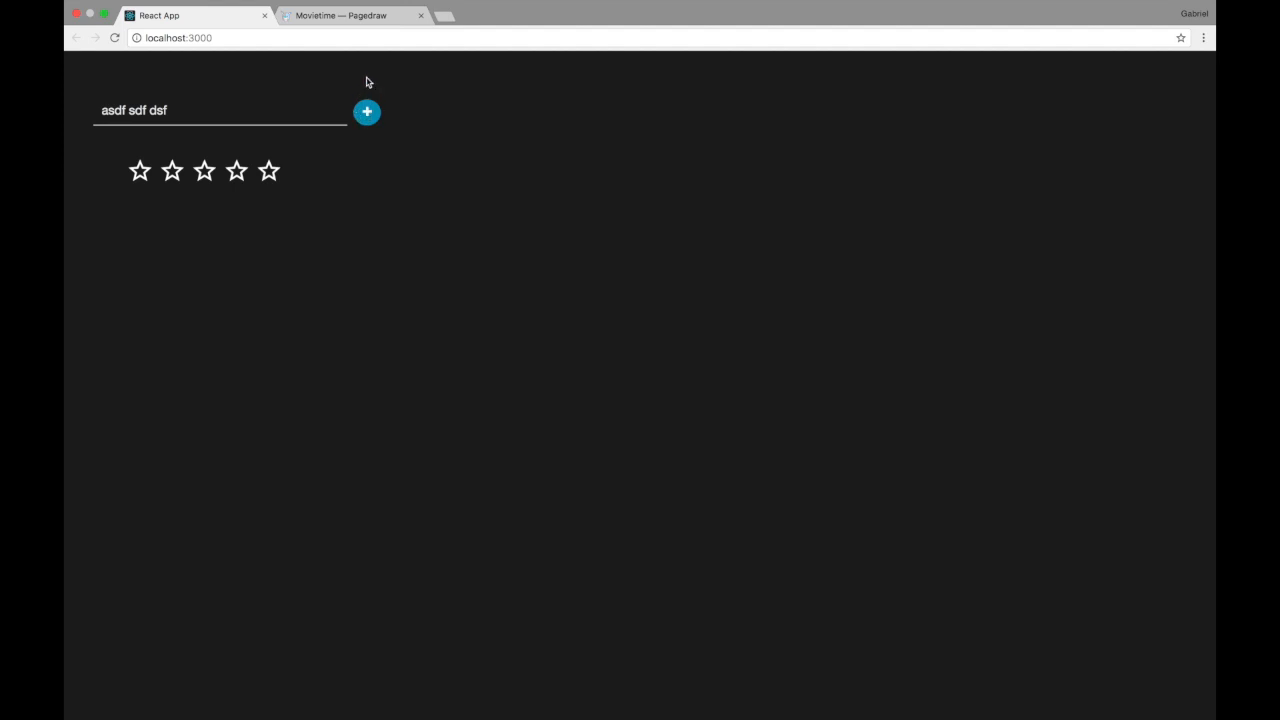
- In Terminal, rename the wrapper class from App to SubmittableInput and save the file
key("ctrl+Left")
left_click_drag(216, 187, 571, 184)
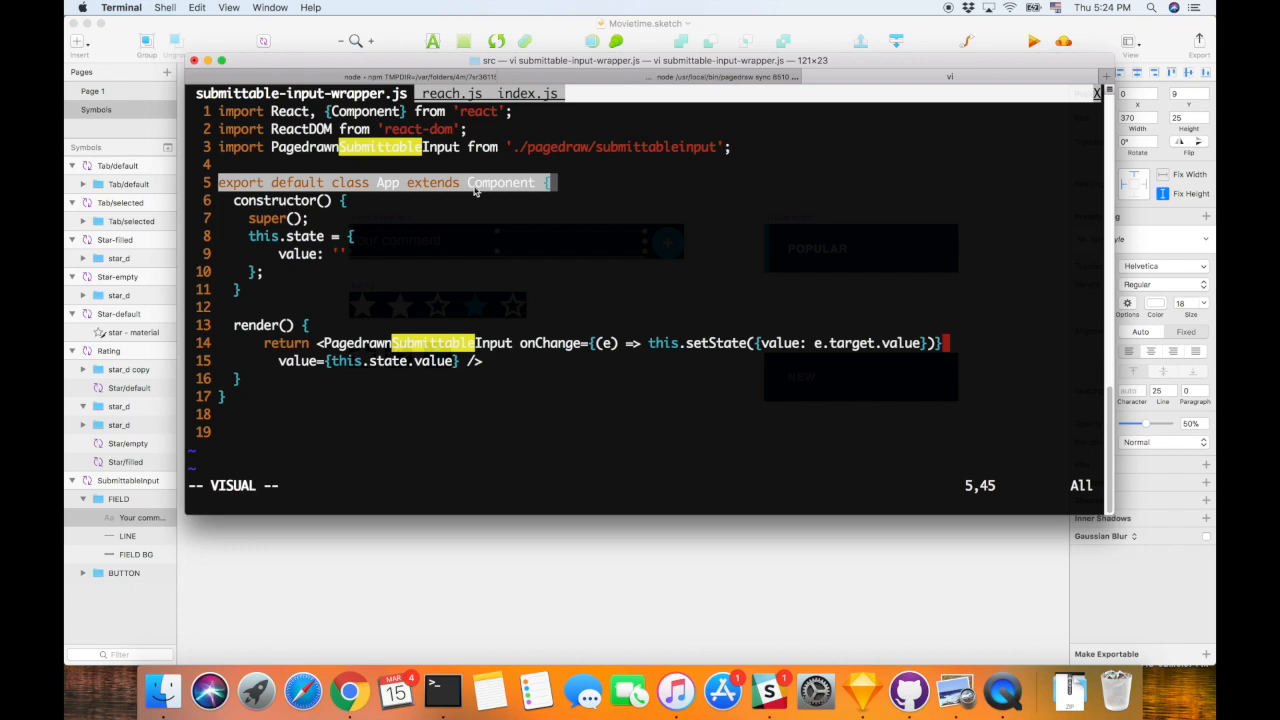
left_click(357, 171)
left_click(387, 187)
left_click(380, 185)
type("dw")
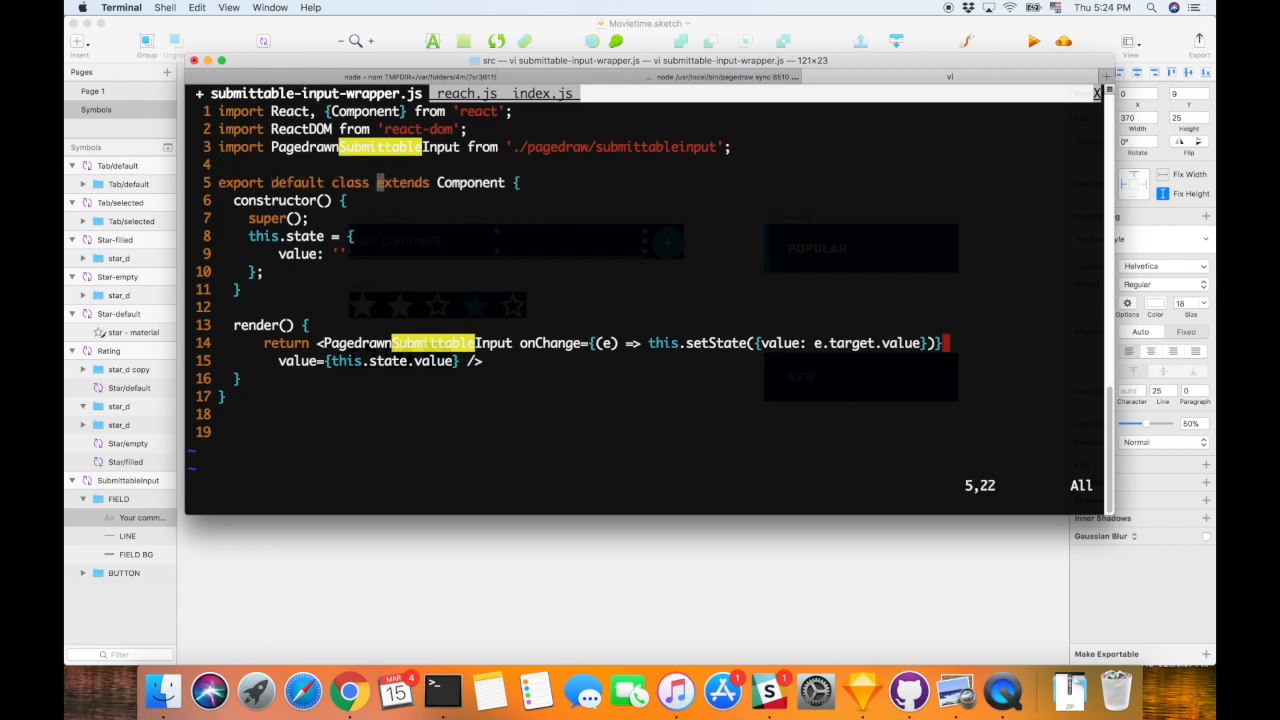
type("iSubmittableInpu")
type("t")
key("Escape")
type(":w")
key("Return")
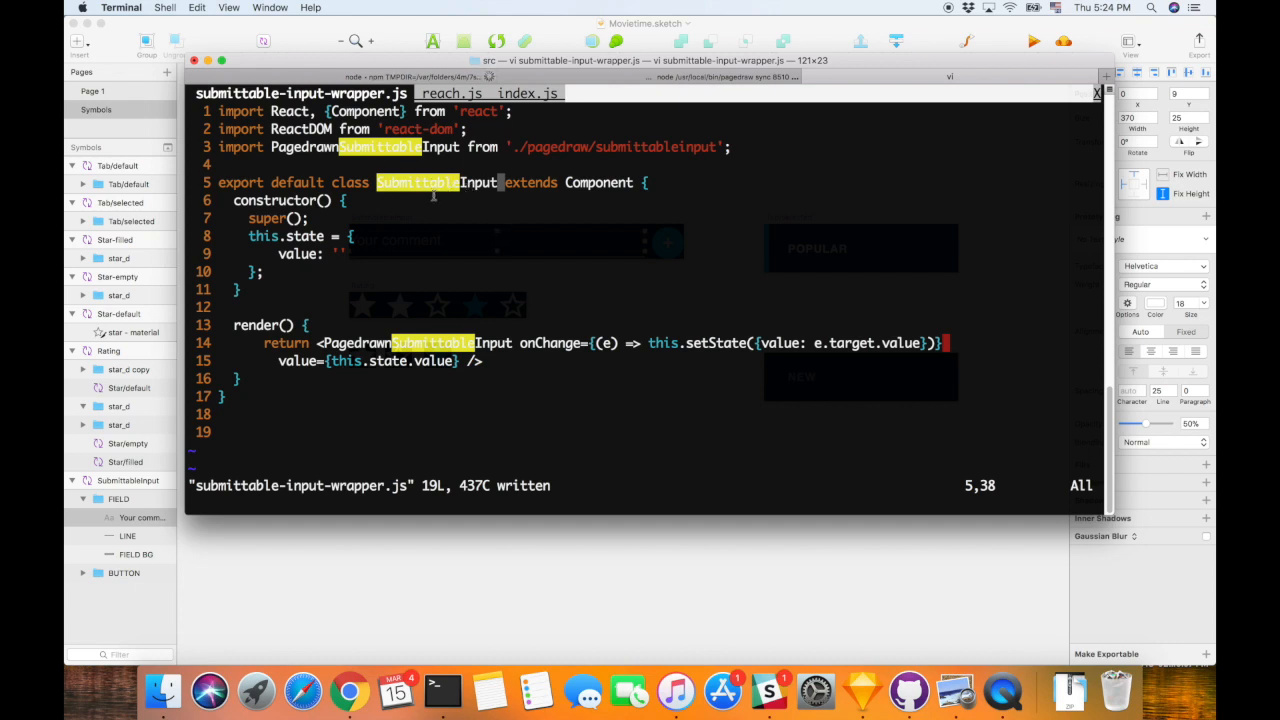
- Return to Pagedraw in Chrome and vertically centre the plus sign within the SubmittableInput's blue circle
left_click(255, 237)
left_click_drag(255, 237, 348, 254)
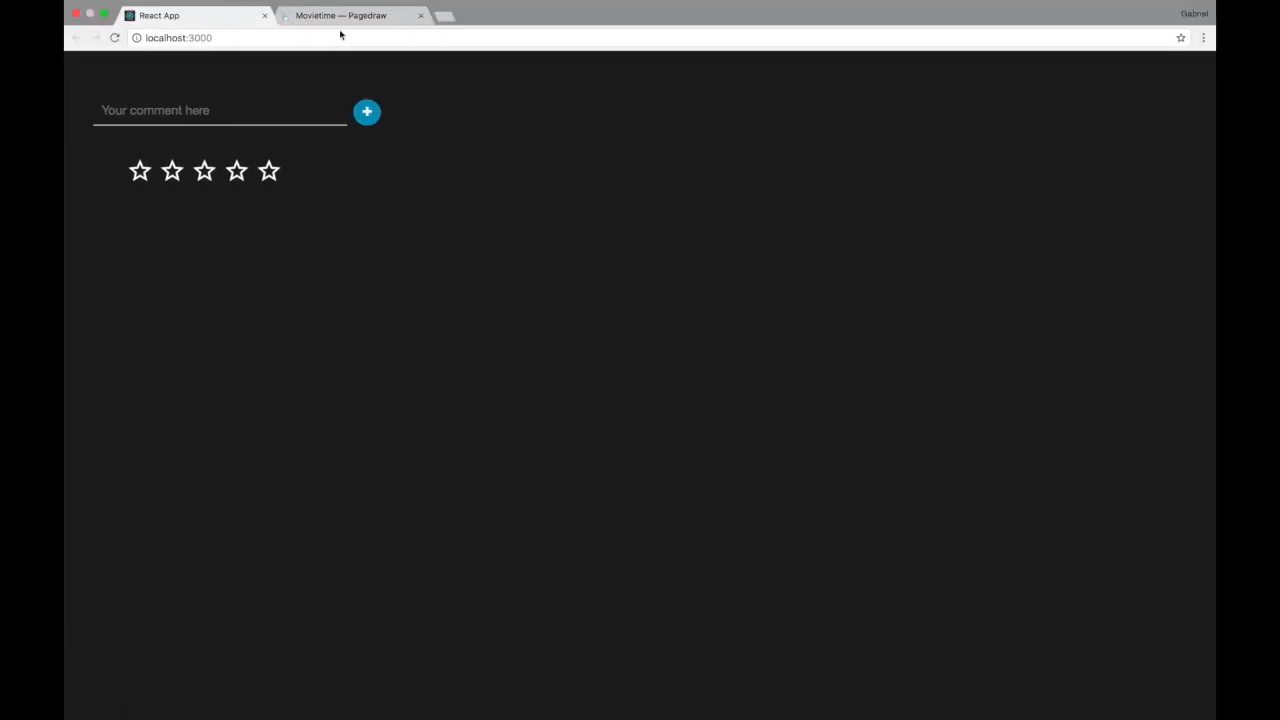
left_click(340, 15)
scroll(640, 490, "up", 5)
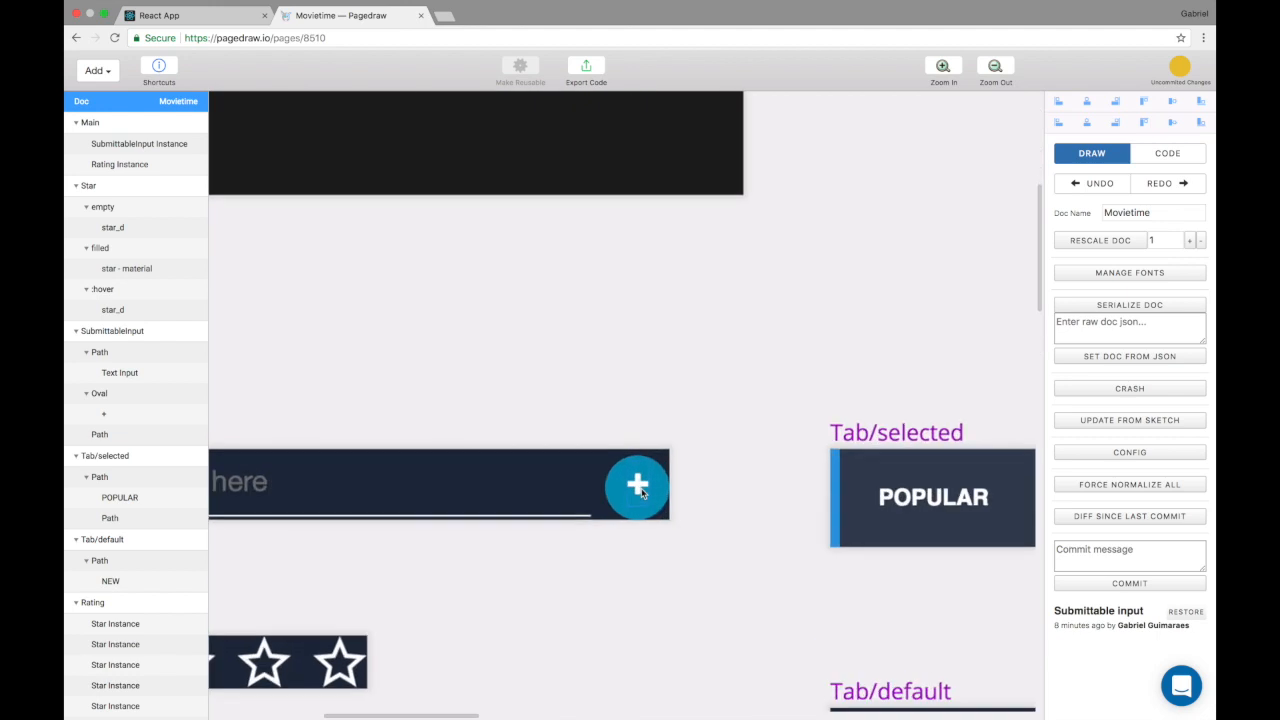
scroll(641, 492, "up", 2)
left_click(636, 480)
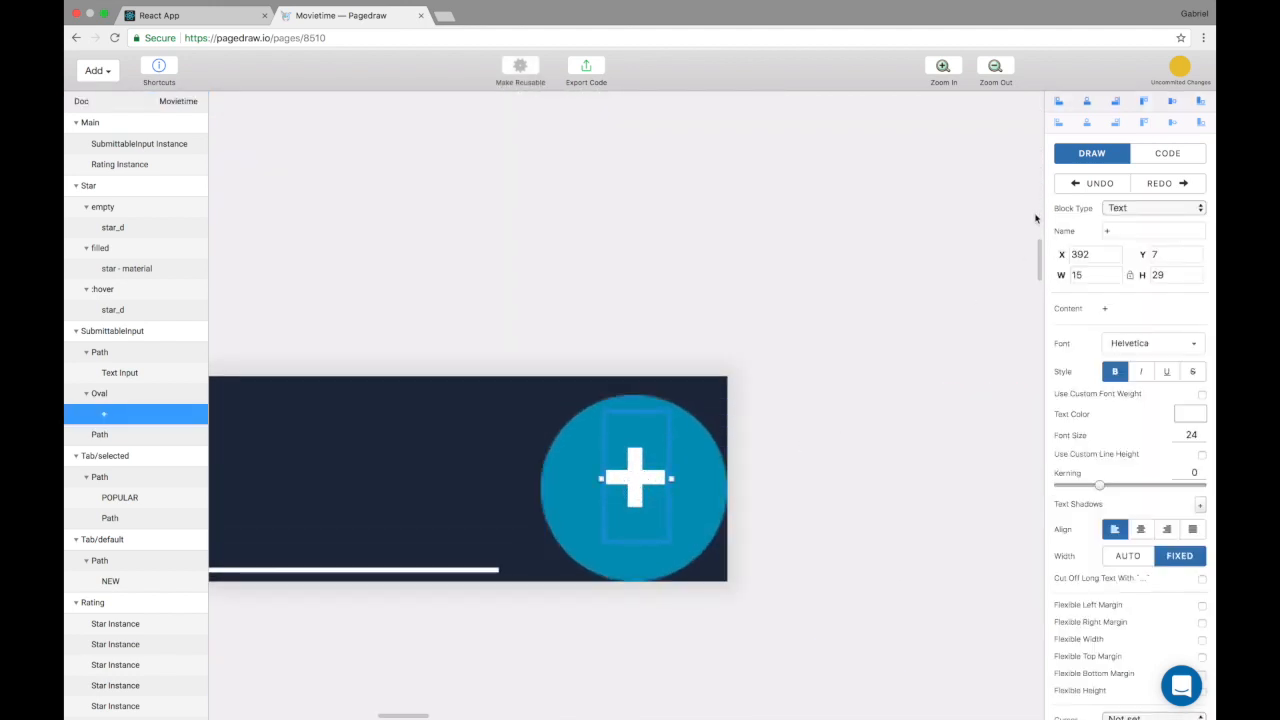
left_click(1171, 104)
- Add an onClick event handler bound to this.props.handleClick to the Oval behind the plus sign
left_click(629, 518)
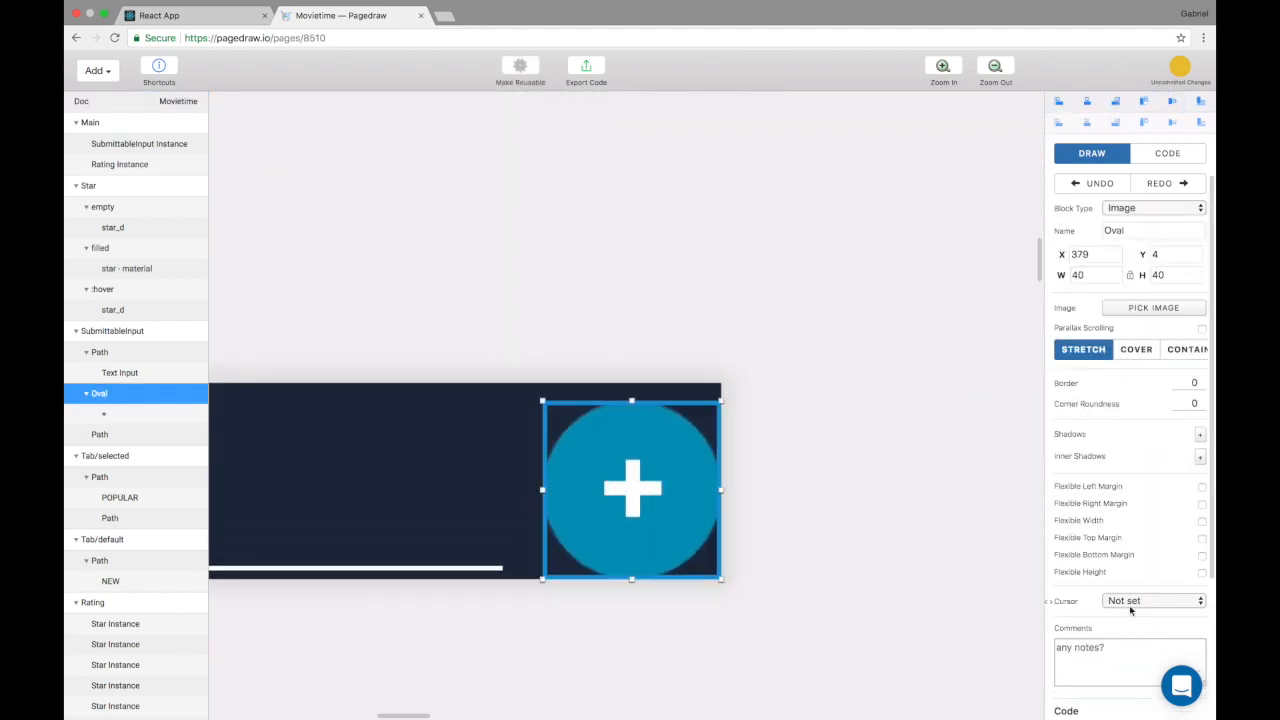
scroll(1134, 600, "down", 3)
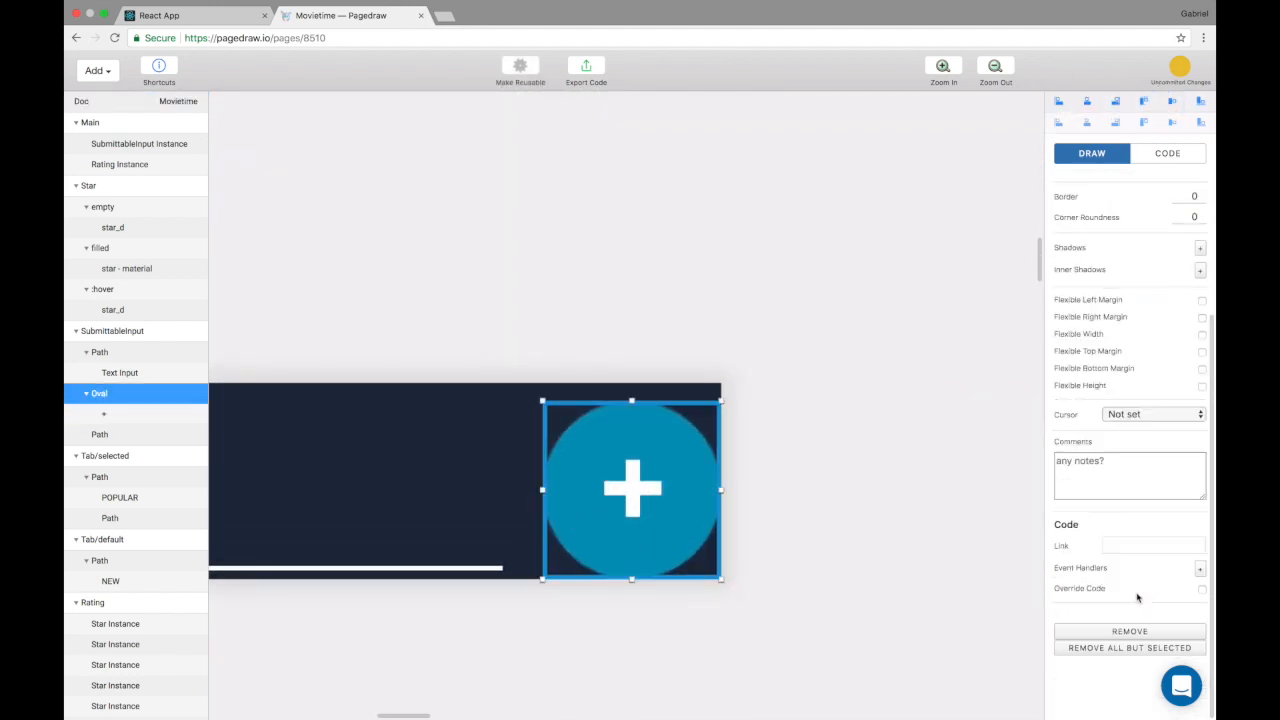
left_click(1200, 568)
scroll(776, 500, "down", 2)
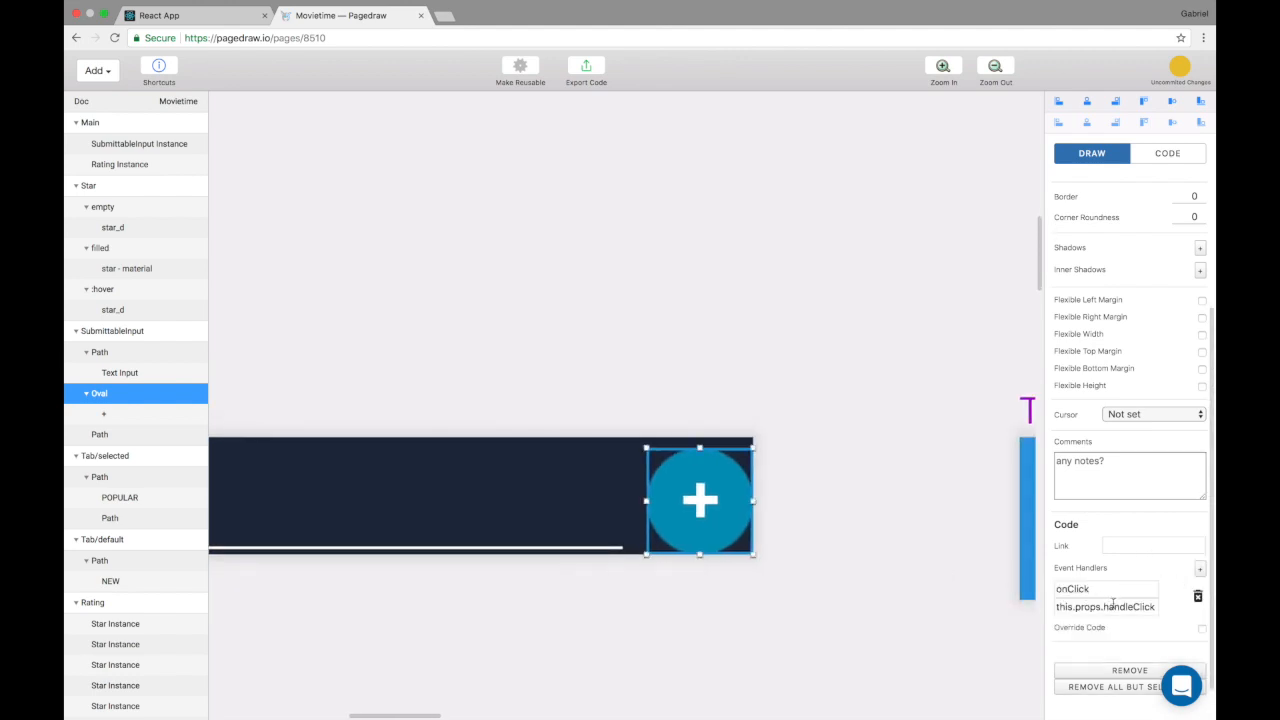
left_click_drag(1105, 606, 1133, 611)
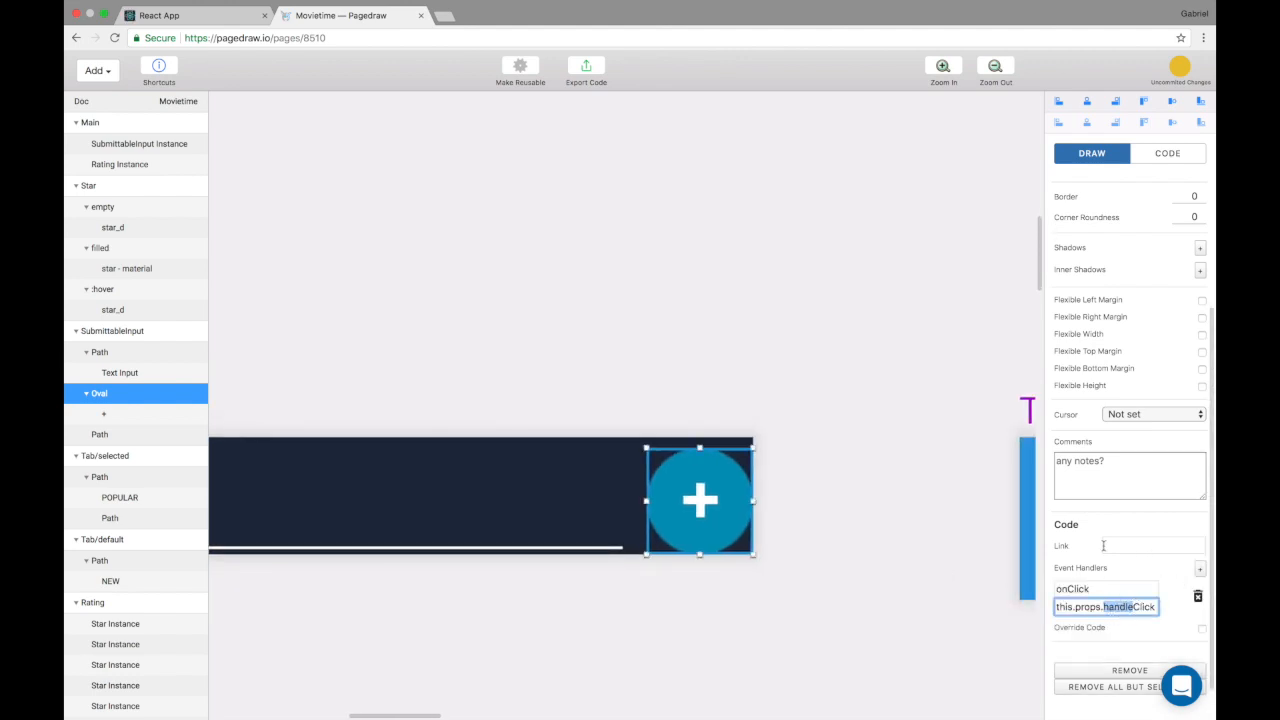
- Set the Oval's cursor to pointer and check the plus button in the React App
left_click(1168, 414)
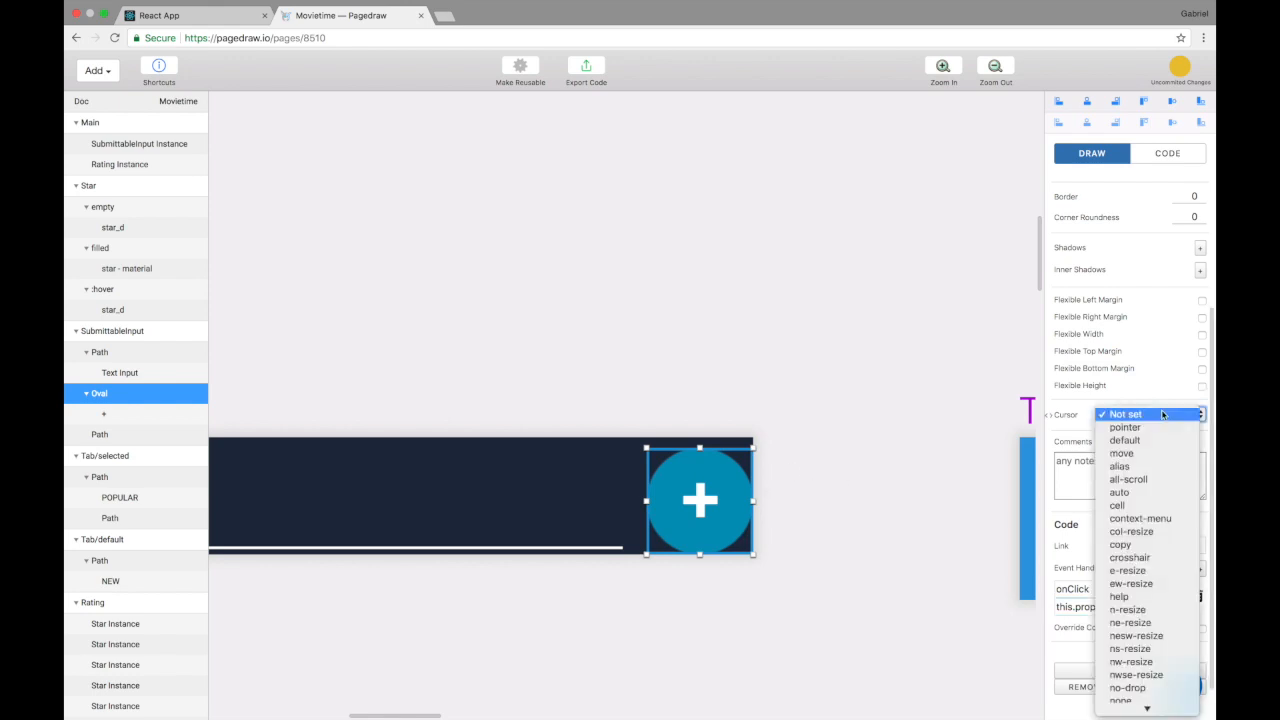
left_click(1125, 427)
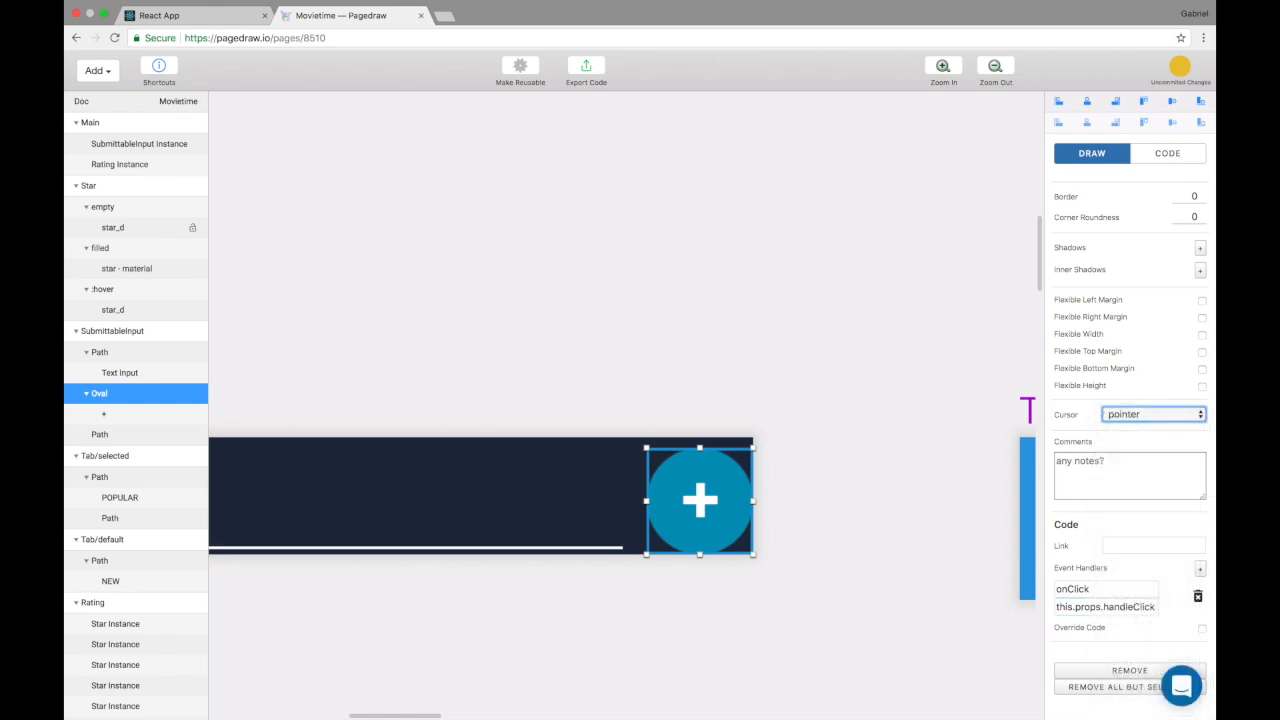
left_click(215, 15)
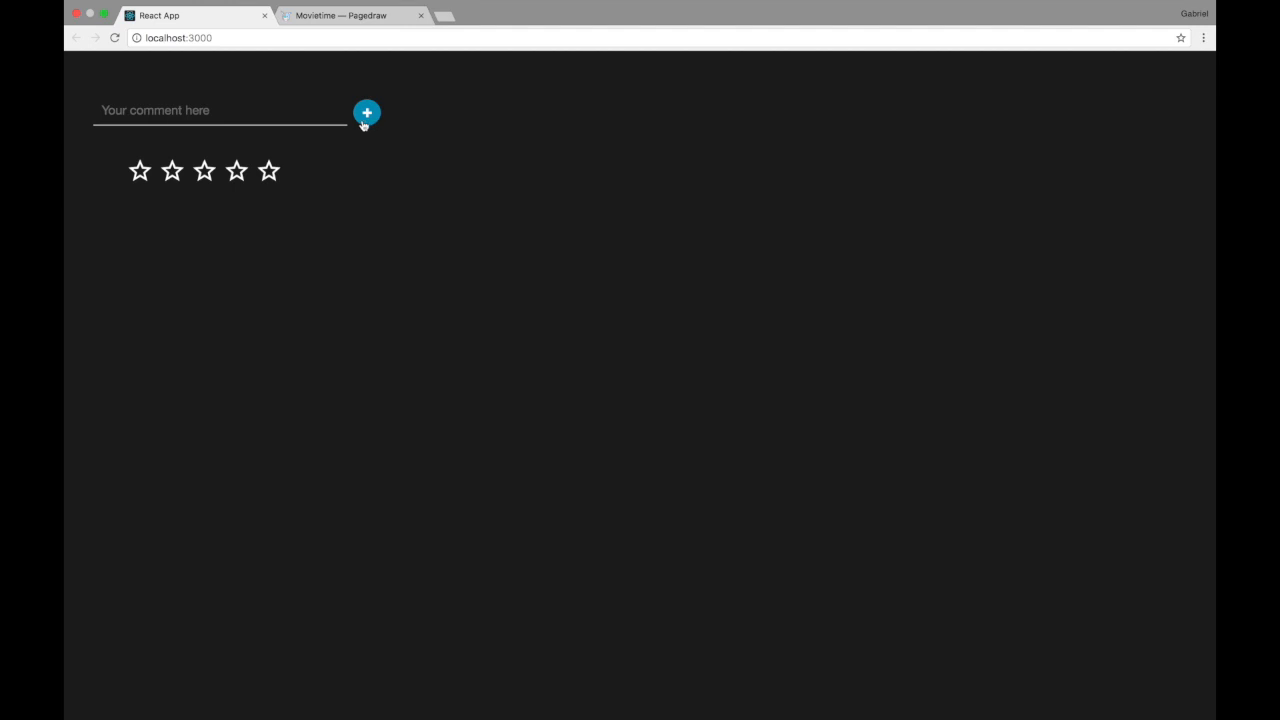
left_click(365, 15)
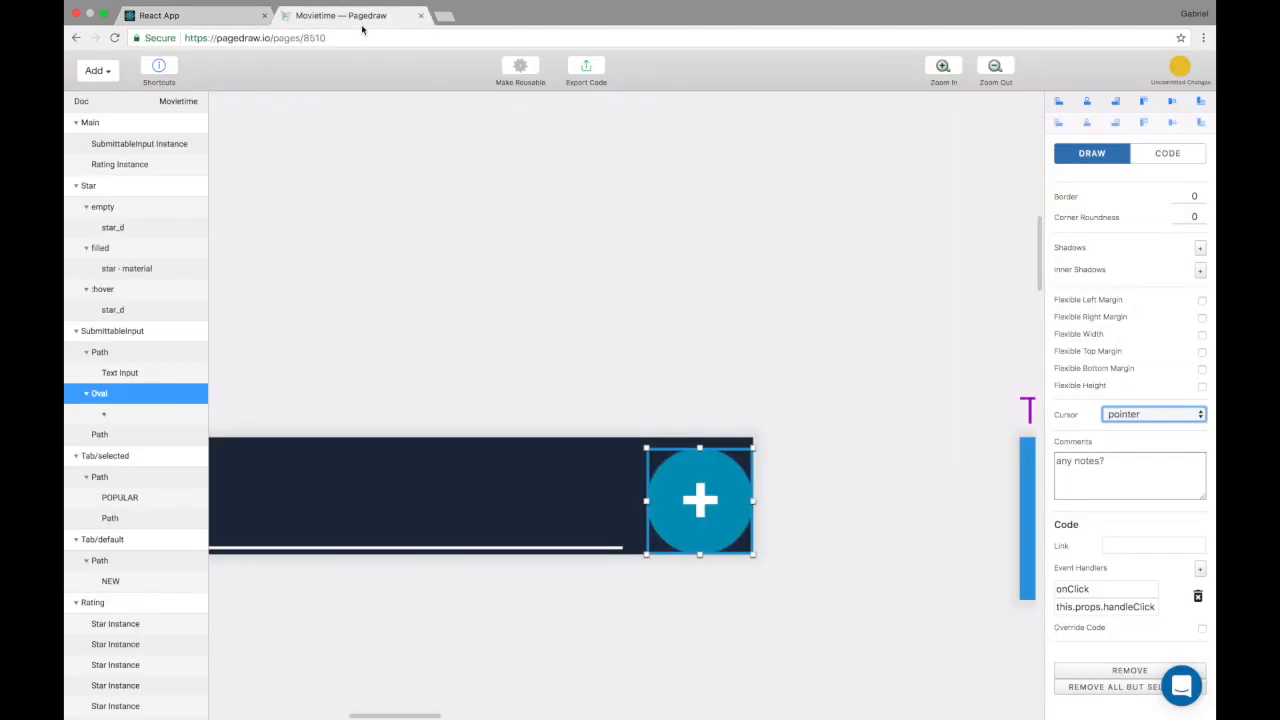
left_click(1167, 153)
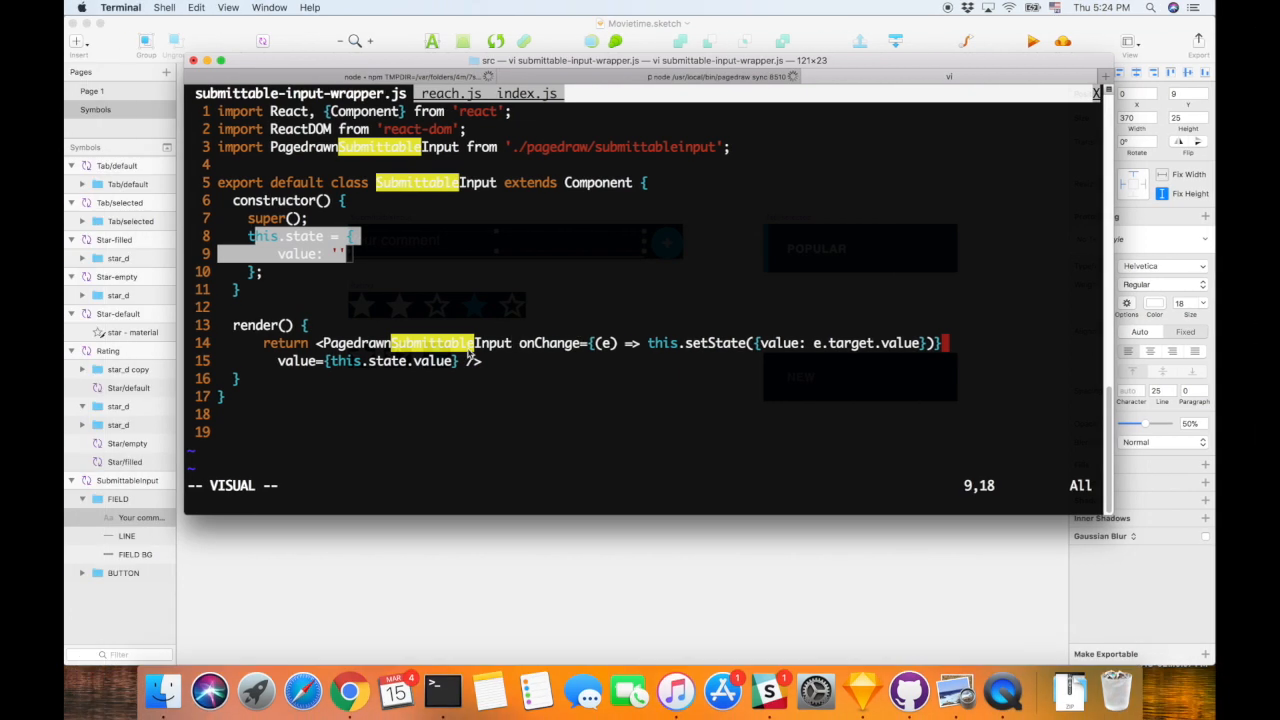
- In Terminal, add handleClick={this.handleSubmit} after the value prop of PagedrawnSubmittableInput and save the file
left_click(477, 363)
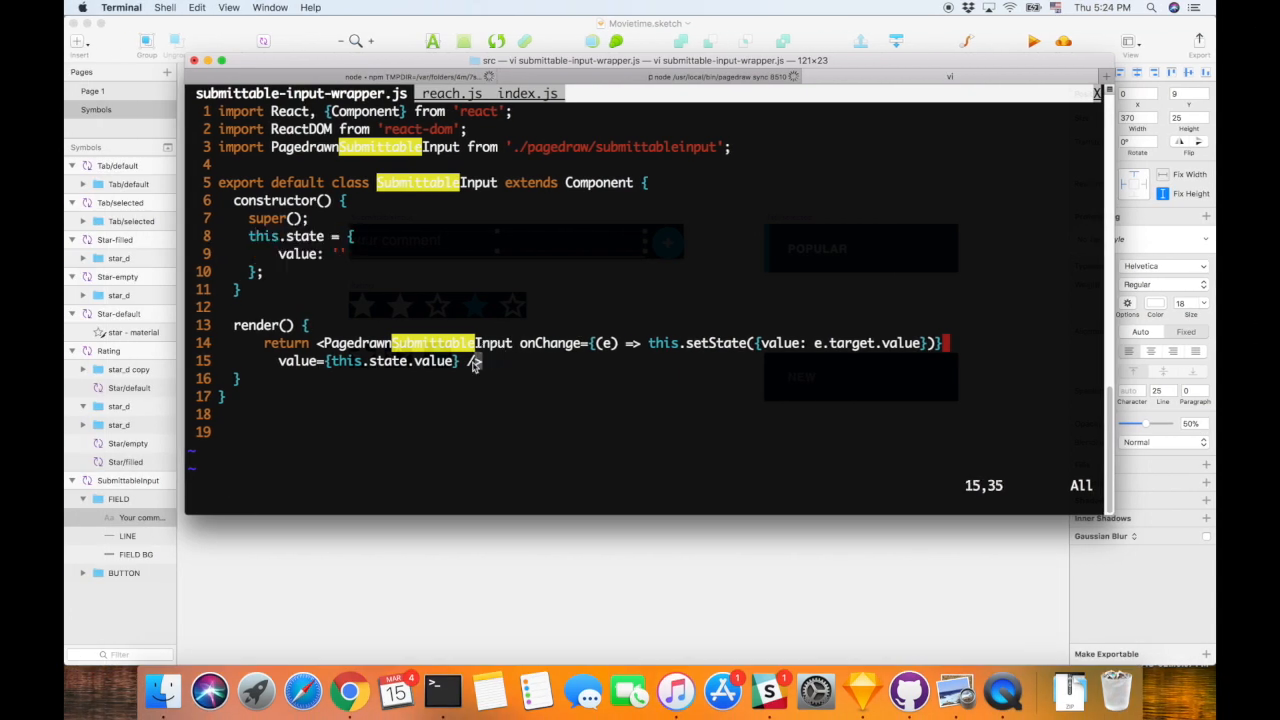
type("ihandleClick")
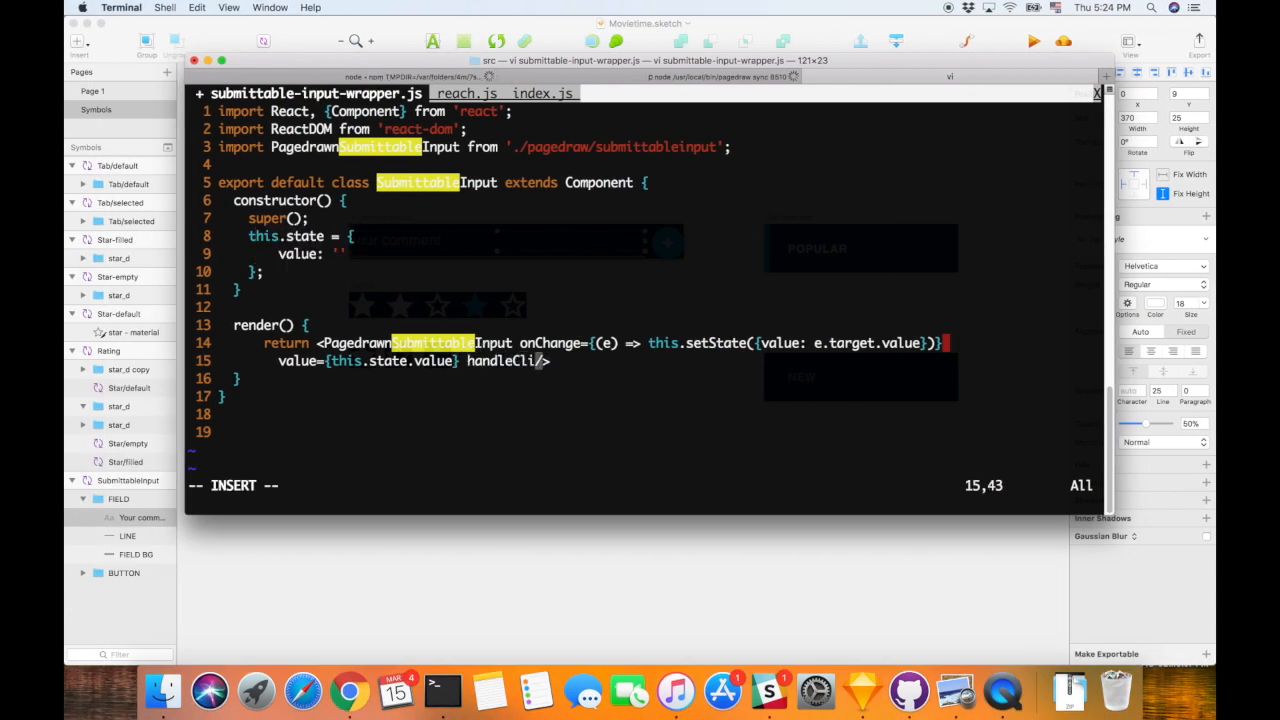
key("BackSpace")
key("BackSpace")
type("ck={}")
key("Escape")
type(":w")
key("Return")
key("h")
type("ick={")
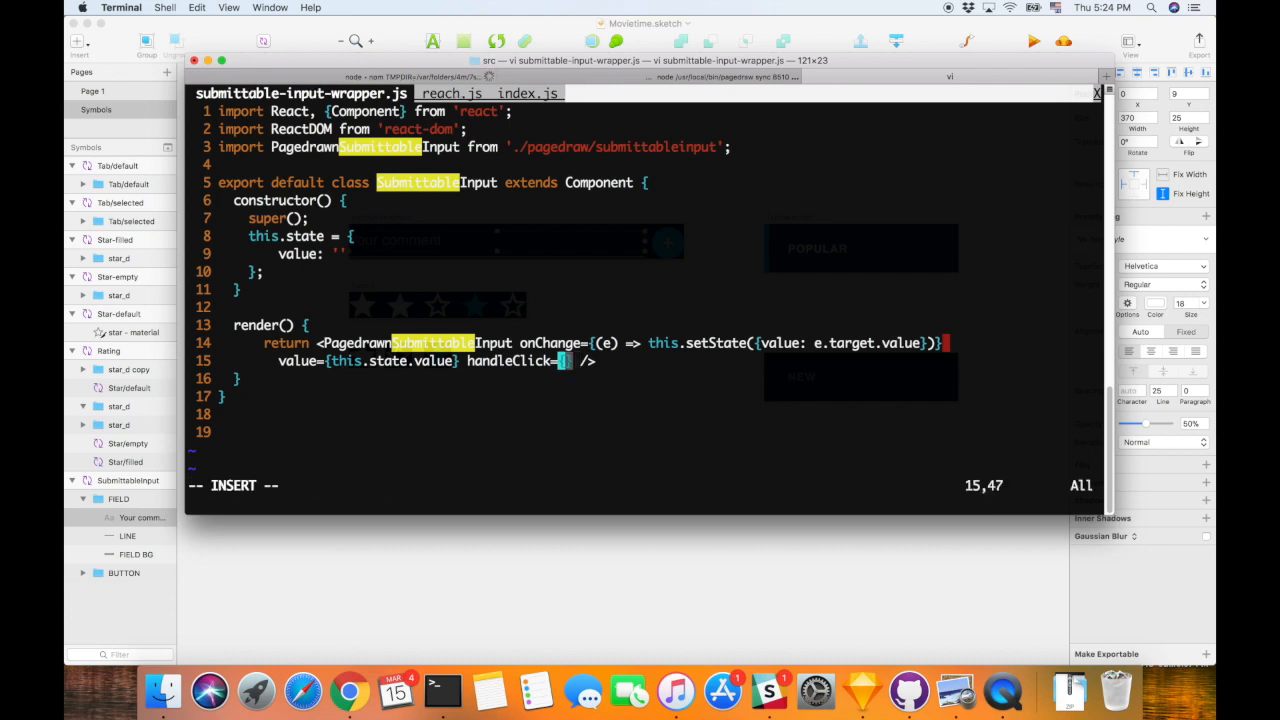
type("this.handleSubmi")
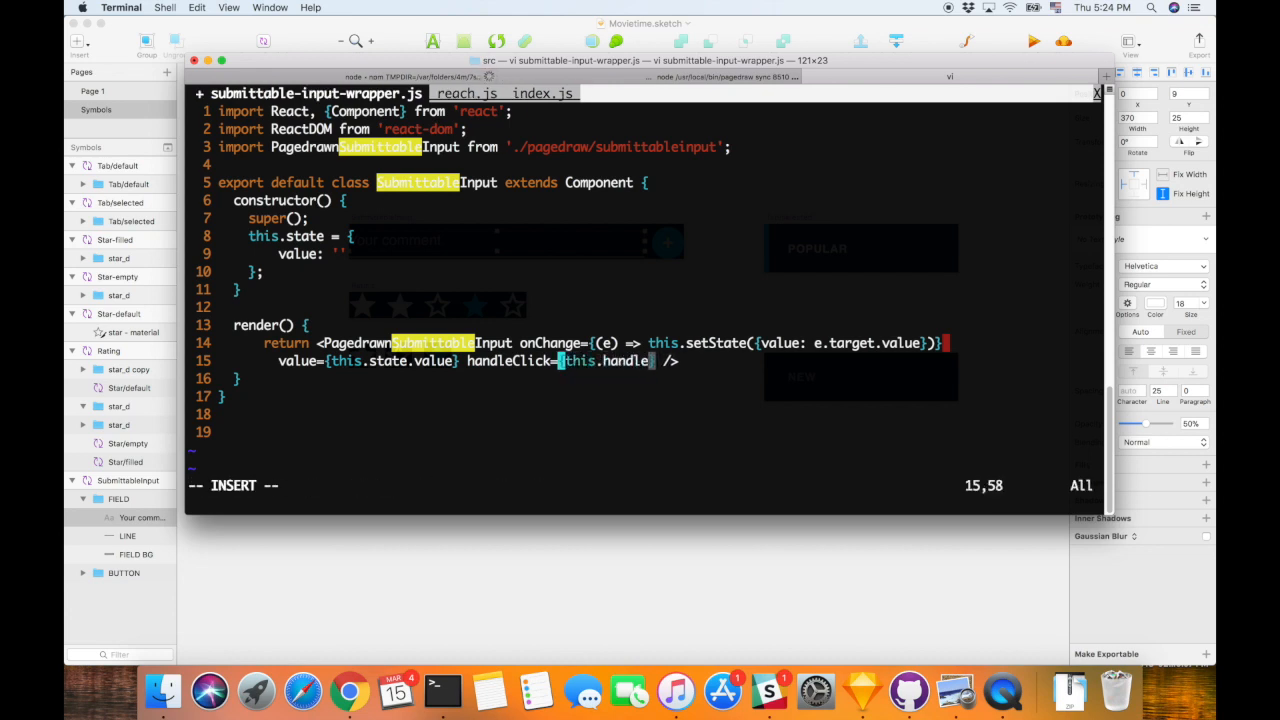
type("t")
key("Escape")
type(":w")
key("Return")
- Save submittable-input-wrapper.js and copy the whole handleSubmit function from reach.js
key("k")
key("k")
key("k")
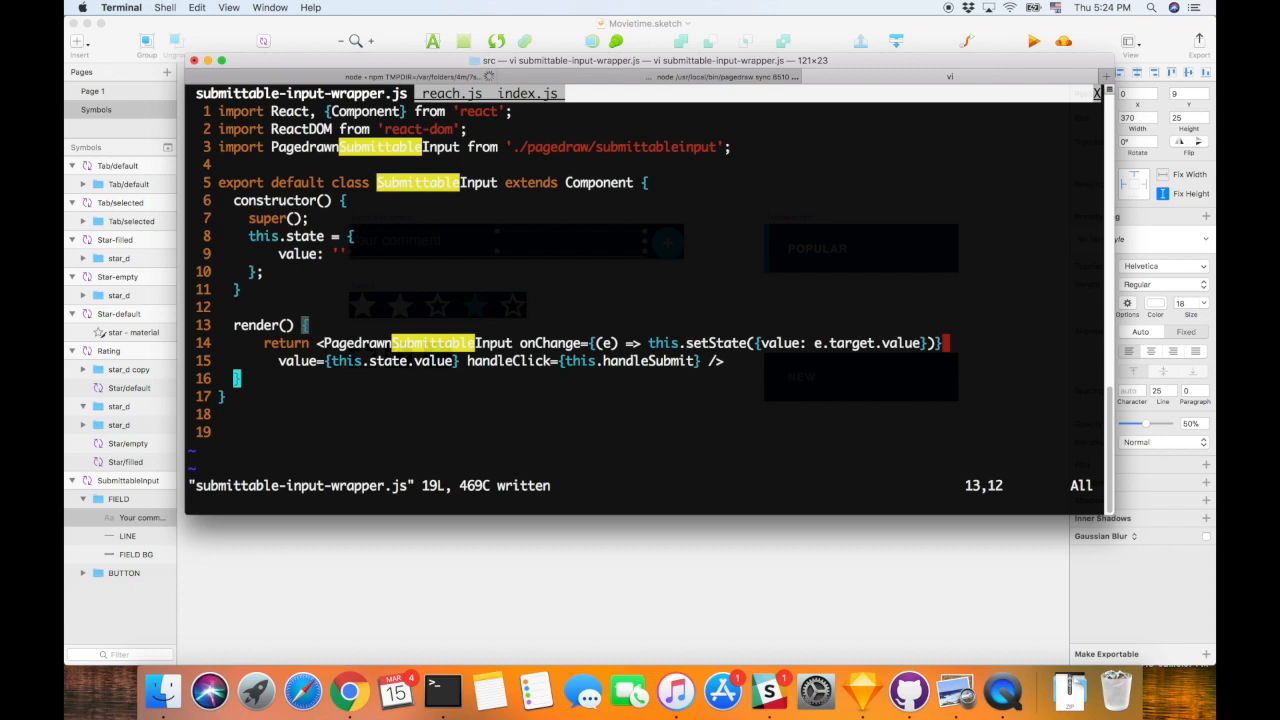
type(":w")
key("Return")
key("g")
key("t")
key("j")
key("j")
key("j")
key("j")
key("j")
key("j")
key("j")
key("j")
key("j")
key("j")
key("shift+v")
key("j")
key("j")
key("j")
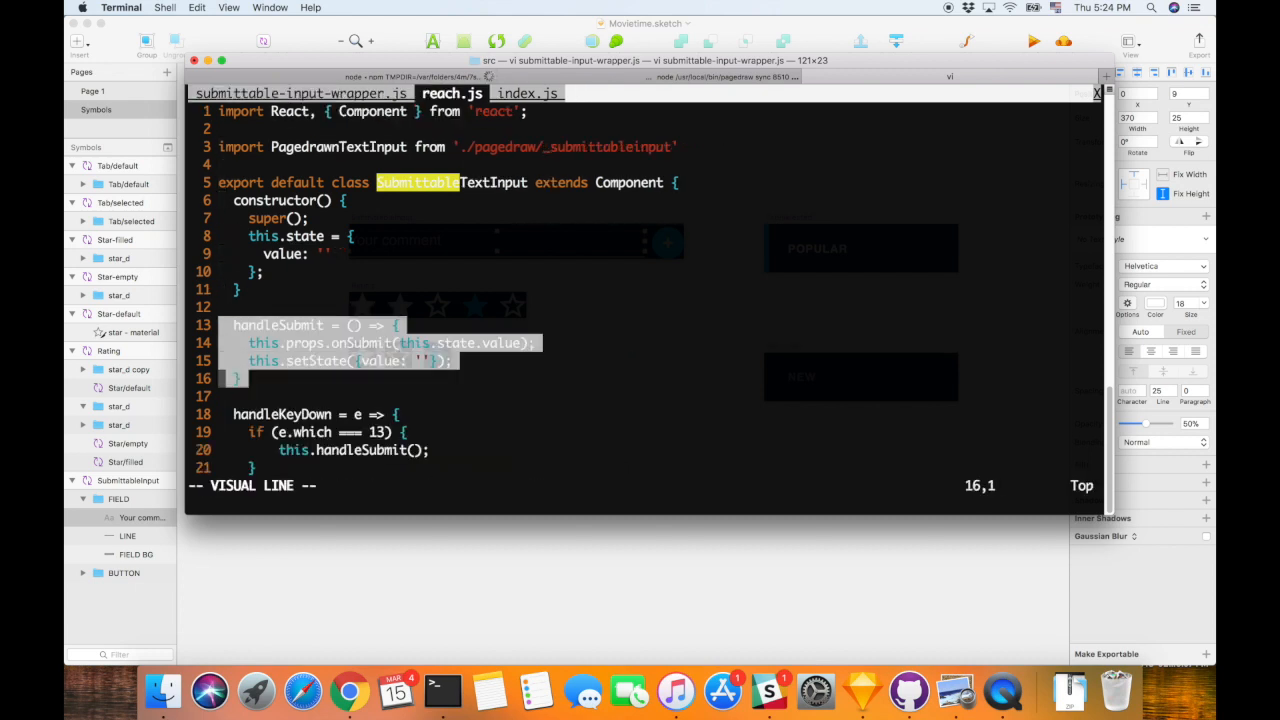
key("y")
- Paste the handleSubmit function above render() in submittable-input-wrapper.js, separated by a blank line, and save the file
key("g")
key("t")
key("g")
key("t")
key("k")
key("p")
key("shift+o")
key("Escape")
type("j:w")
key("Return")
- Review the handleSubmit function and the render() code in submittable-input-wrapper.js, then save the file again
key("j")
key("j")
key("j")
key("j")
key("j")
key("j")
key("j")
key("k")
key("k")
key("k")
key("k")
key("k")
key("k")
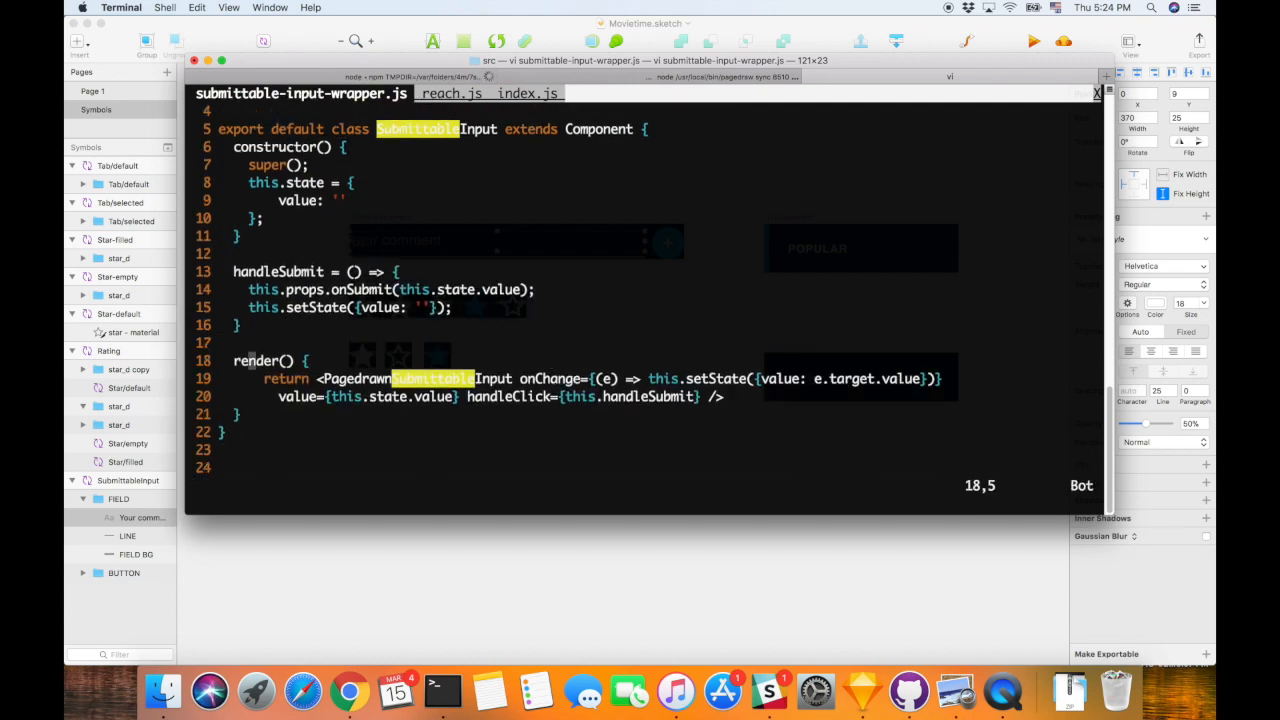
key("l")
key("shift+v")
key("Escape")
key("l")
key("l")
key("l")
key("l")
key("l")
key("l")
key("l")
key("l")
key("l")
key("l")
key("l")
key("l")
key("l")
key("l")
key("l")
key("l")
key("l")
key("l")
key("l")
key("l")
key("l")
key("l")
key("l")
key("l")
key("l")
key("l")
key("l")
key("j")
key("shift+v")
key("Escape")
type(":")
type(":w")
key("Return")
type(":w")
key("Return")
type(":w")
key("Return")
- Switch to the React App in Chrome and test submitting the comment "Hell oworld" with the plus button
key("ctrl+Right")
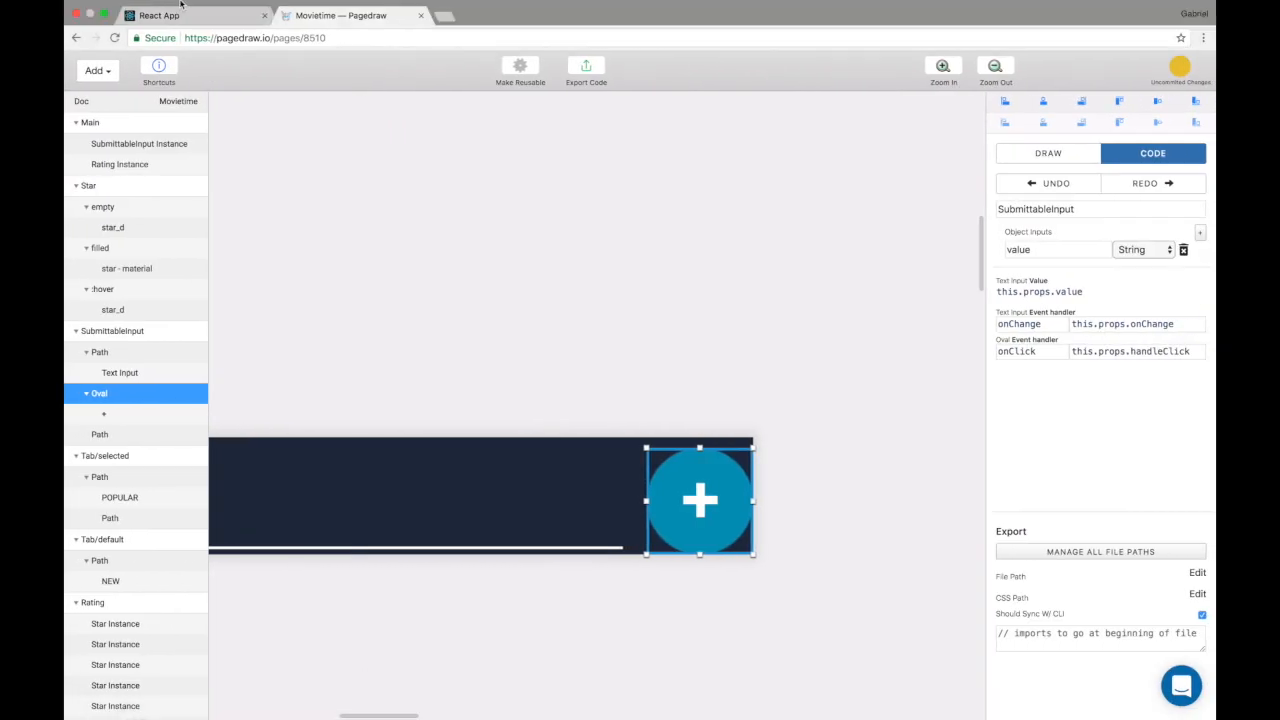
left_click(207, 18)
type("Hell oworld")
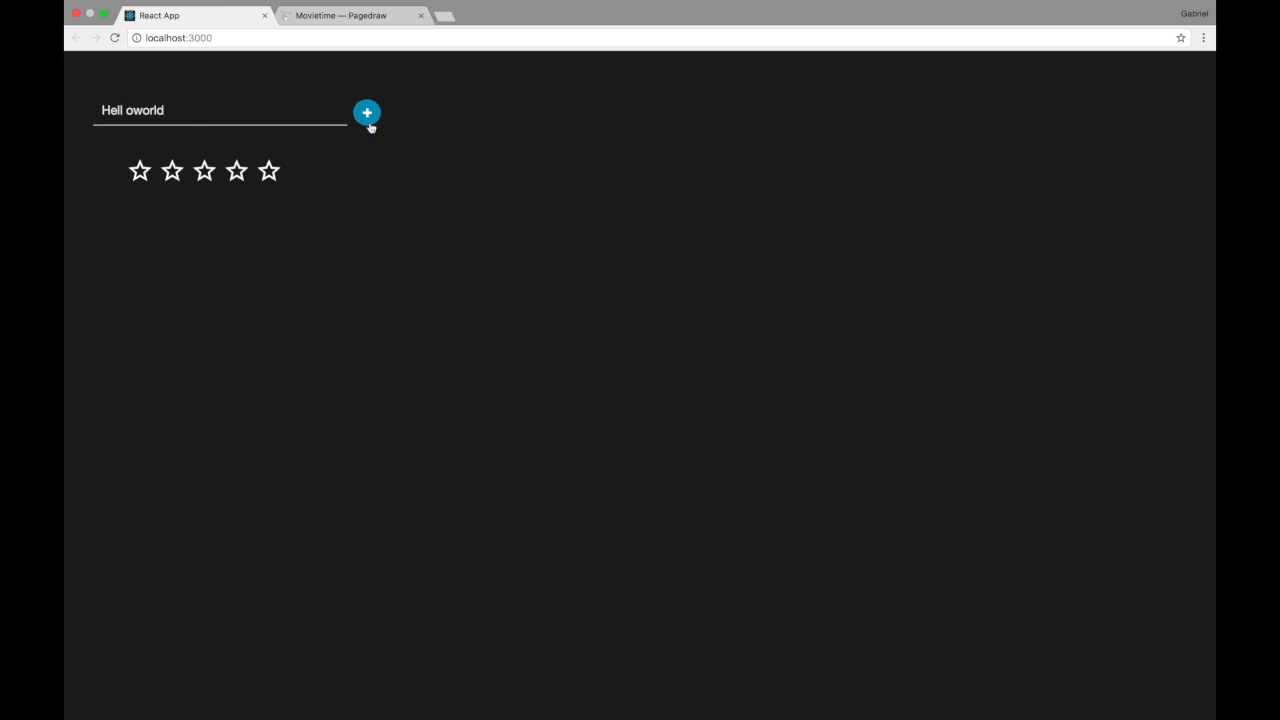
left_click(368, 129)
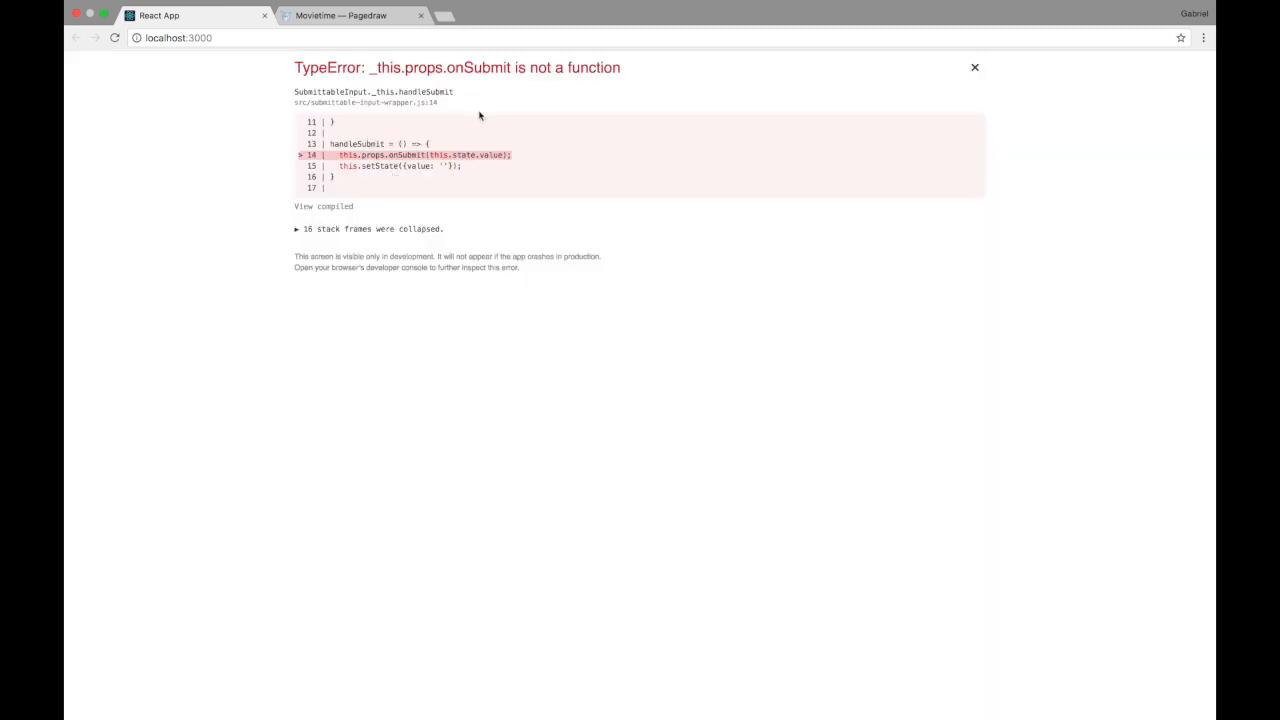
- Return to the Movietime document in Pagedraw and select the SubmittableInput instance in Main
key("ctrl+Left")
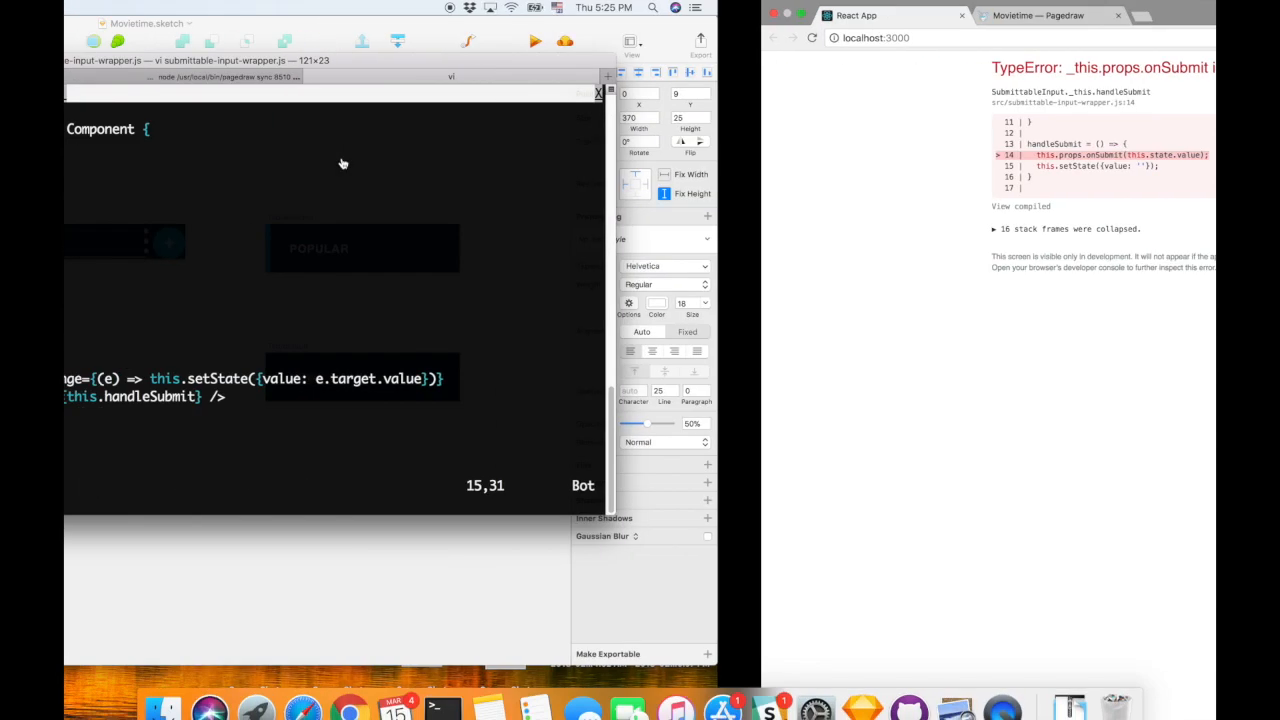
key("ctrl+Right")
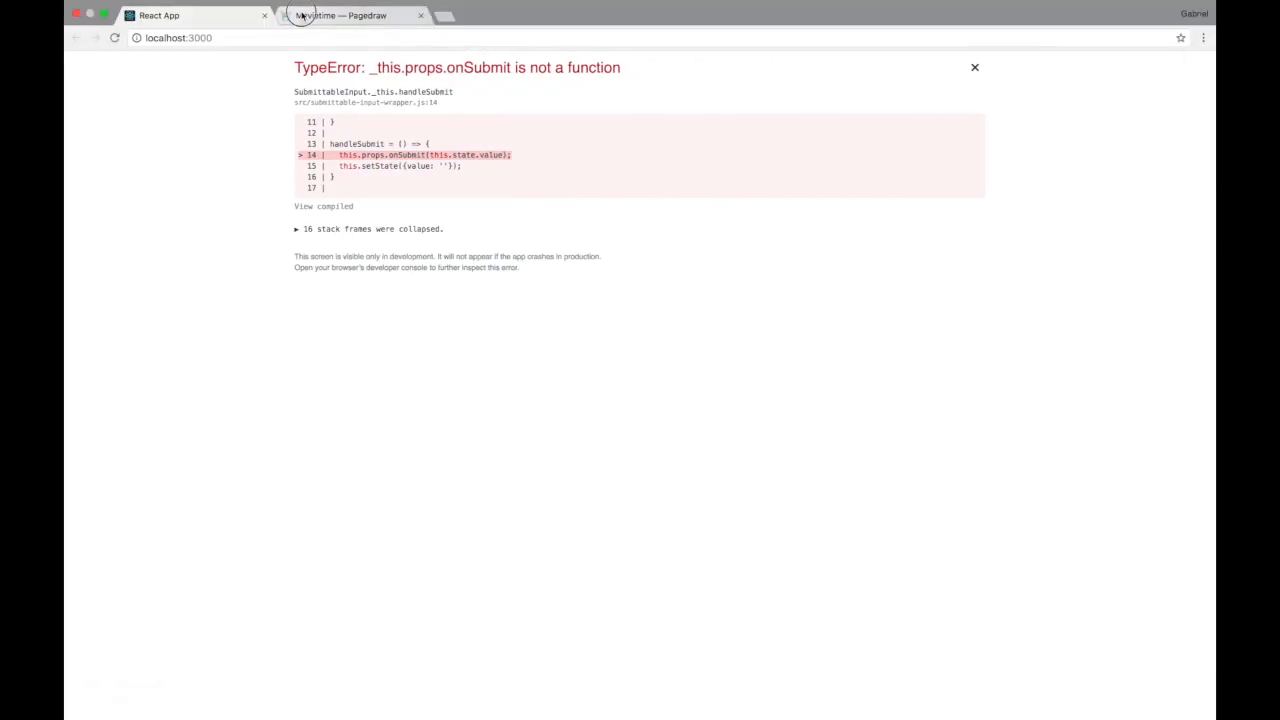
left_click(300, 15)
scroll(403, 276, "down", 3)
scroll(395, 276, "up", 5)
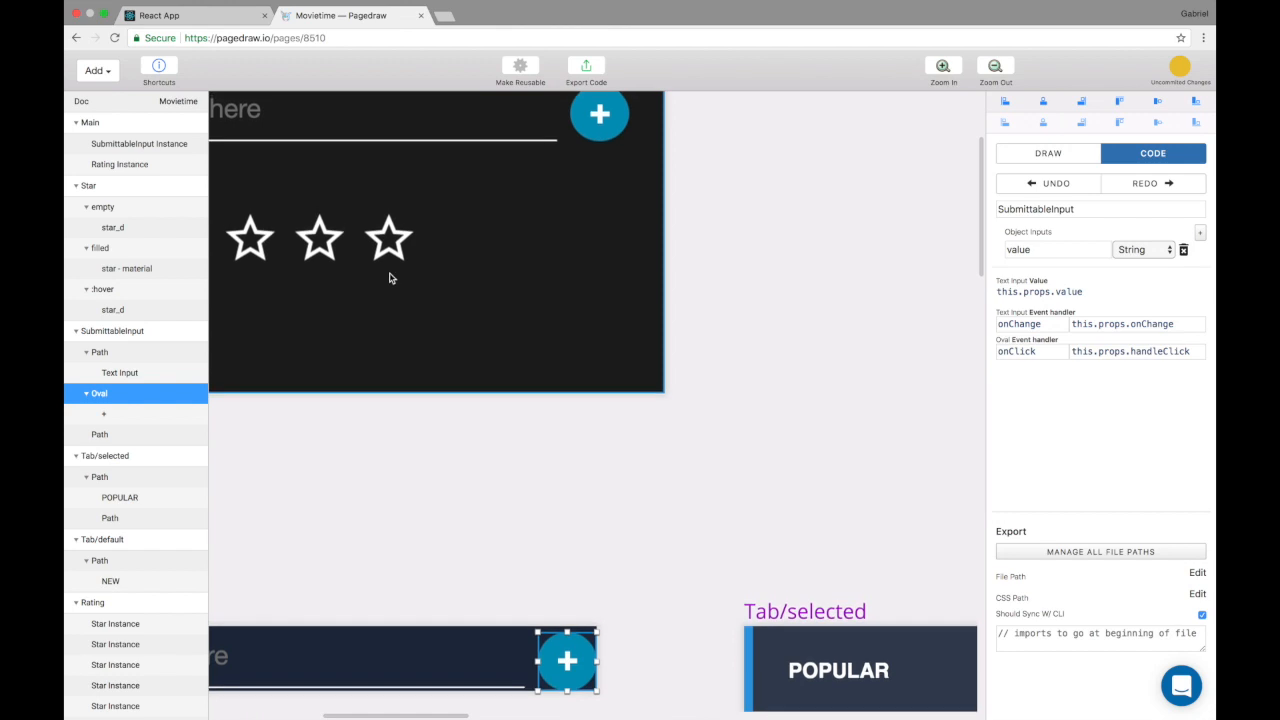
scroll(380, 303, "left", 1)
left_click(377, 310)
scroll(377, 310, "left", 4)
scroll(540, 200, "down", 2)
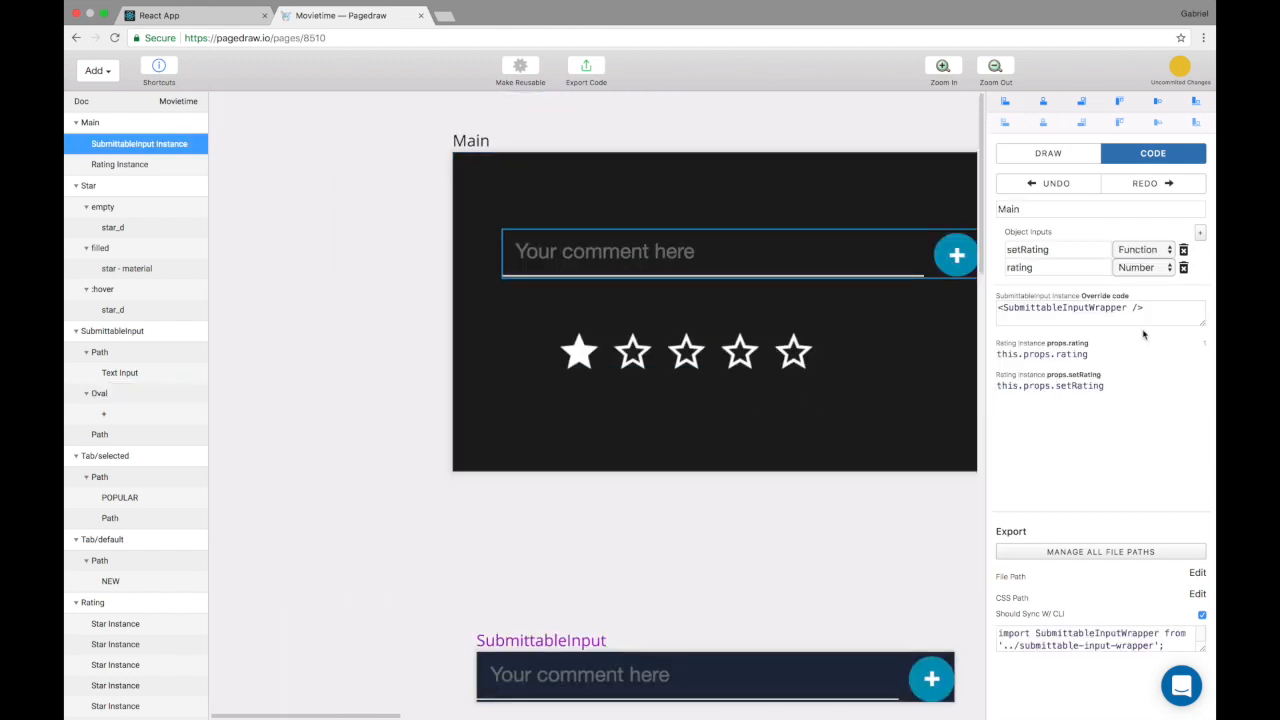
- Add onSubmit={(what) => window.alert(what)} to SubmittableInputWrapper in the SubmittableInput instance's override code
left_click(1019, 310)
left_click_drag(1021, 309, 1095, 309)
left_click(1131, 308)
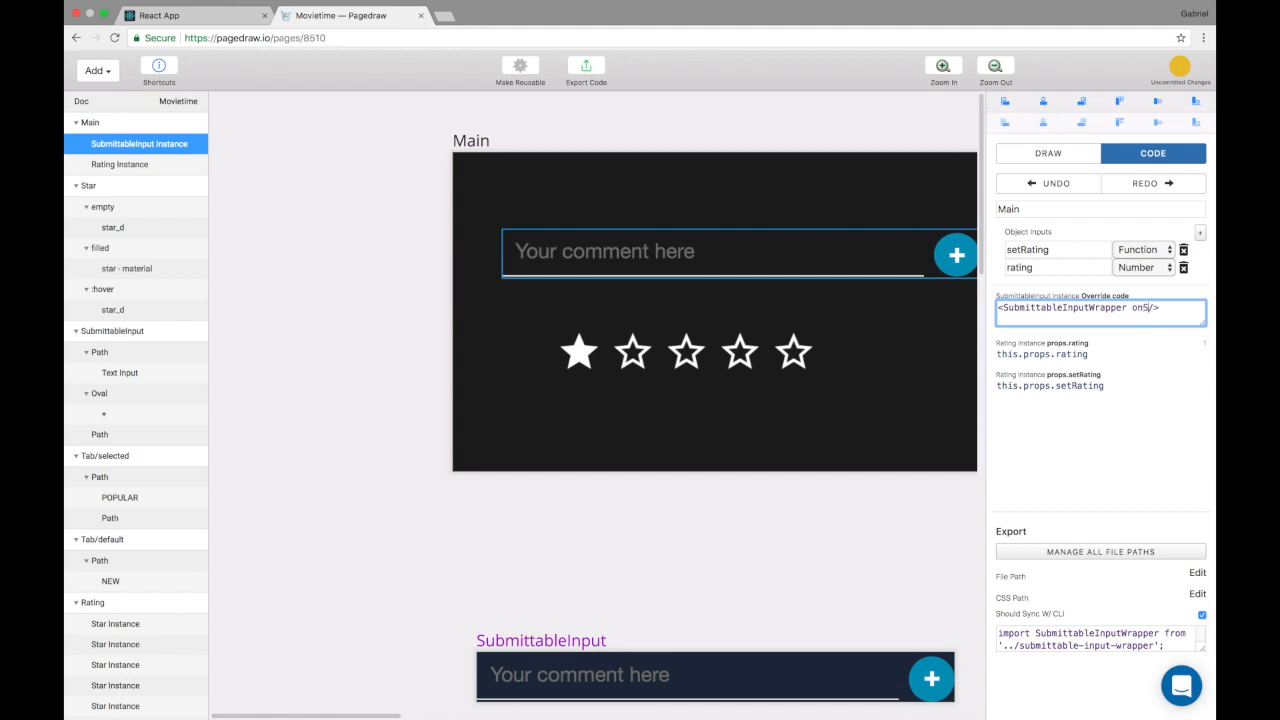
type("onSubmit={}")
key("Left")
key("Left")
type("window.alert()")
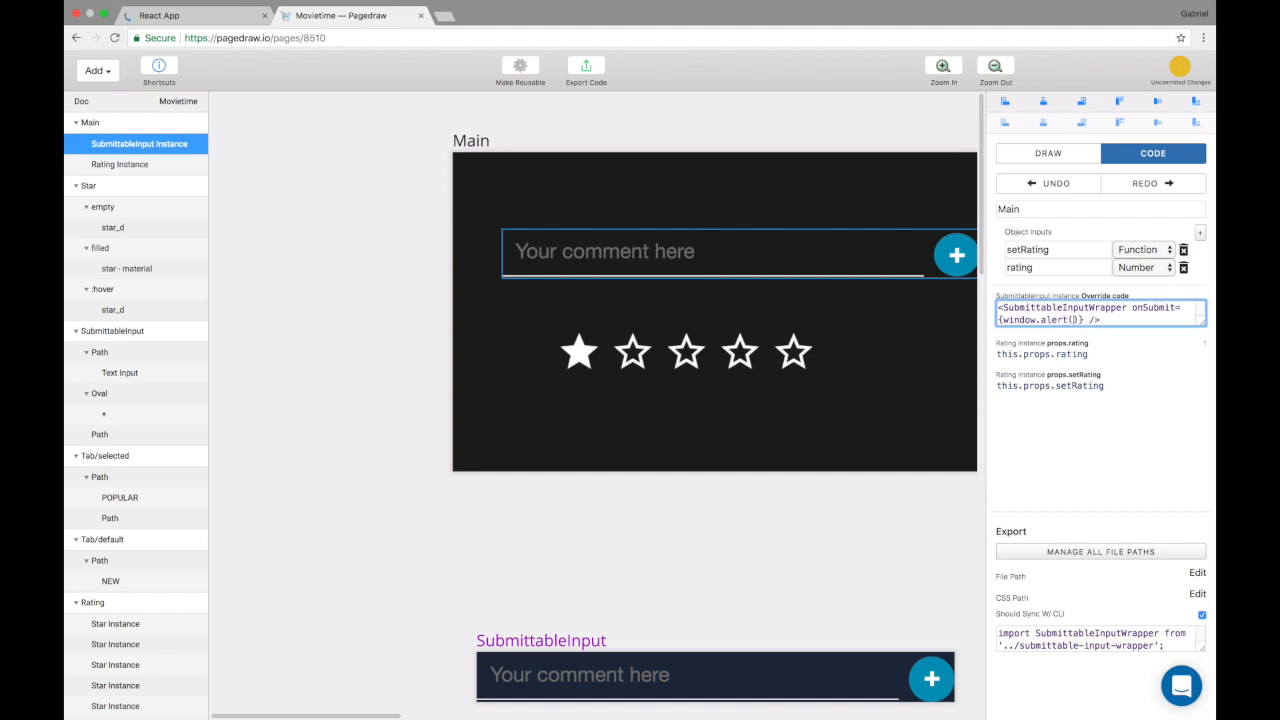
type("wha")
type("(what) =>")
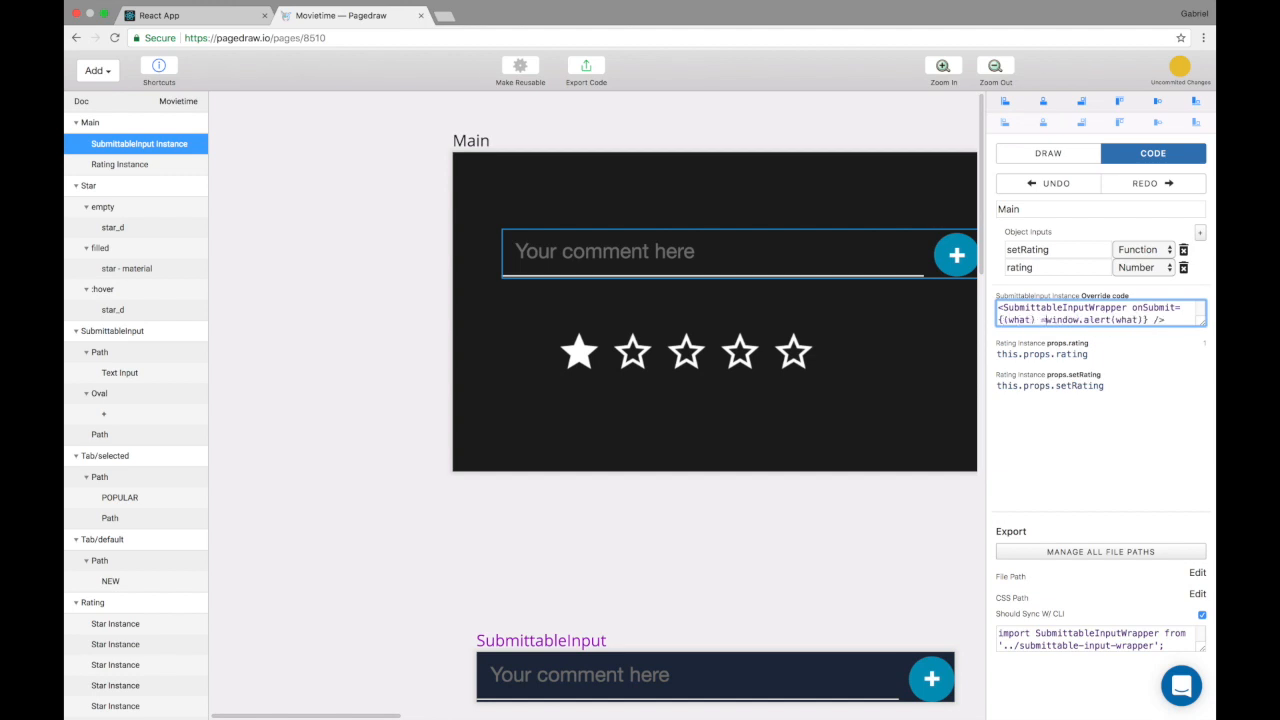
- Test the React App by submitting the comment "asd fadf sdafs" with the plus button and dismiss the alert
left_click(195, 15)
left_click(201, 114)
type("asd fadf sdafs")
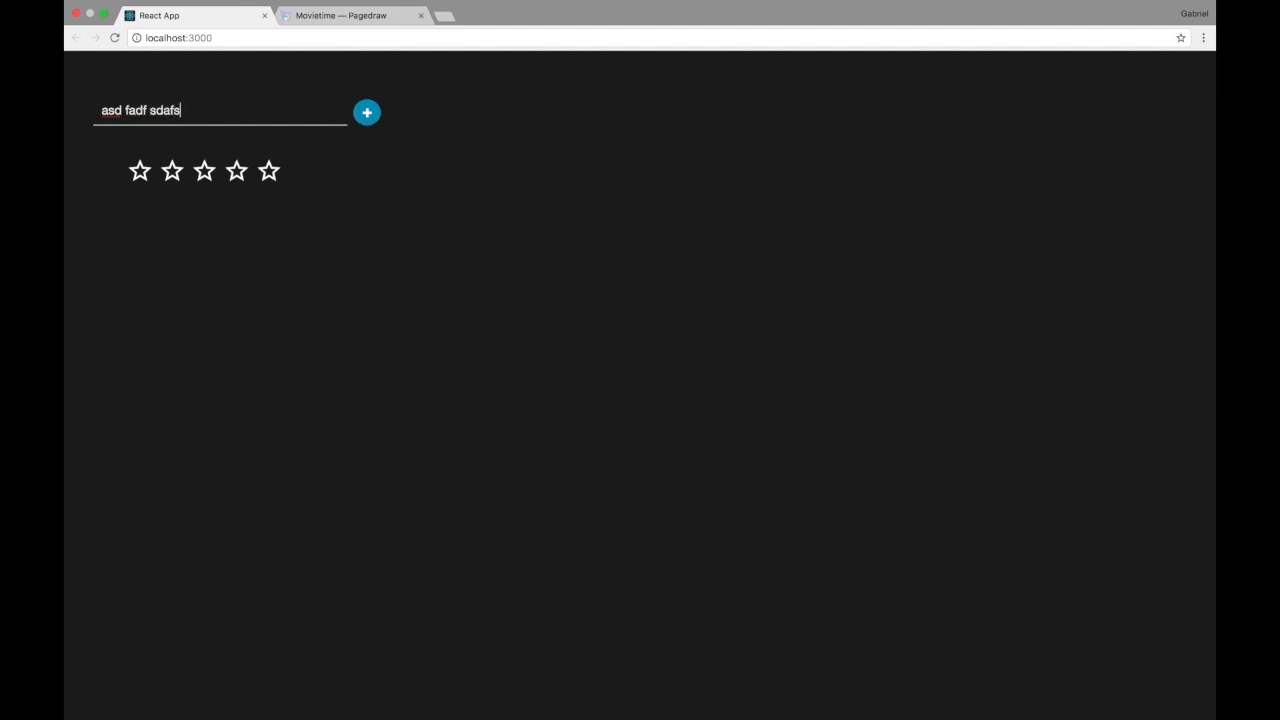
left_click(367, 114)
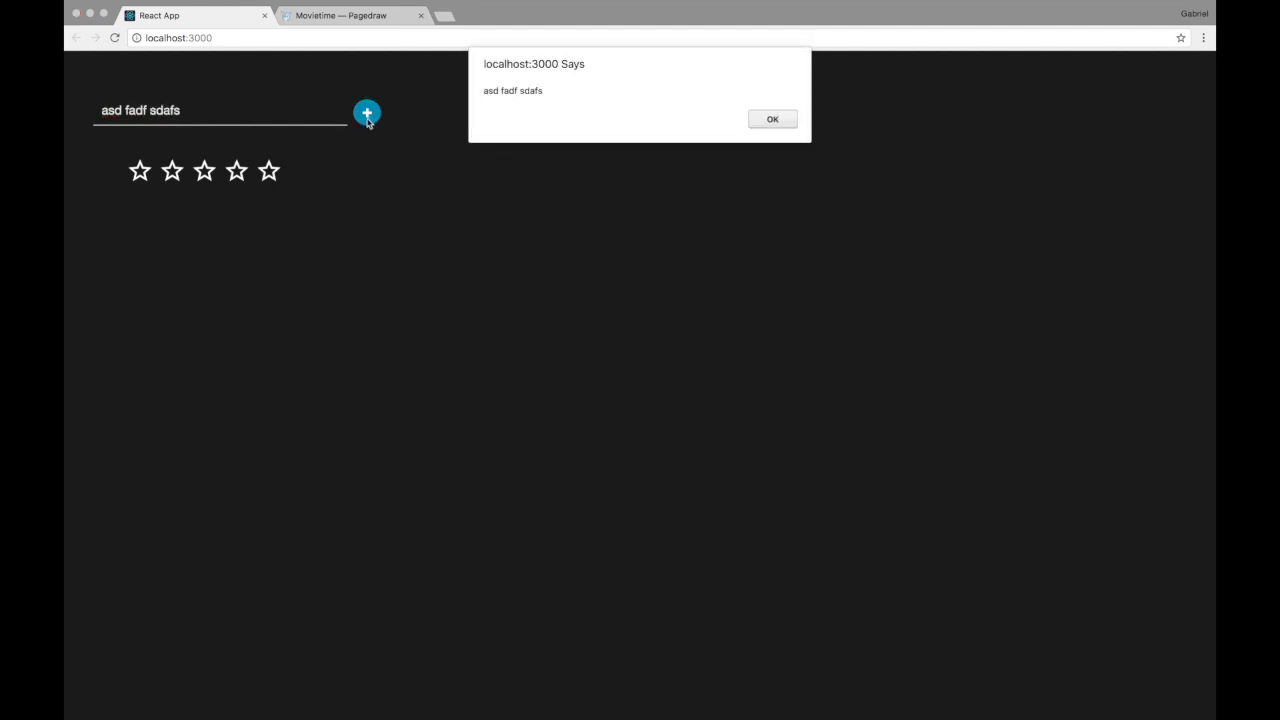
left_click(772, 120)
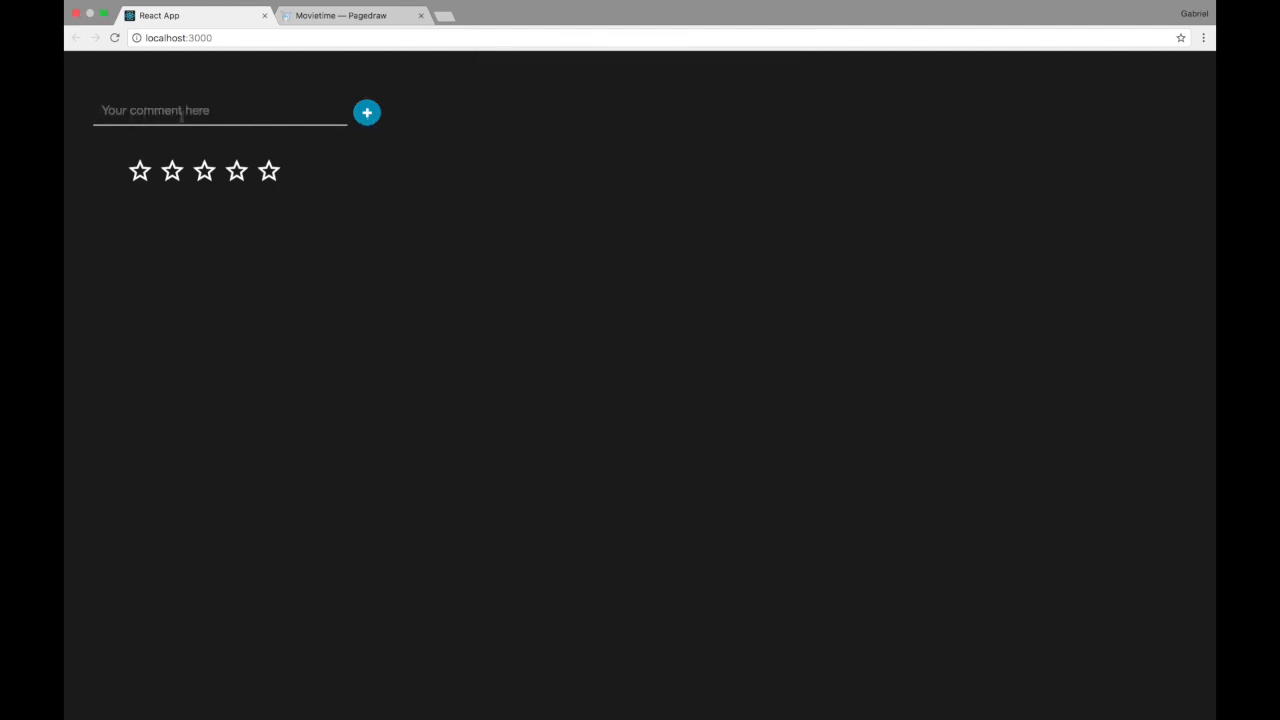
- Switch to Terminal, compare handleSubmit in the wrapper with reach.js, and look at the comment field in the React App
key("super+Tab")
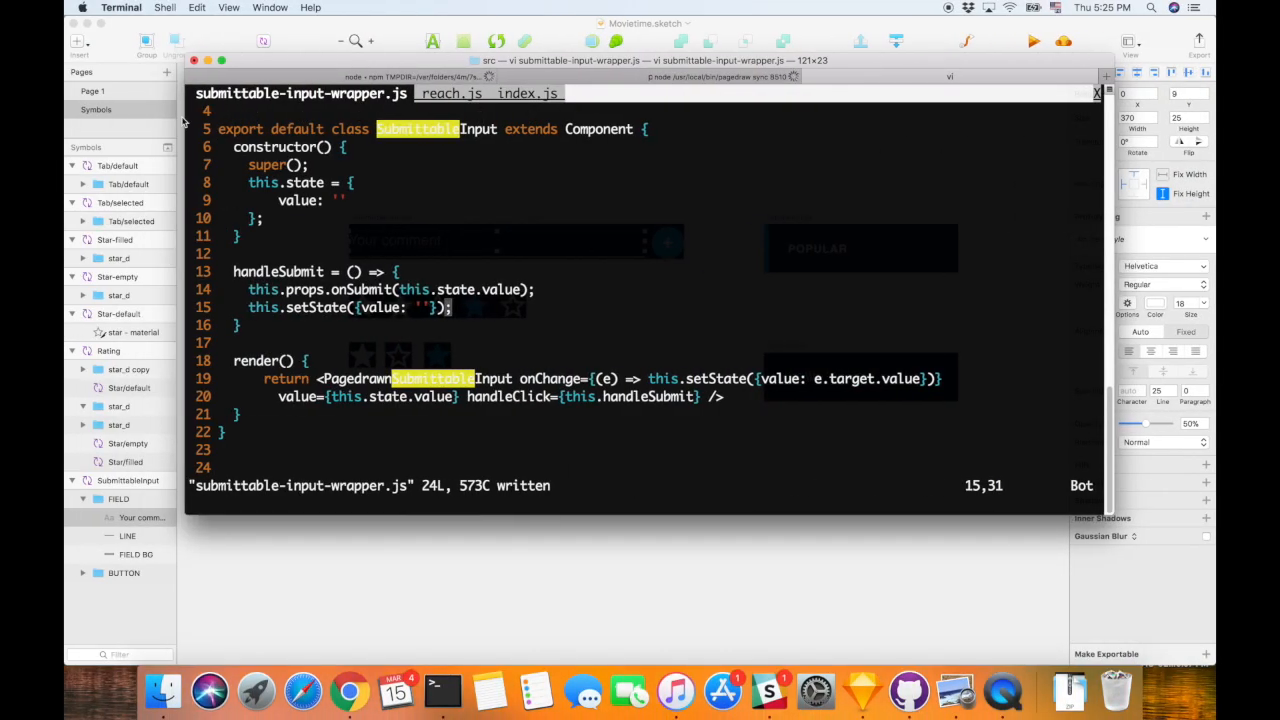
left_click(304, 253)
left_click(303, 289)
left_click(303, 307)
key("g")
key("t")
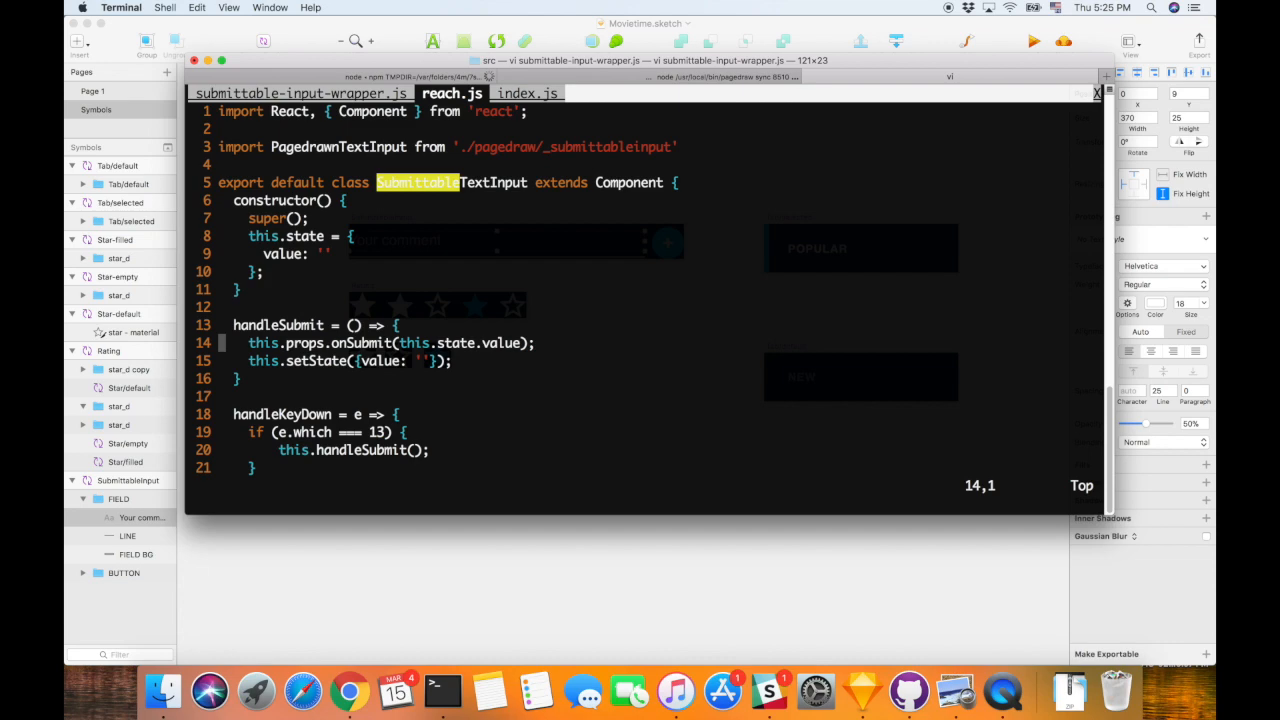
key("g")
key("T")
key("ctrl+Right")
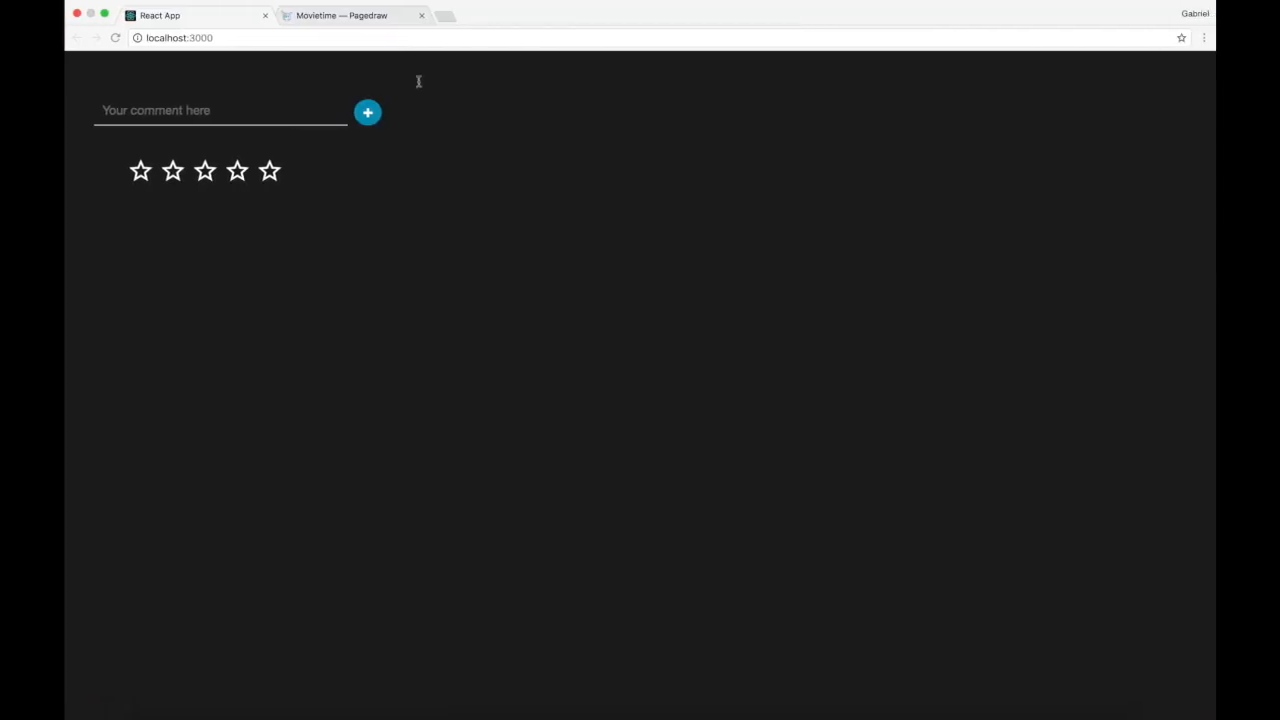
- Return to Terminal and copy the five-line handleKeyDown function from reach.js
key("ctrl+Left")
key("g")
key("t")
key("j")
key("j")
key("j")
key("j")
key("j")
key("j")
key("j")
key("j")
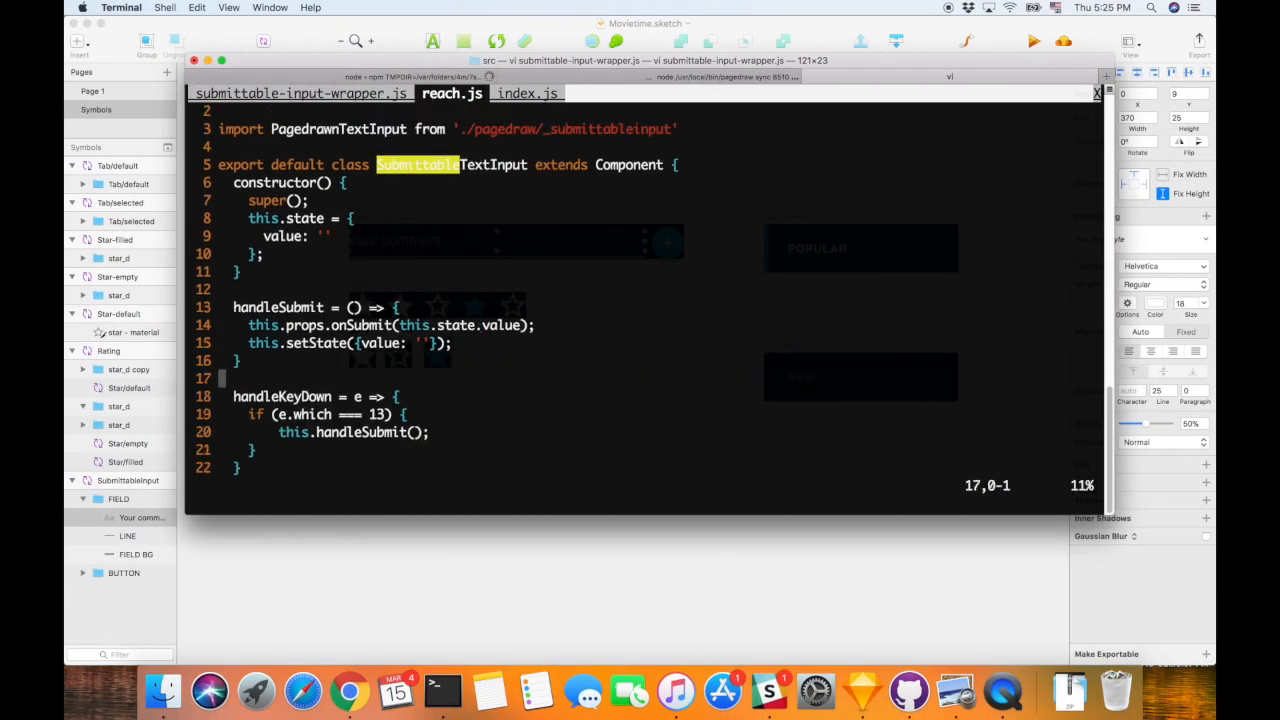
key("k")
key("k")
key("k")
key("k")
key("V")
key("j")
key("j")
key("j")
key("j")
key("y")
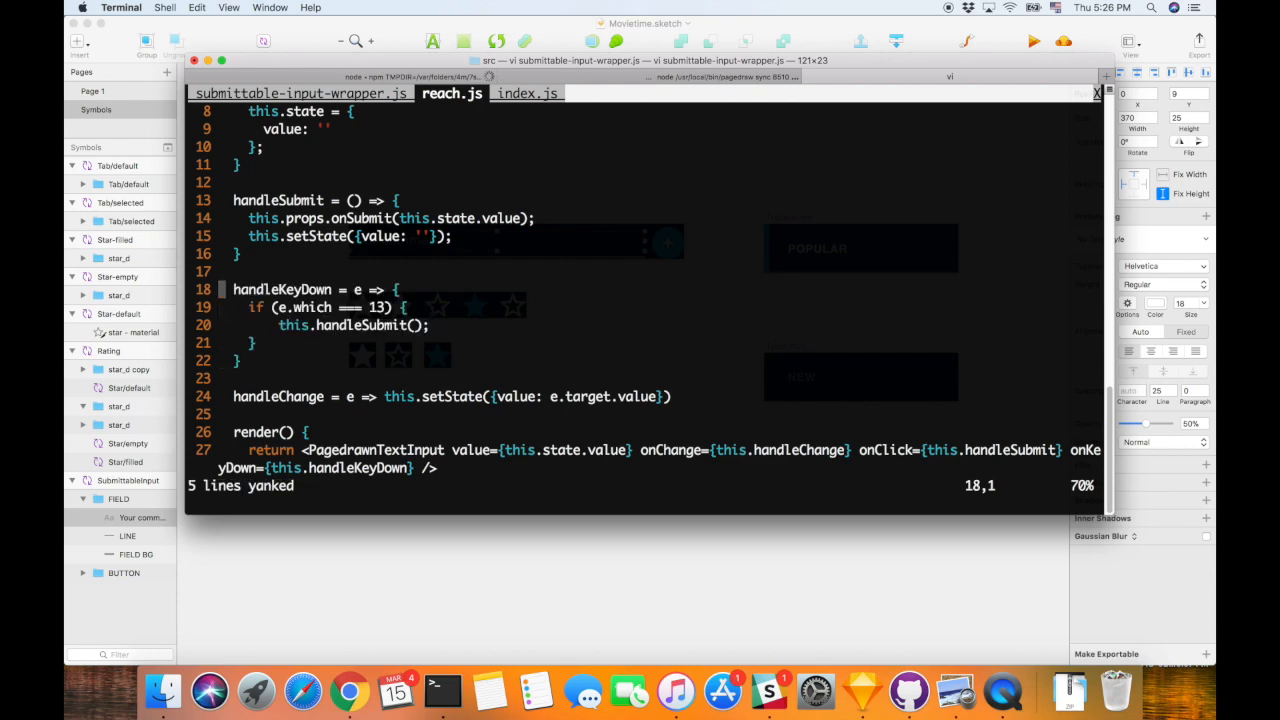
- Paste the handleKeyDown function between handleSubmit and render() in submittable-input-wrapper.js, preceded by a blank line, and save the file
key("g")
key("T")
key("p")
key("O")
key("Escape")
type(":w")
key("Return")
- Look over the pasted handleKeyDown function down to render() in submittable-input-wrapper.js and save the file again
key("j")
key("j")
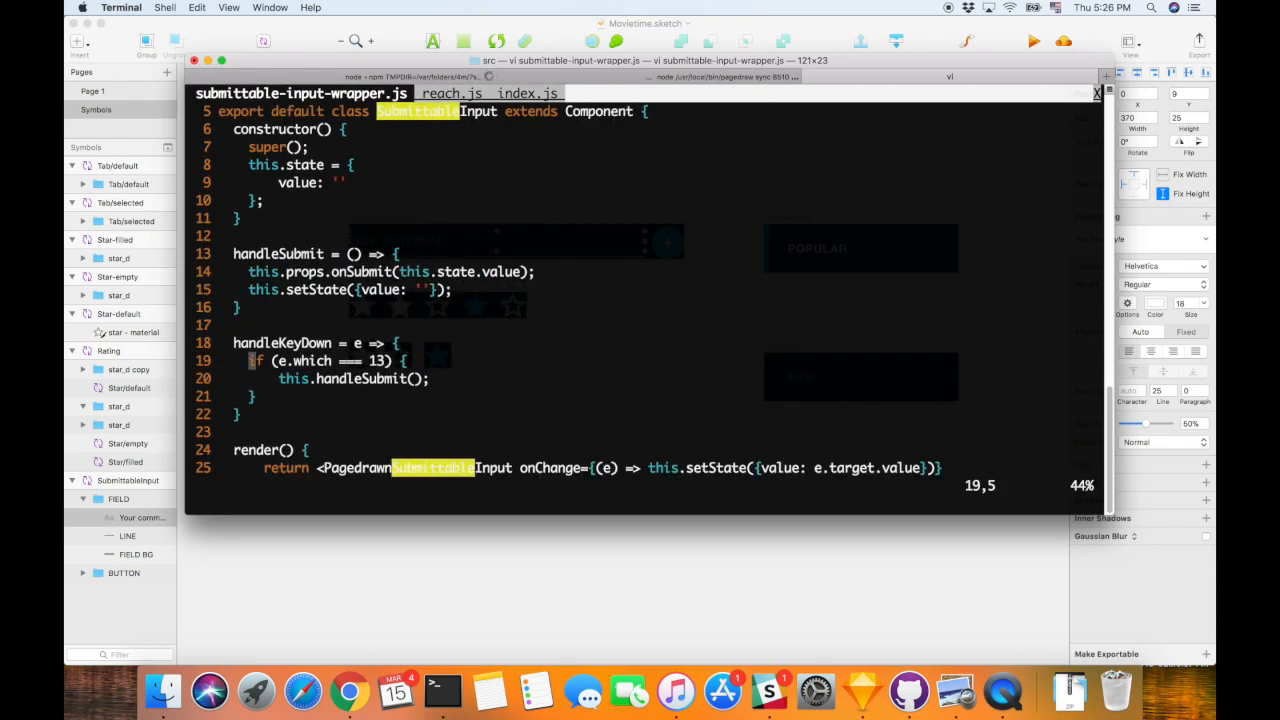
key("V")
key("j")
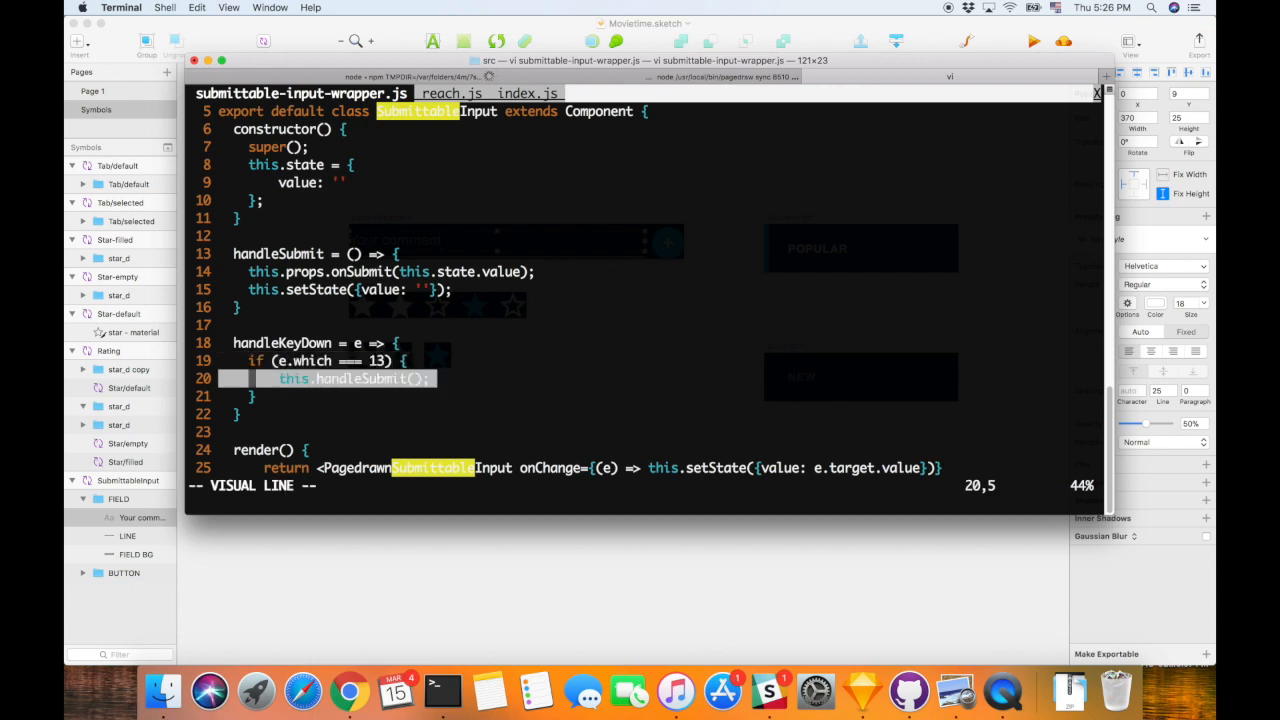
key("Escape")
key("j")
key("j")
key("j")
key("j")
key("j")
type(":w")
key("Return")
- Add the prop onKeyDown={this.handleKeyDown} after handleClick on the PagedrawnSubmittableInput element in render(), and save the file
key("l")
key("l")
key("l")
key("l")
key("l")
key("l")
key("l")
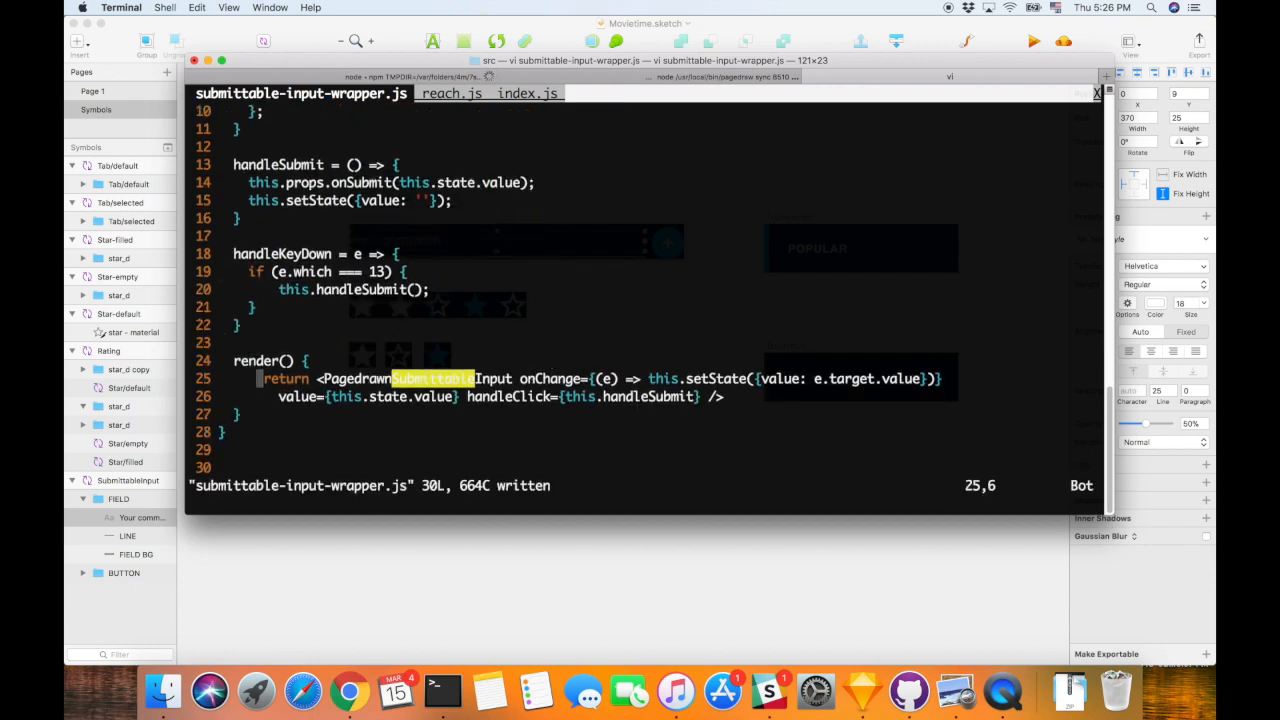
key("j")
key("A")
key("Escape")
key("h")
key("h")
type("it}")
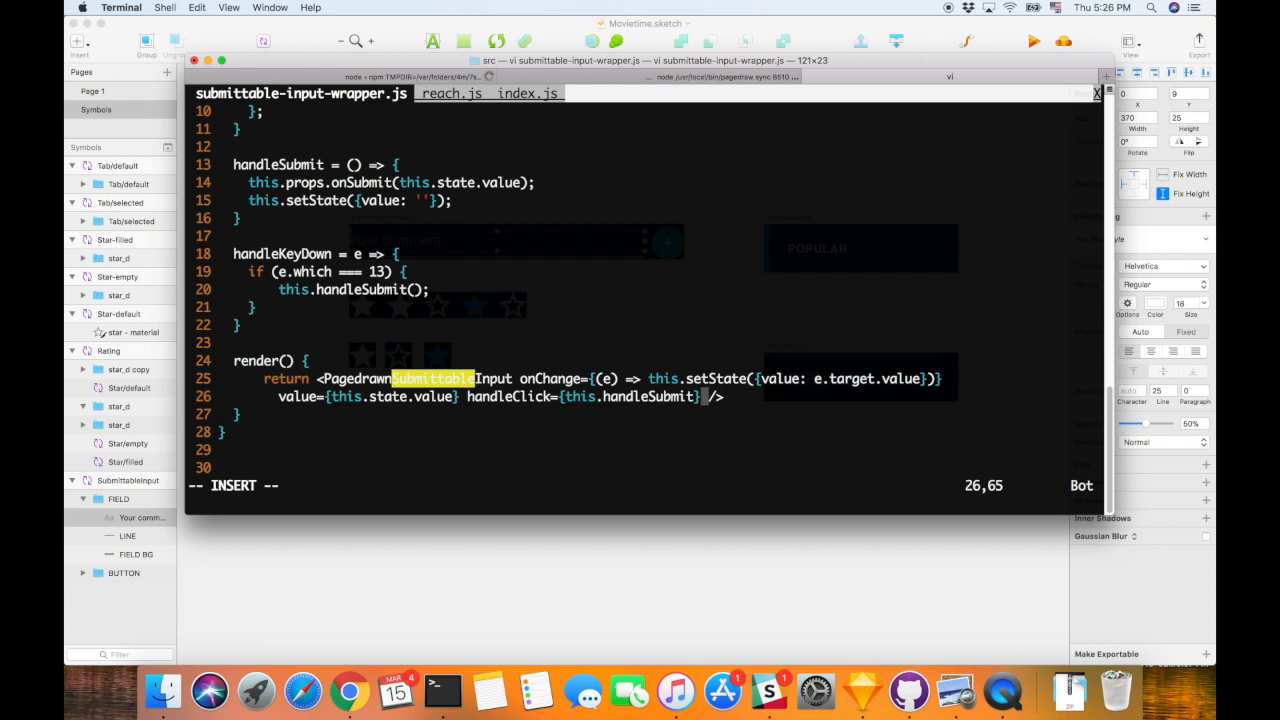
type(" onKeyDown")
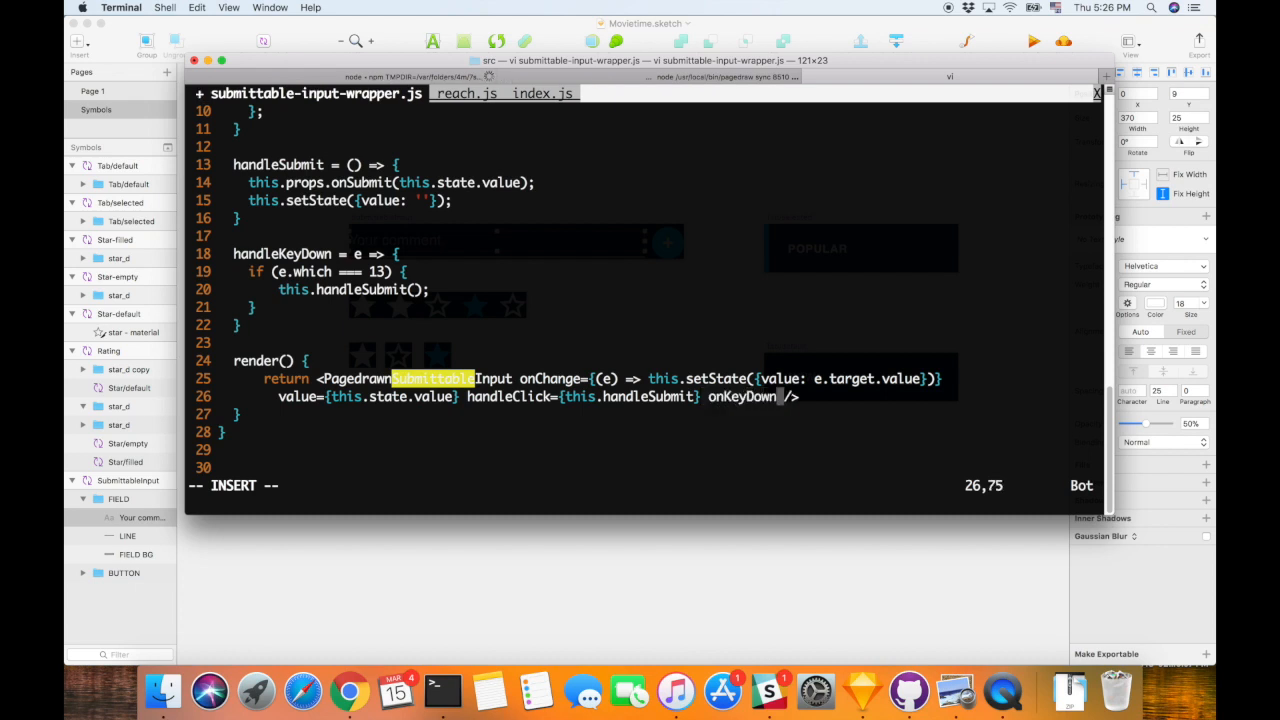
key("BackSpace")
key("BackSpace")
type("wn={")
type("this.handleKeyDown")
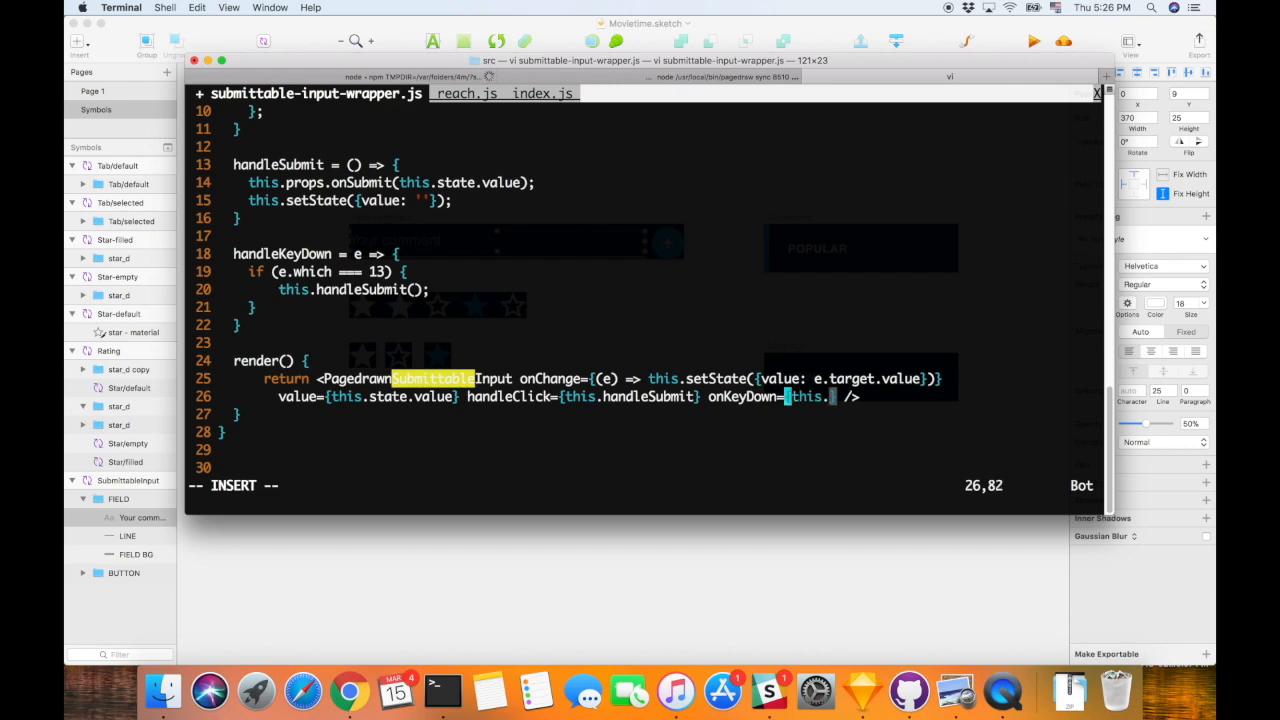
key("Escape")
type(":w")
key("Return")
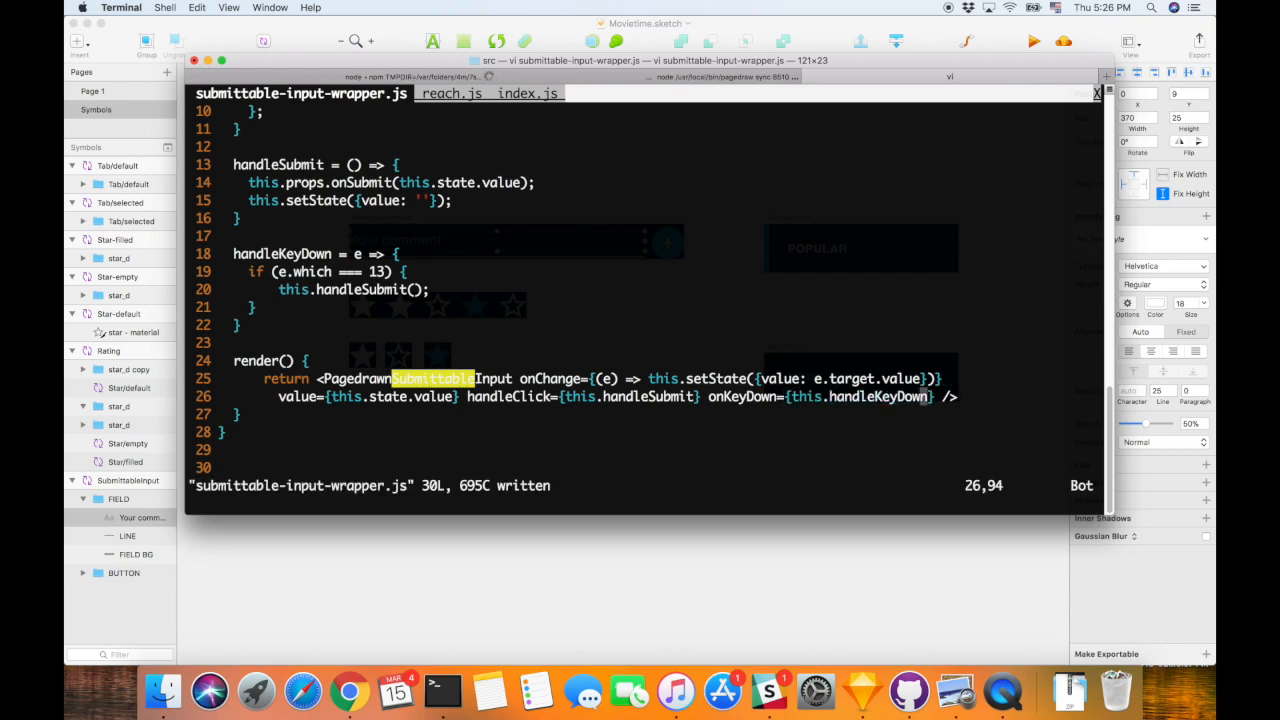
- Switch to the Movietime document in Pagedraw and add a second event handler to the text input of the SubmittableInput component
key("ctrl+Right")
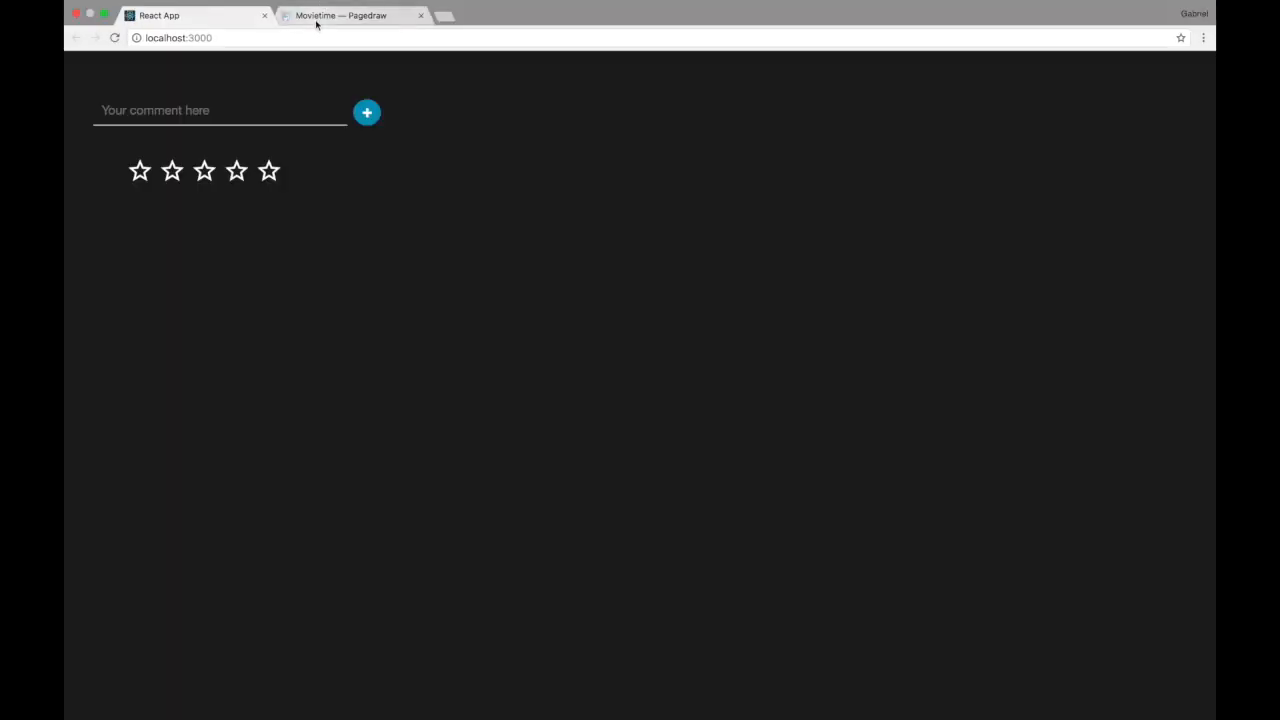
left_click(316, 16)
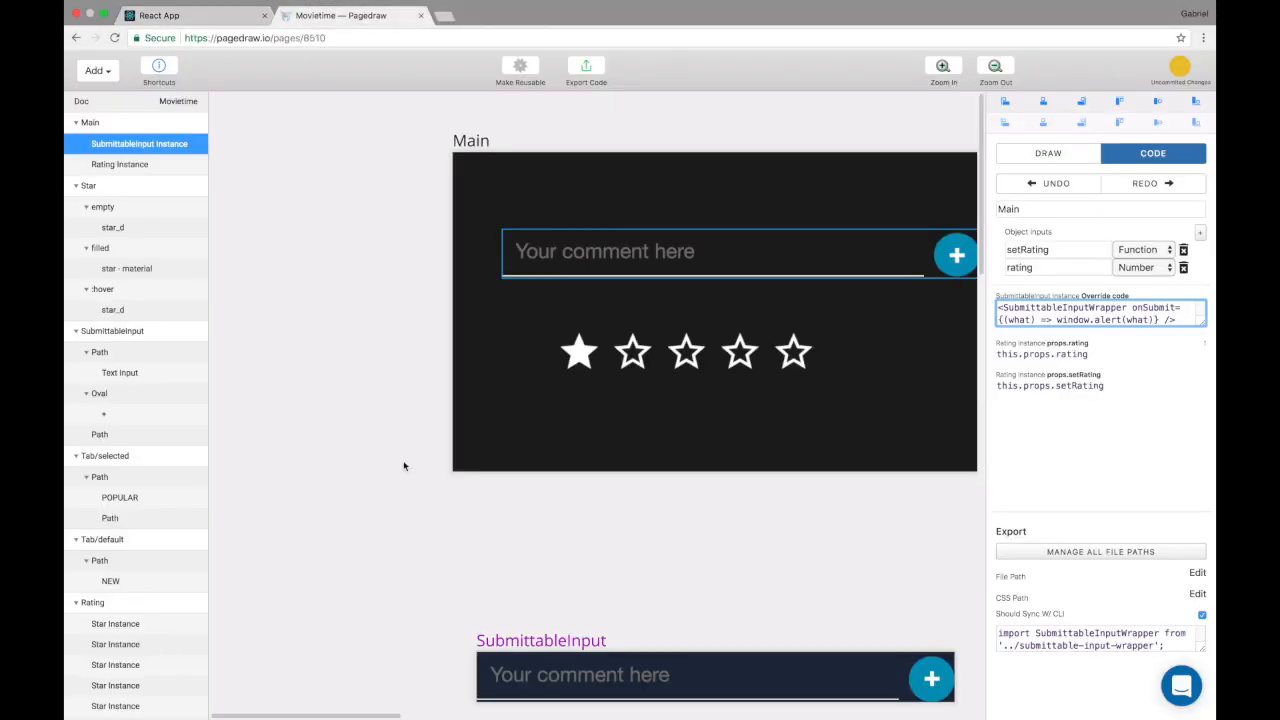
scroll(400, 424, "down", 5)
left_click(573, 413)
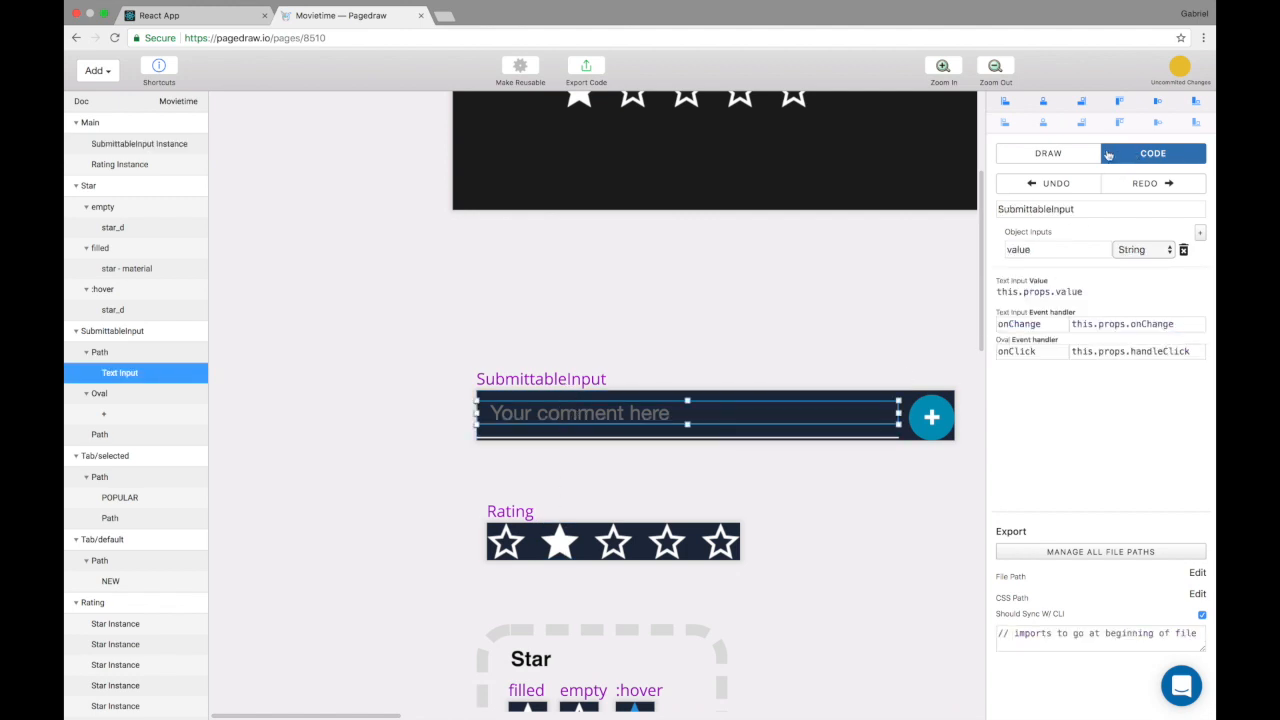
left_click(1048, 153)
scroll(1163, 594, "down", 5)
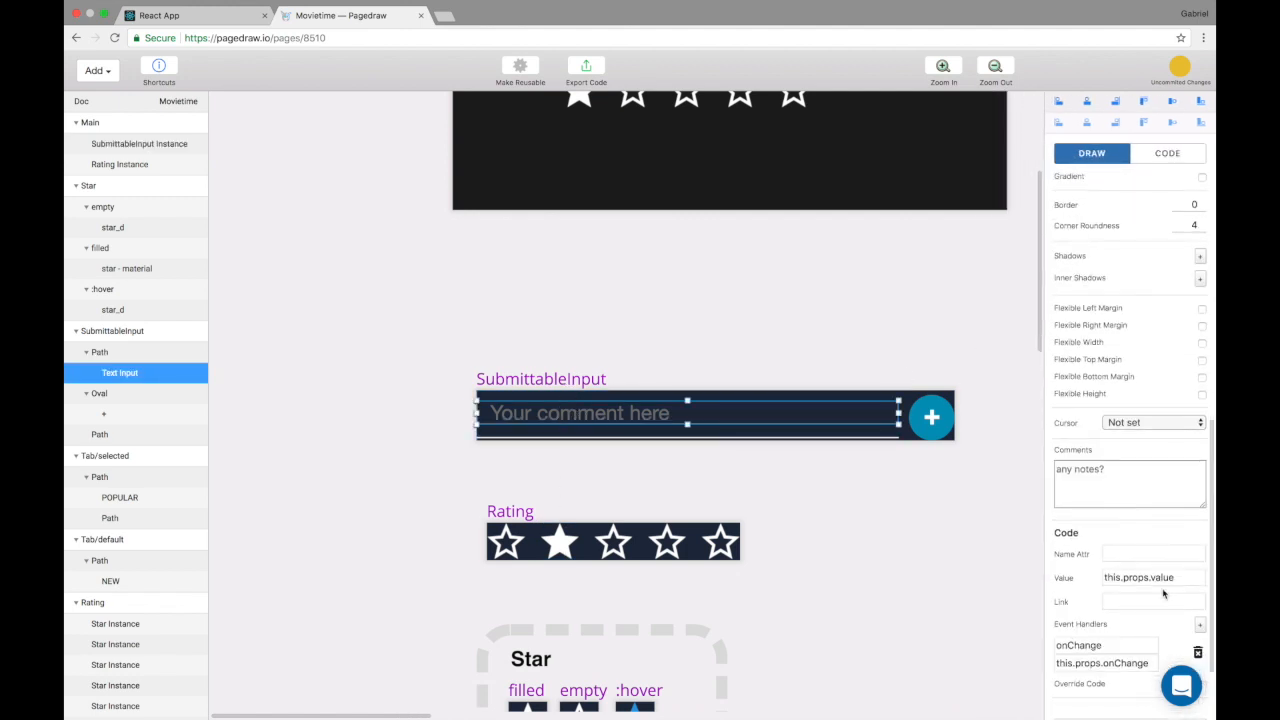
scroll(1163, 594, "down", 2)
left_click(1200, 529)
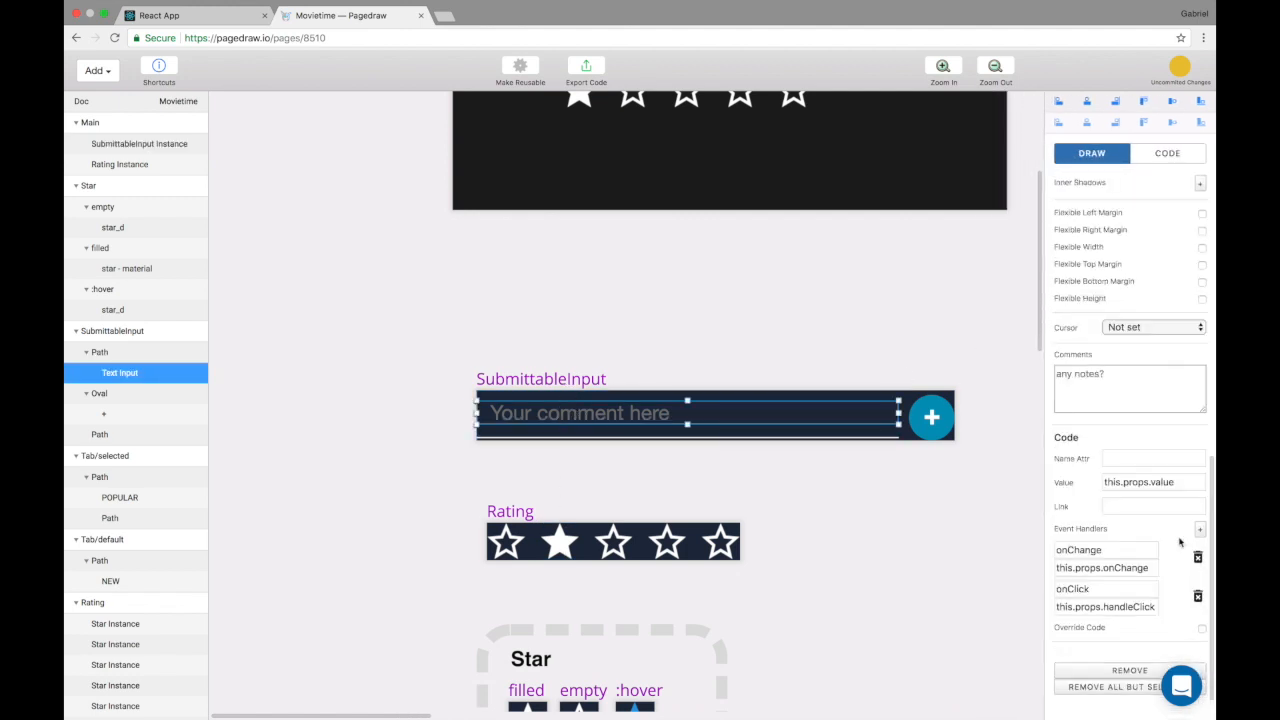
- Set the text input's new event handler to onKeyDown with the code this.props.onKeyDown
double_click(1071, 588)
type("onKeyDo")
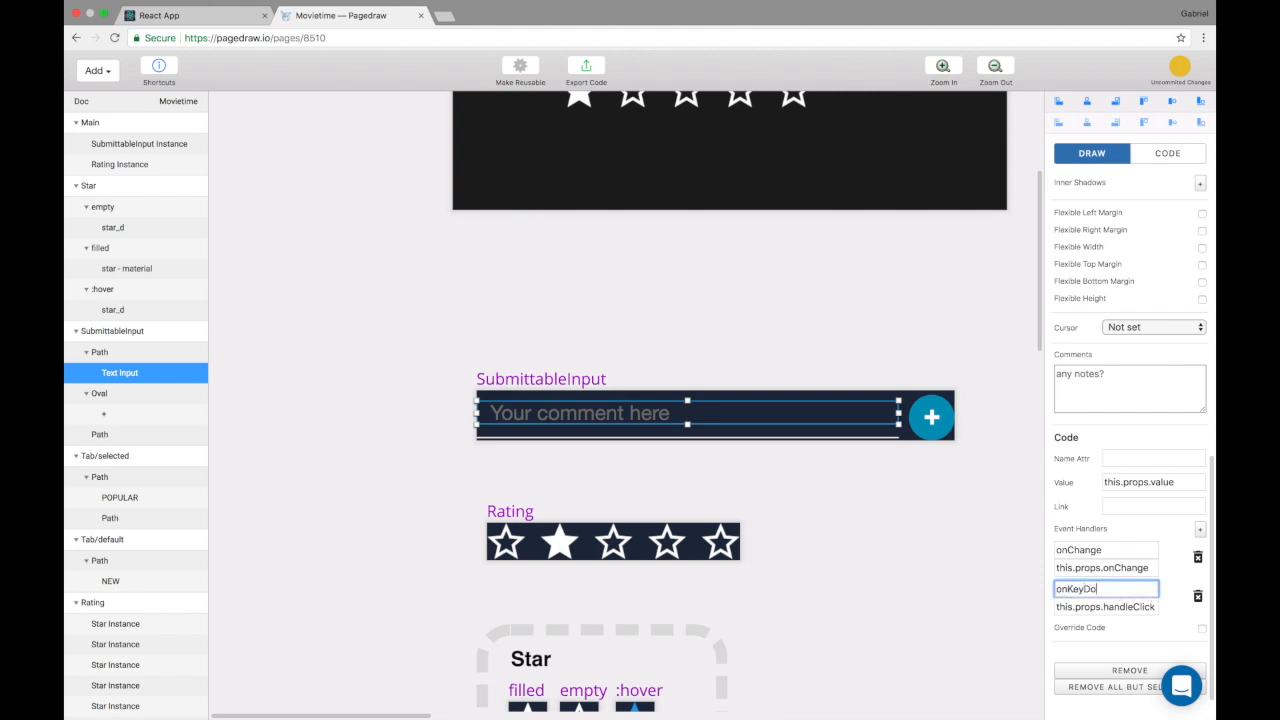
type("wn")
left_click_drag(1133, 607, 1157, 607)
key("BackSpace")
type("KeyDown")
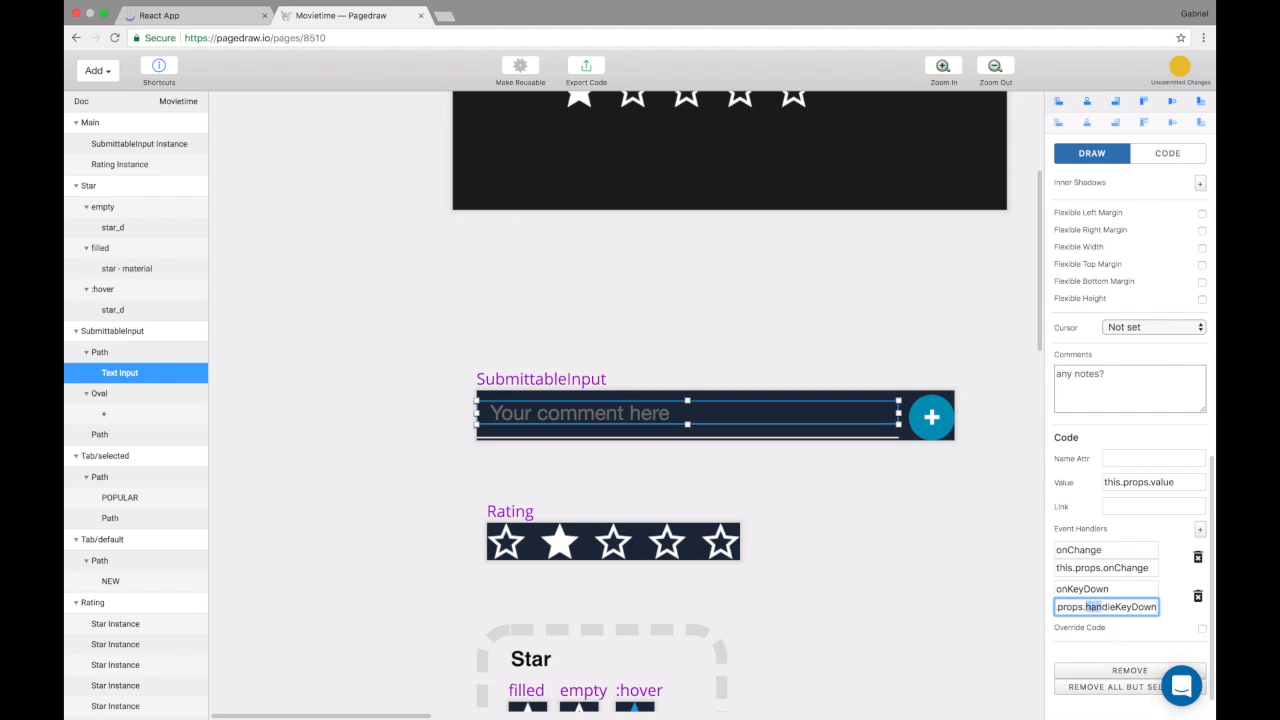
type("on")
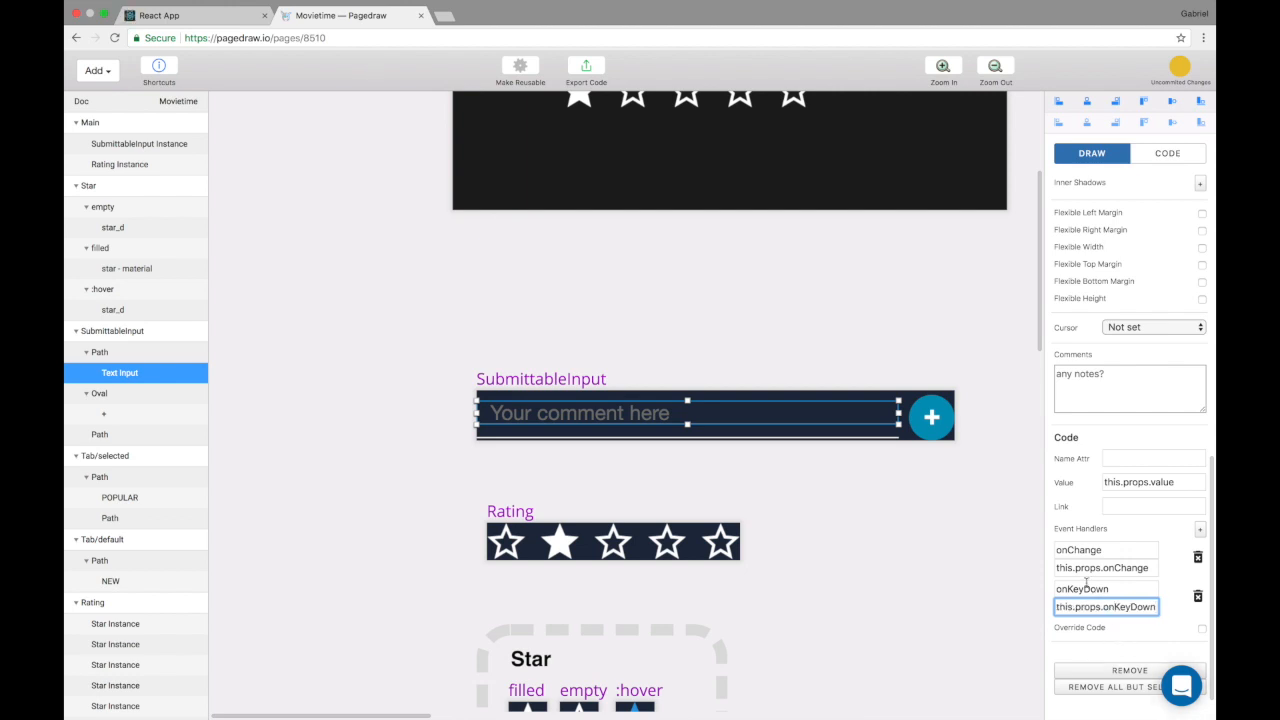
- Test the React App by submitting the comment "Hey world" with the Enter key and dismiss the alert
left_click(195, 15)
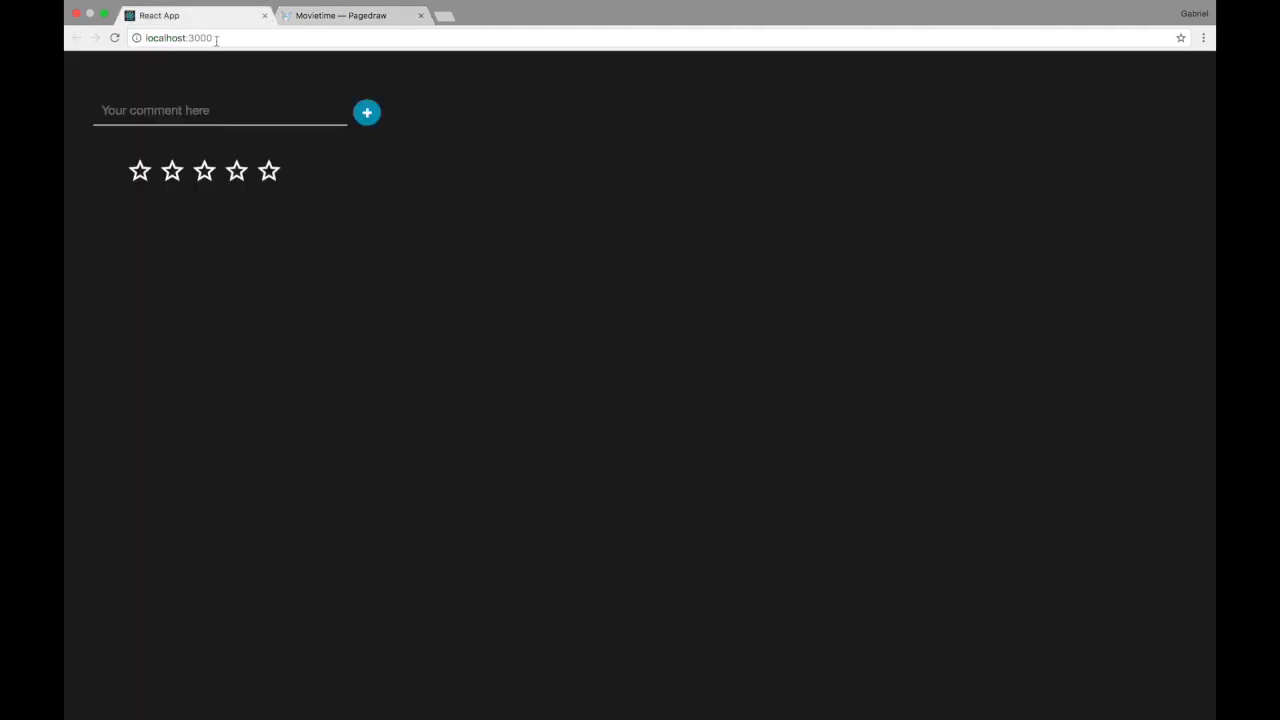
type("Hey world")
key("Return")
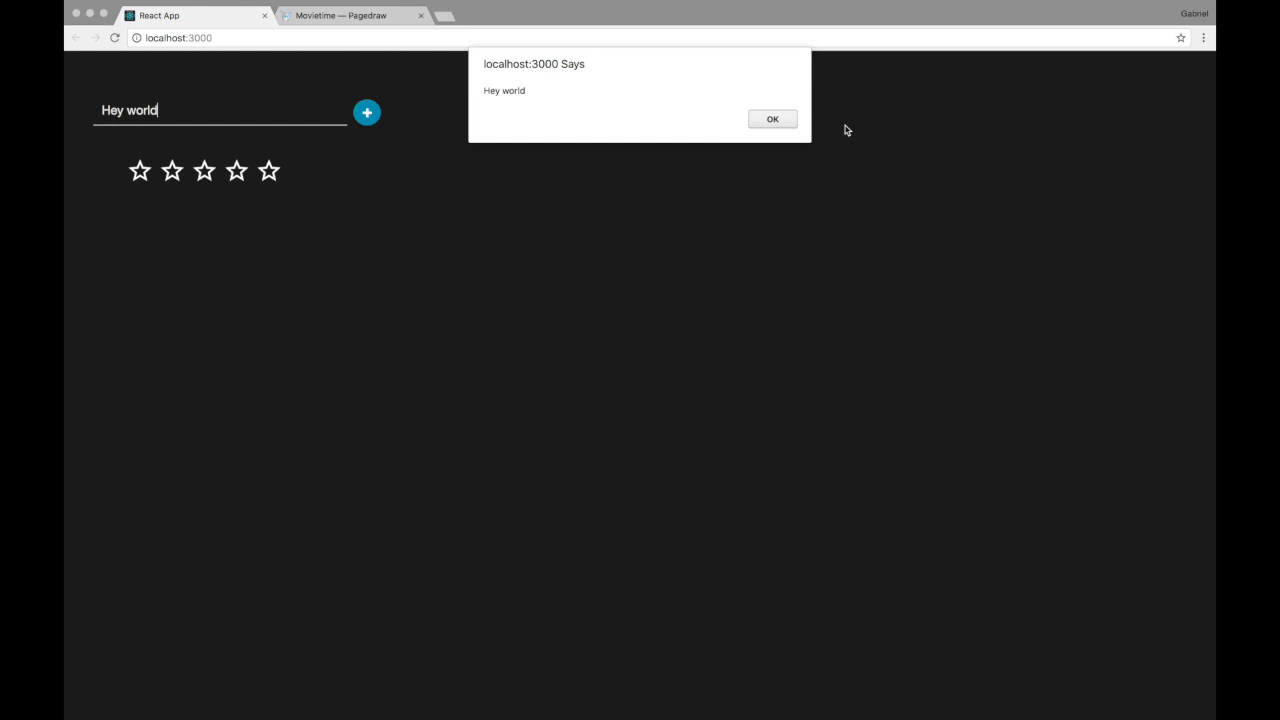
left_click(790, 123)
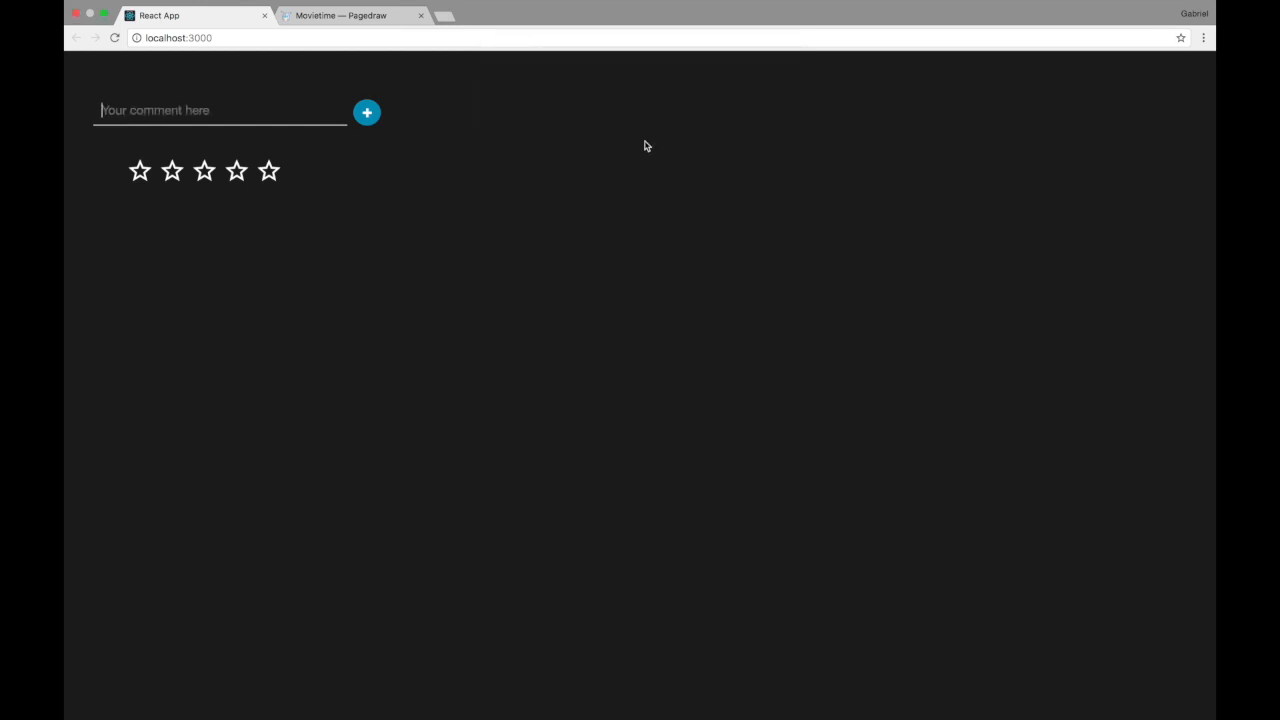